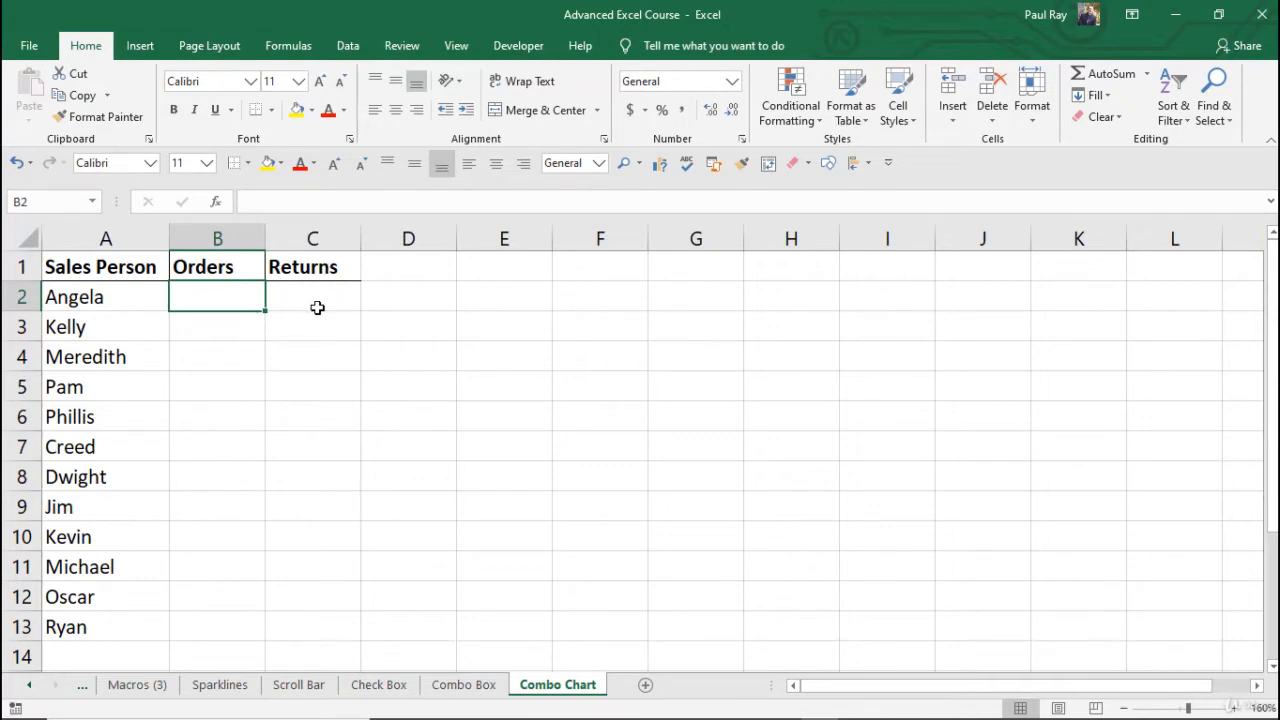
Step: Go back through the sheet tabs to the Uncleaned Data sheet
left_click(306, 307)
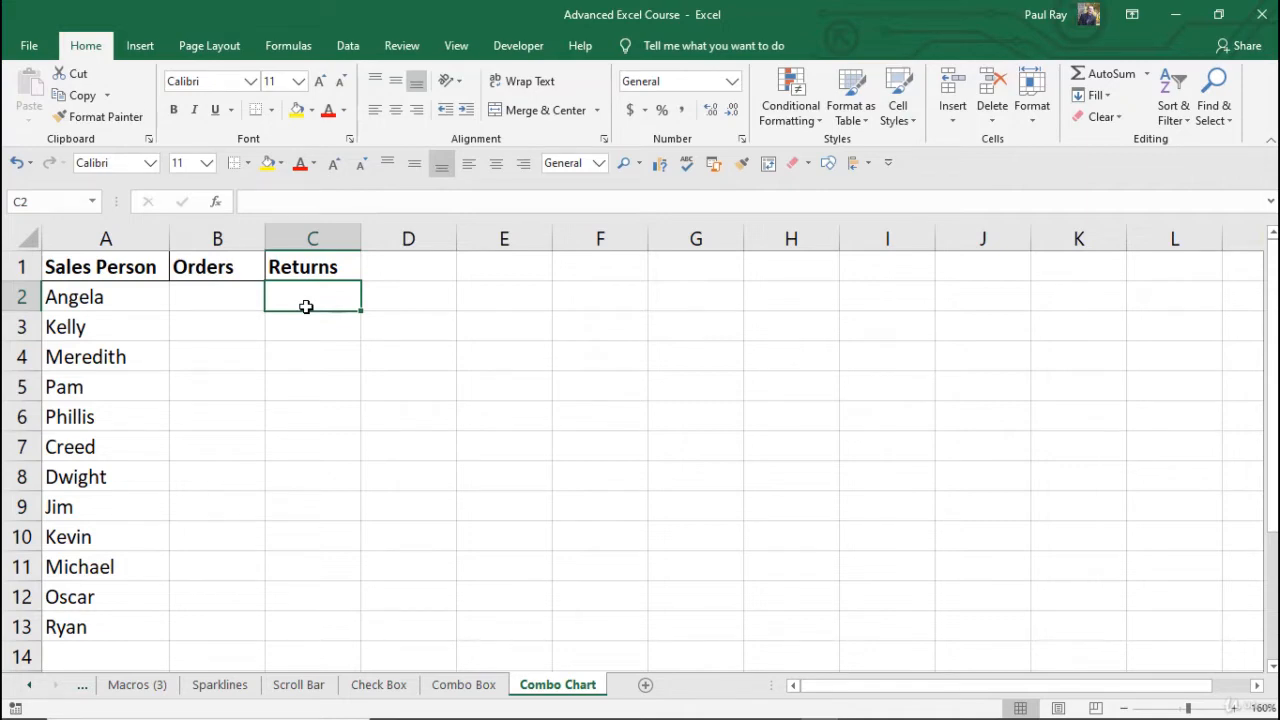
left_click(86, 686)
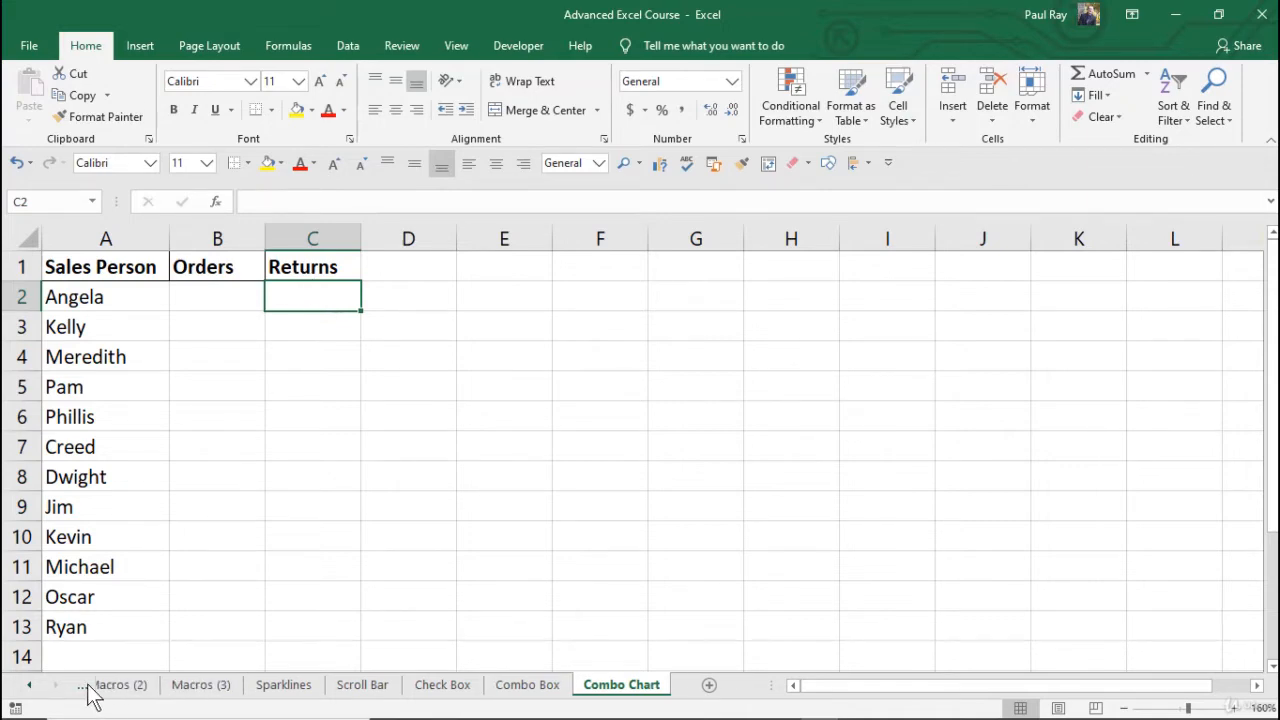
left_click(86, 688)
left_click(86, 688)
left_click(86, 688)
left_click(86, 688)
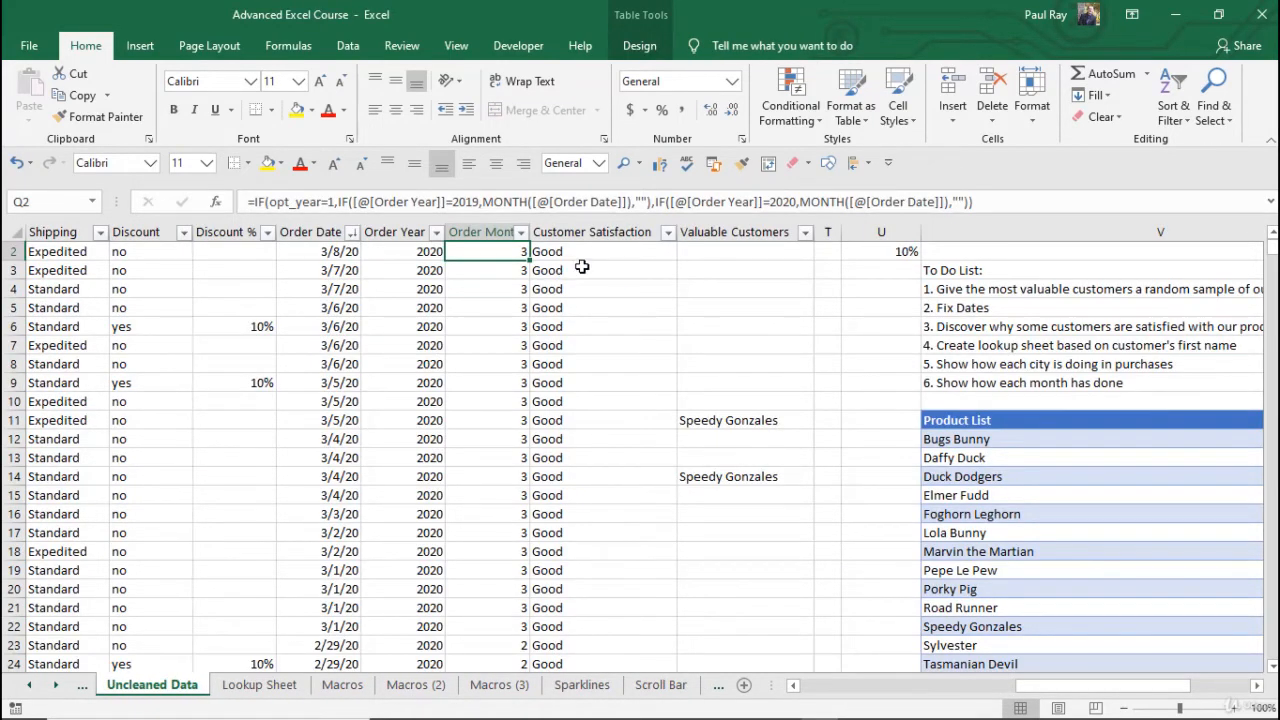
Step: Insert a new blank column T and enter the header 'Returns' in T1
right_click(828, 233)
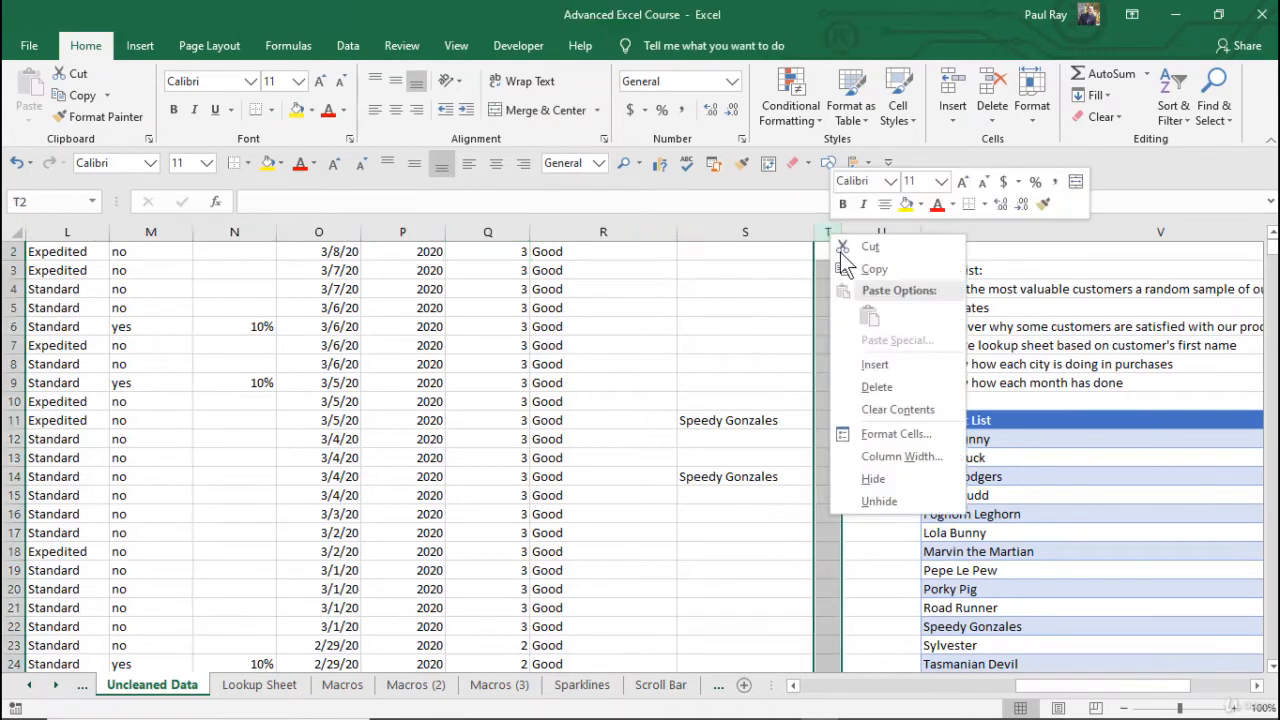
left_click(884, 365)
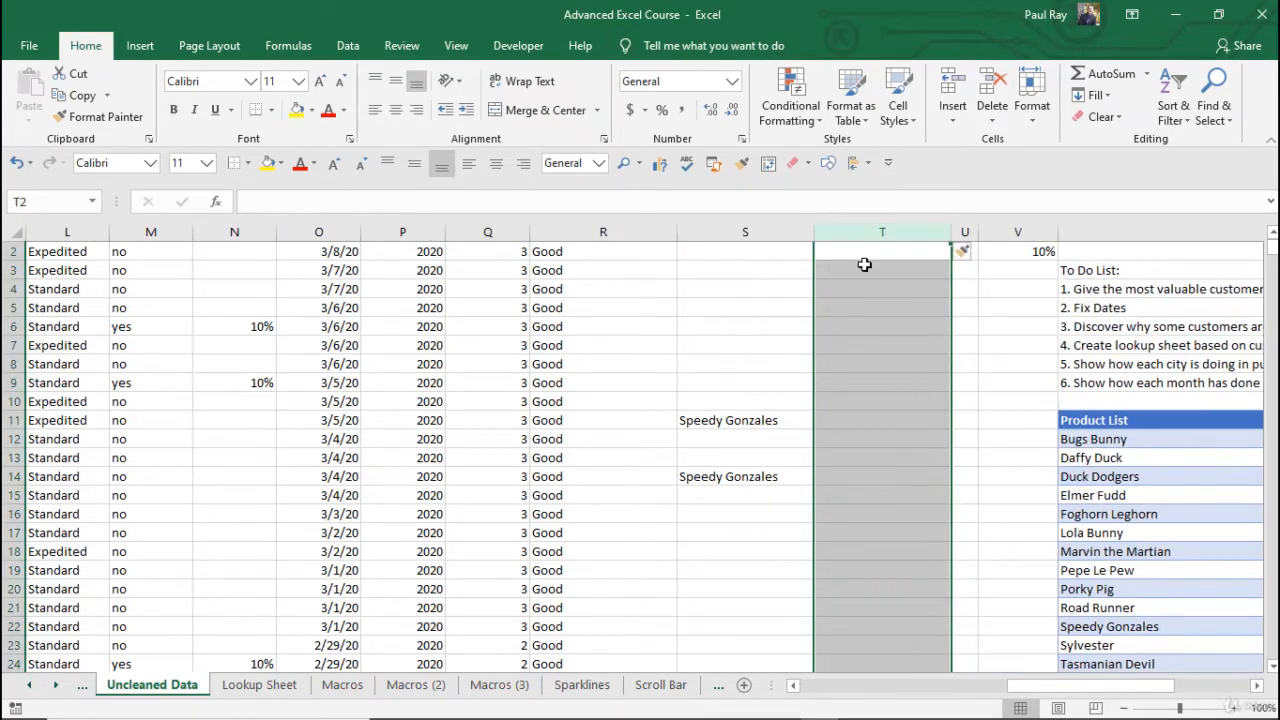
left_click(864, 265)
key("ctrl+Up")
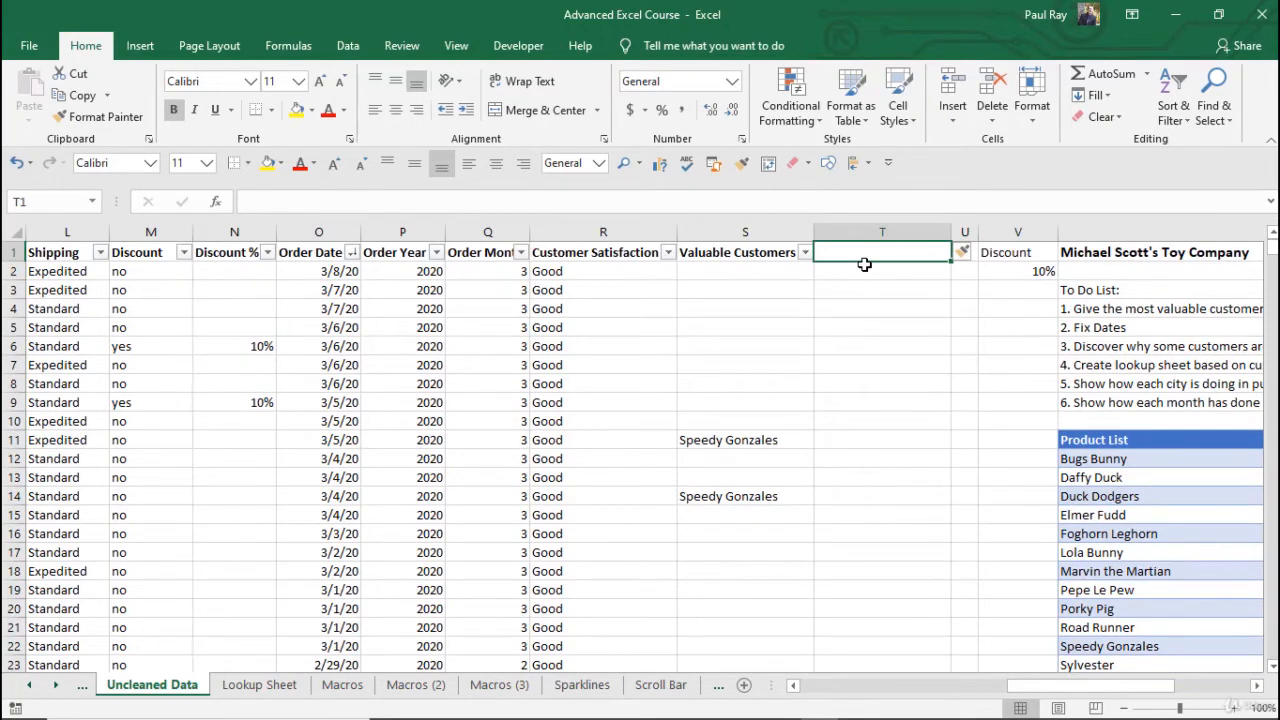
type("Returns")
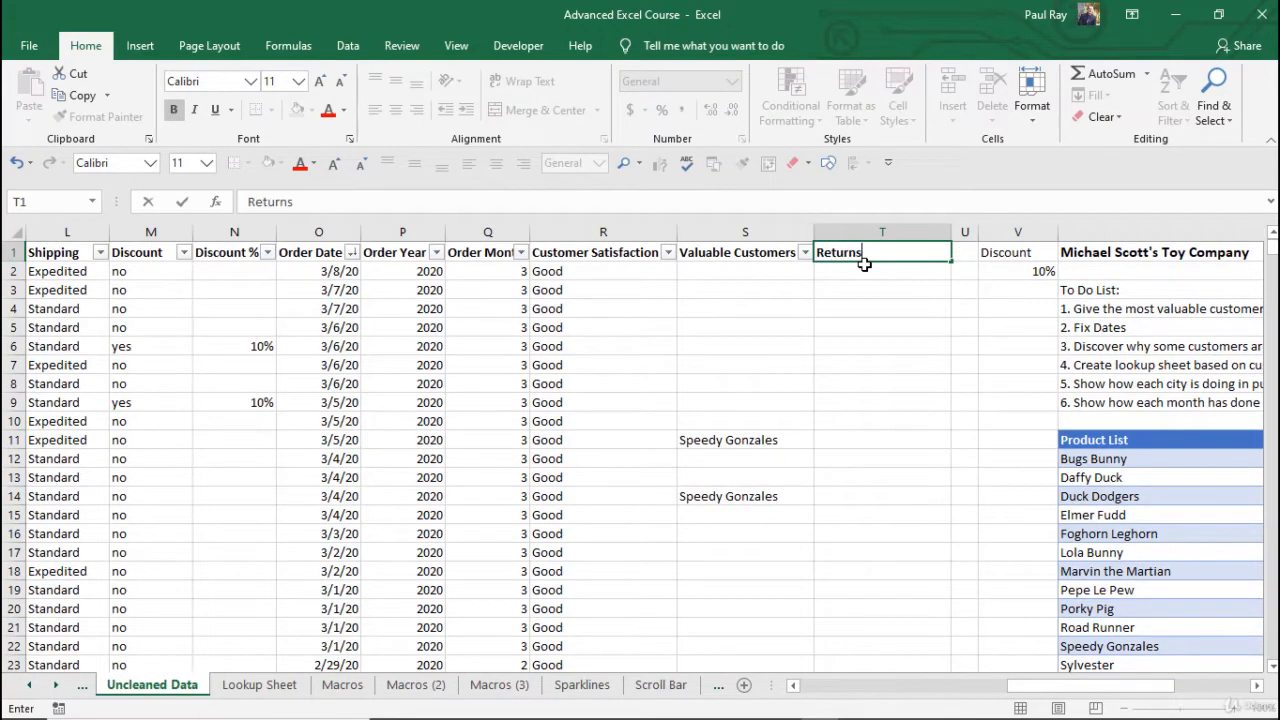
key("Return")
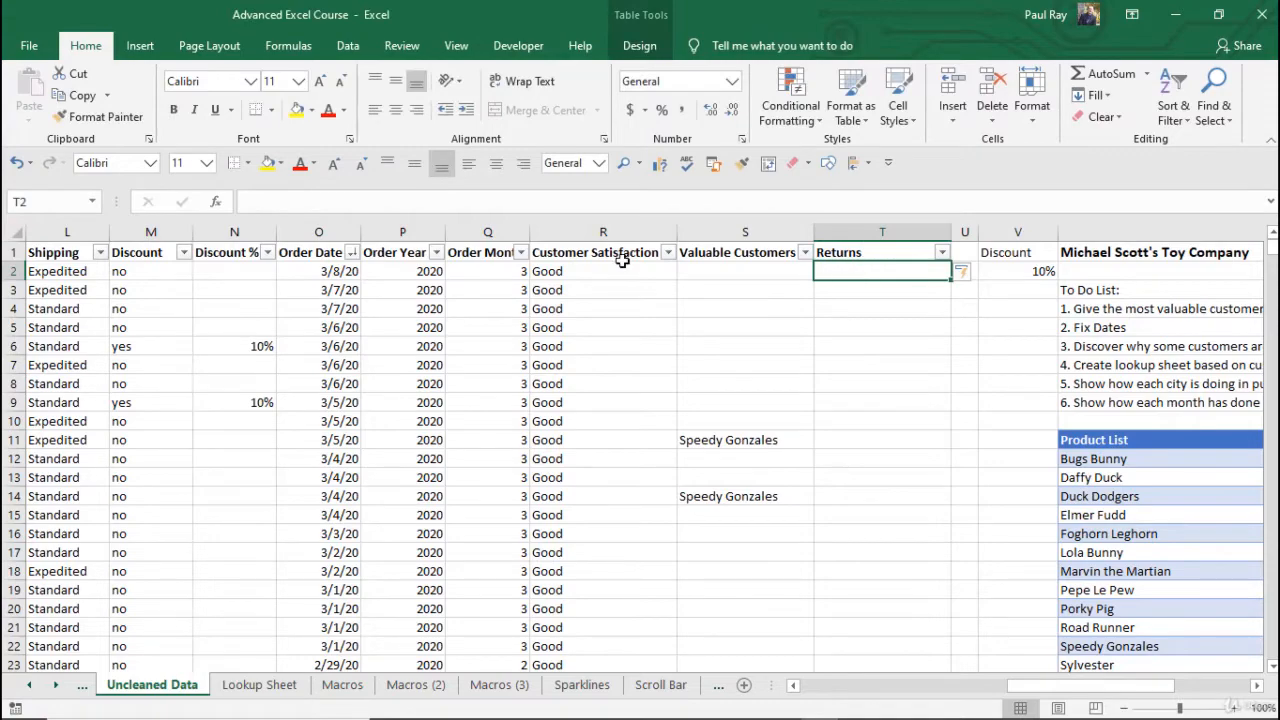
Step: Hide columns L:R and then H:S so # of Orders sits beside Returns
left_click_drag(67, 232, 1060, 232)
right_click(617, 225)
left_click(680, 477)
right_click(1060, 232)
left_click(1137, 490)
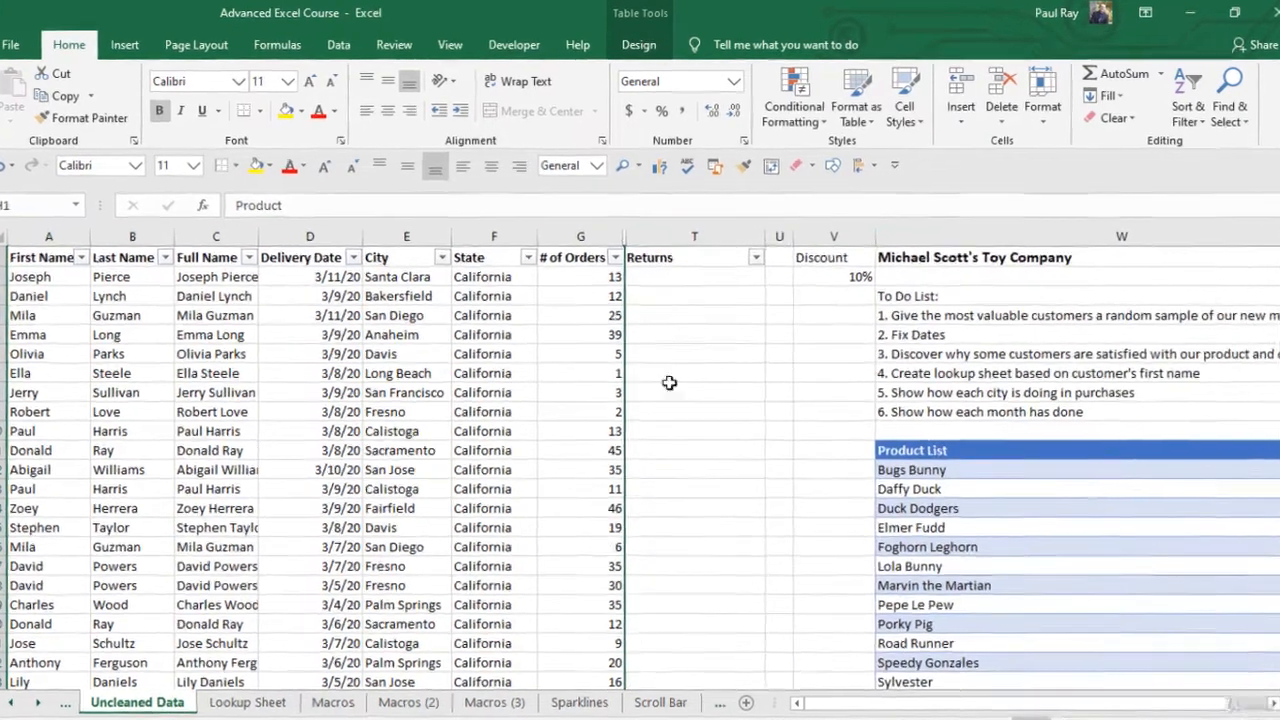
Step: Compare the # of Orders values with their Returns cells, ending on T2
left_click(669, 275)
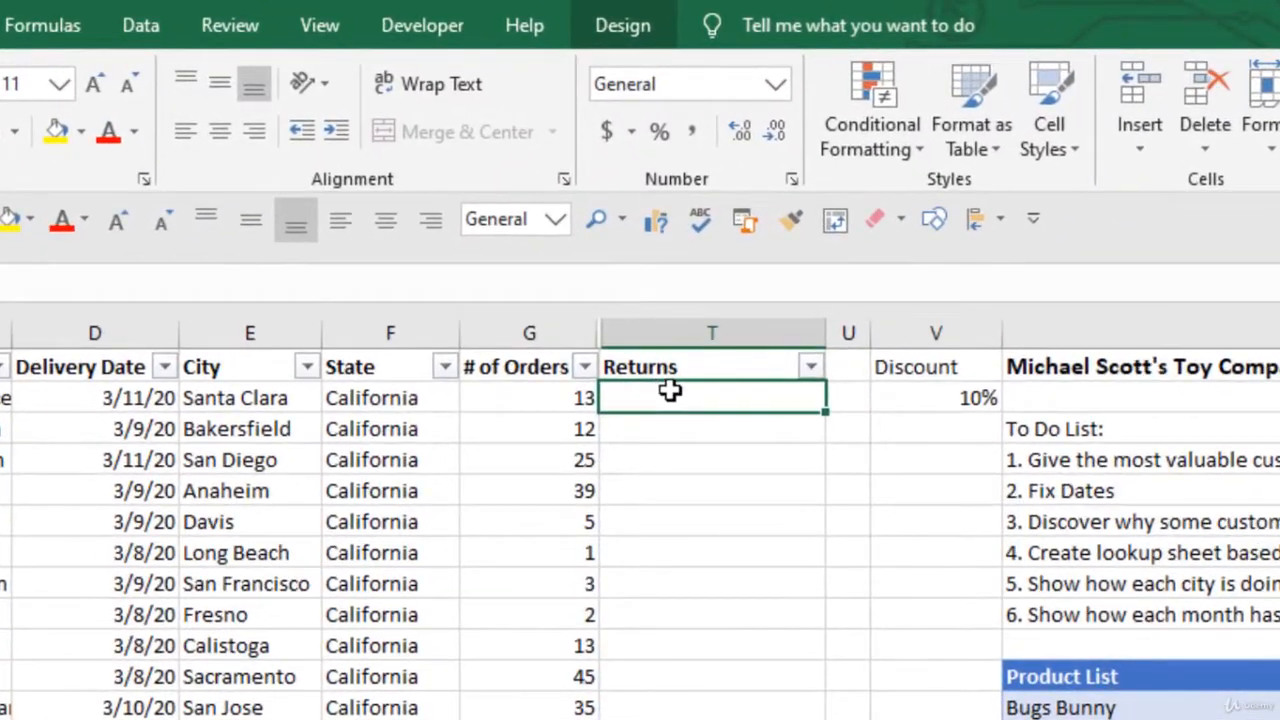
left_click(557, 400)
left_click(692, 392)
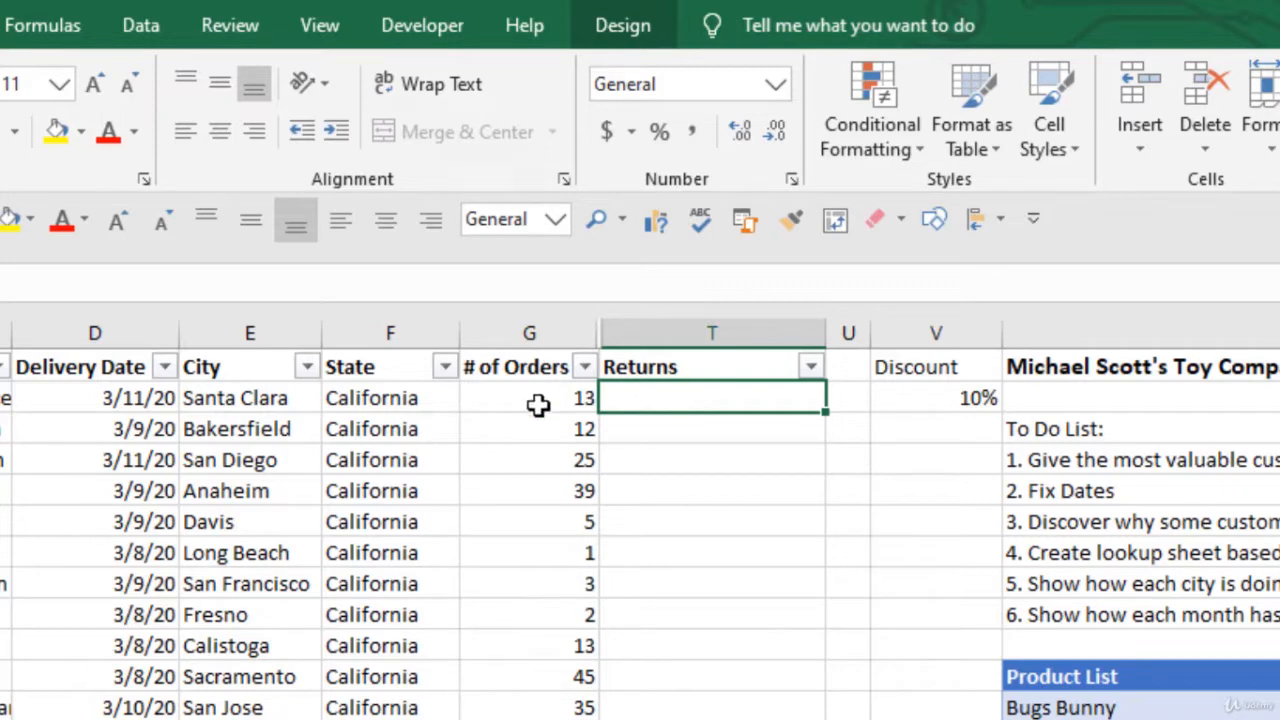
left_click_drag(538, 404, 551, 540)
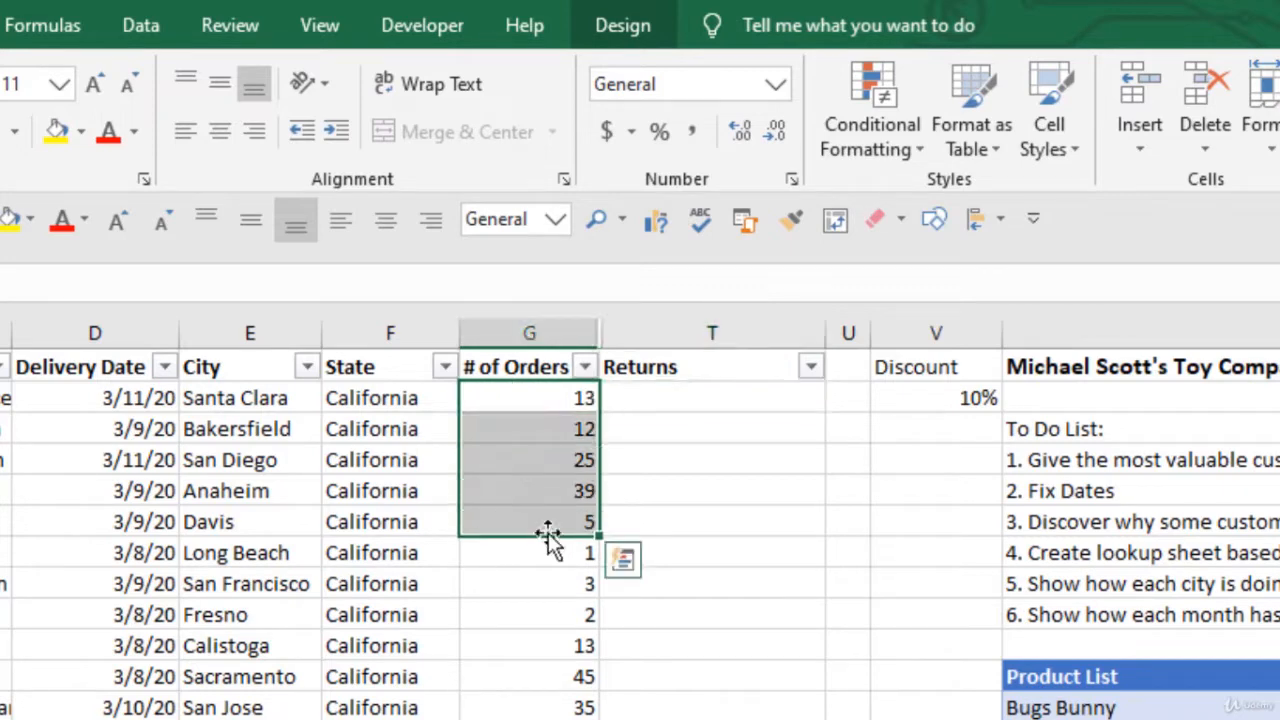
left_click(531, 406)
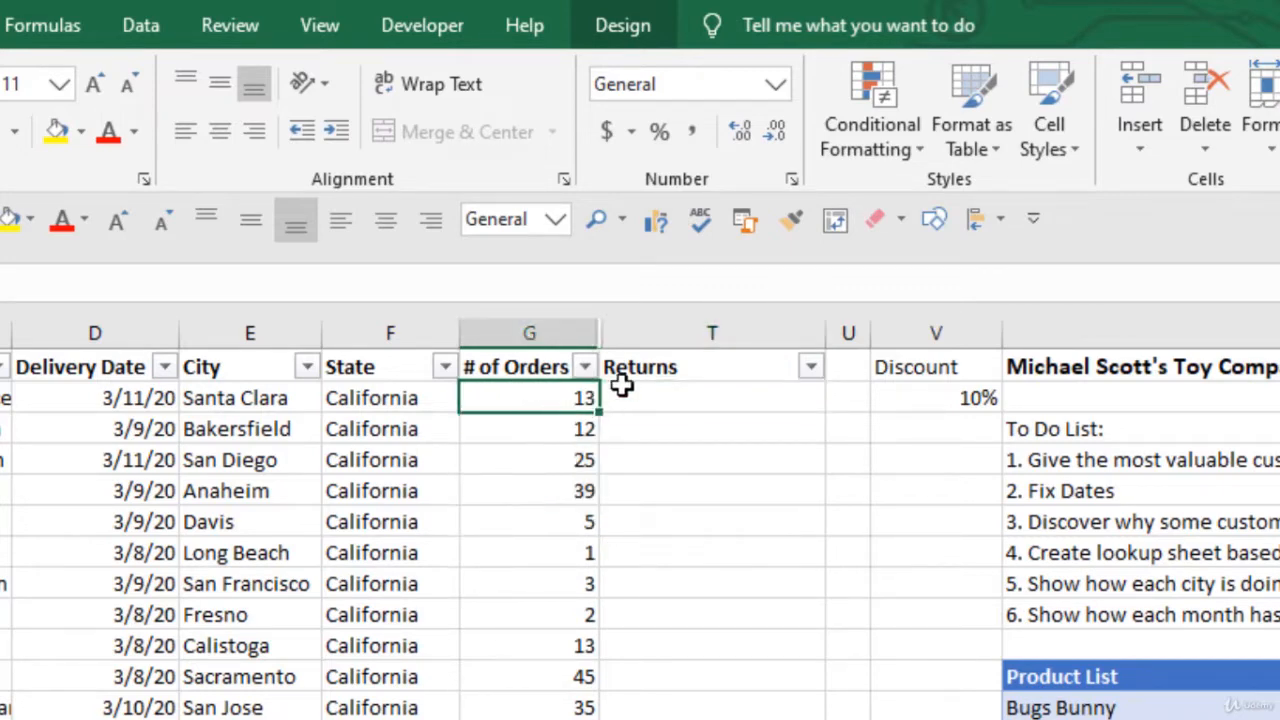
left_click(673, 396)
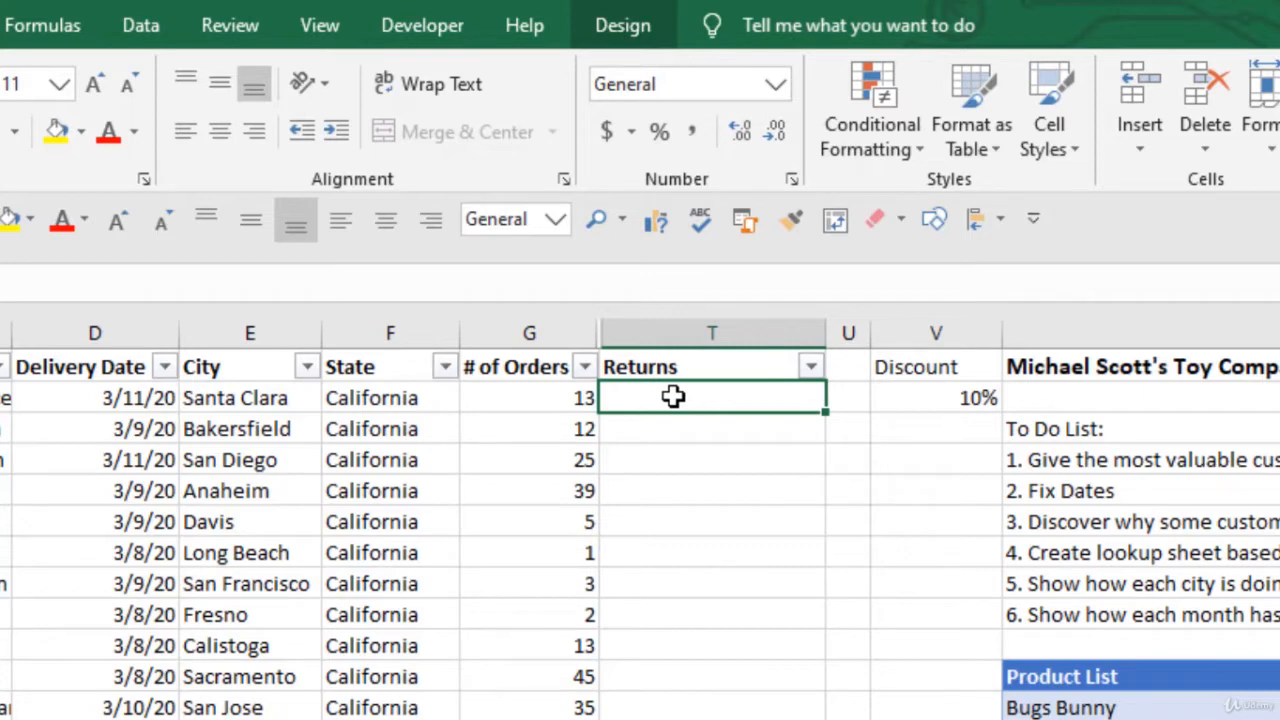
left_click(571, 560)
left_click(665, 557)
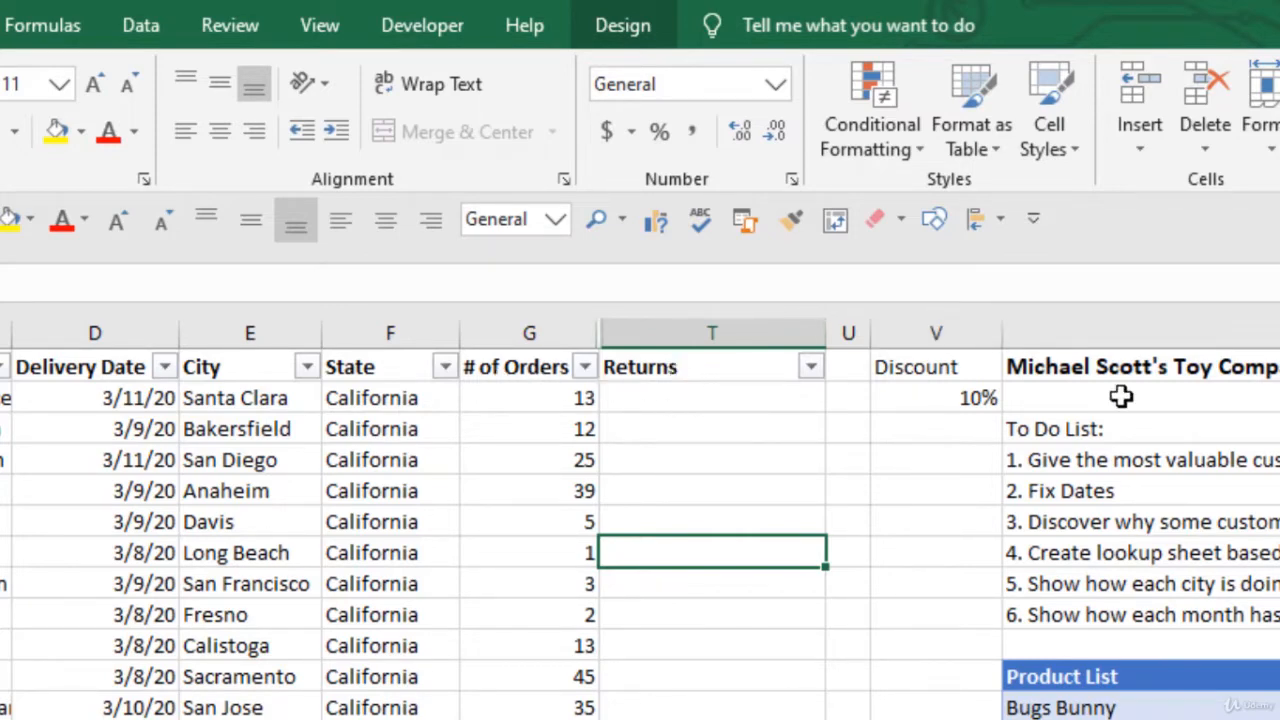
left_click(720, 399)
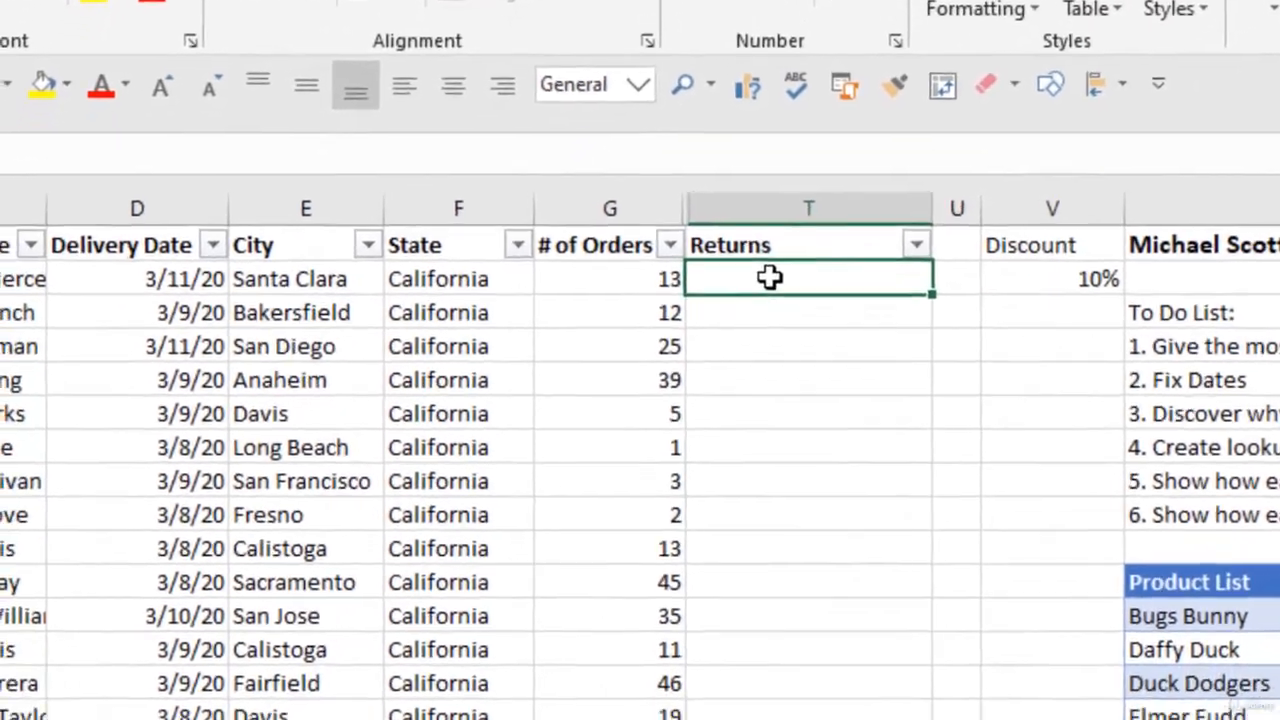
Step: In T2, enter =IF(# of Orders>40,RANDBETWEEN(4,5), and begin a nested IF(
type("=IF(")
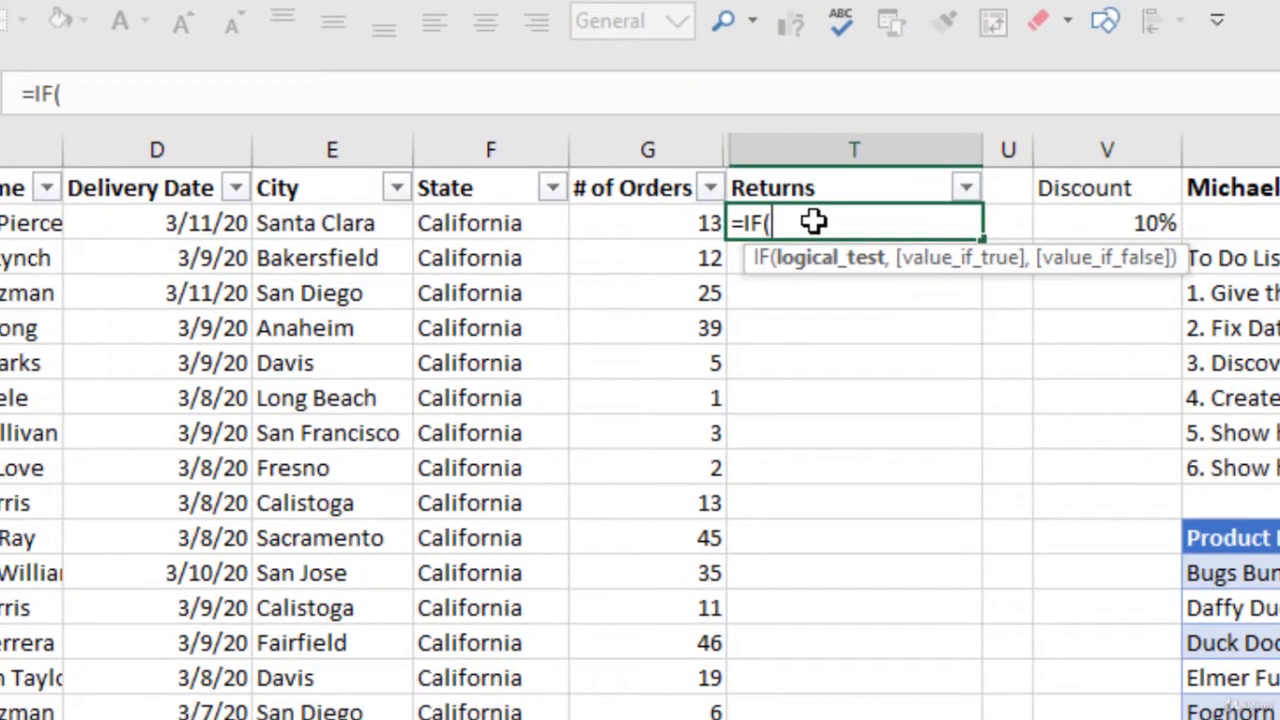
key("Left")
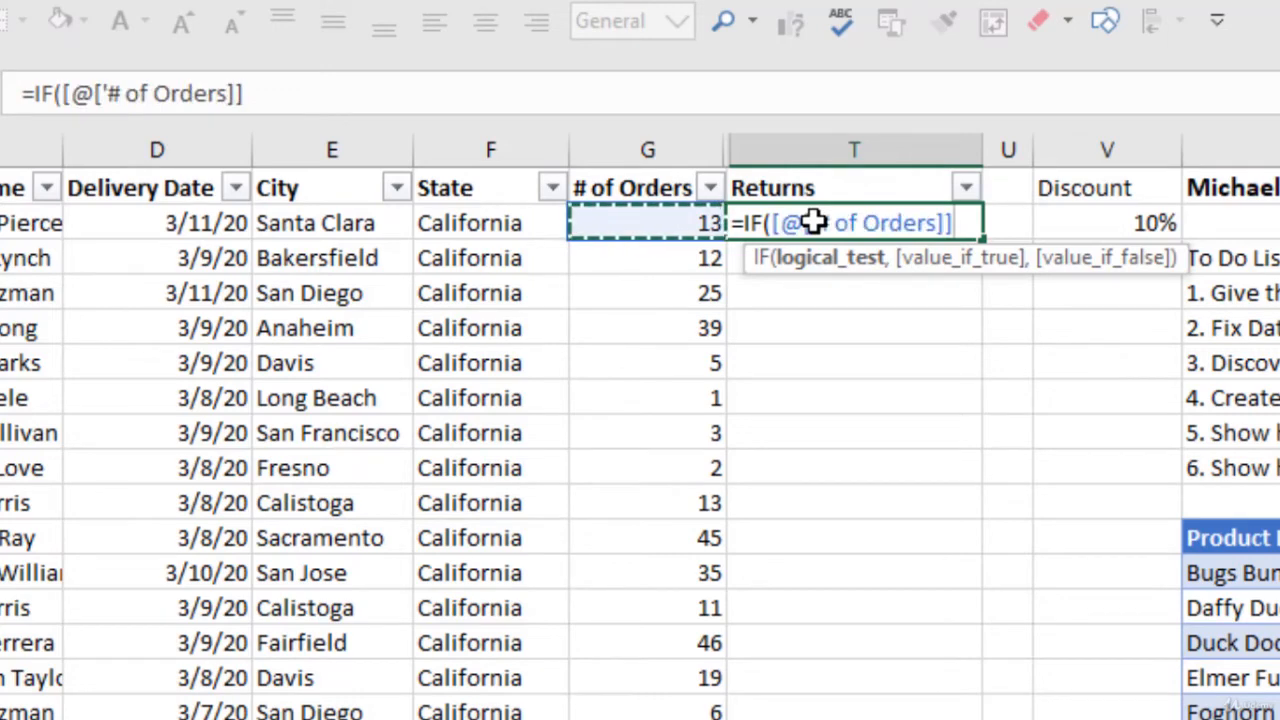
type(">")
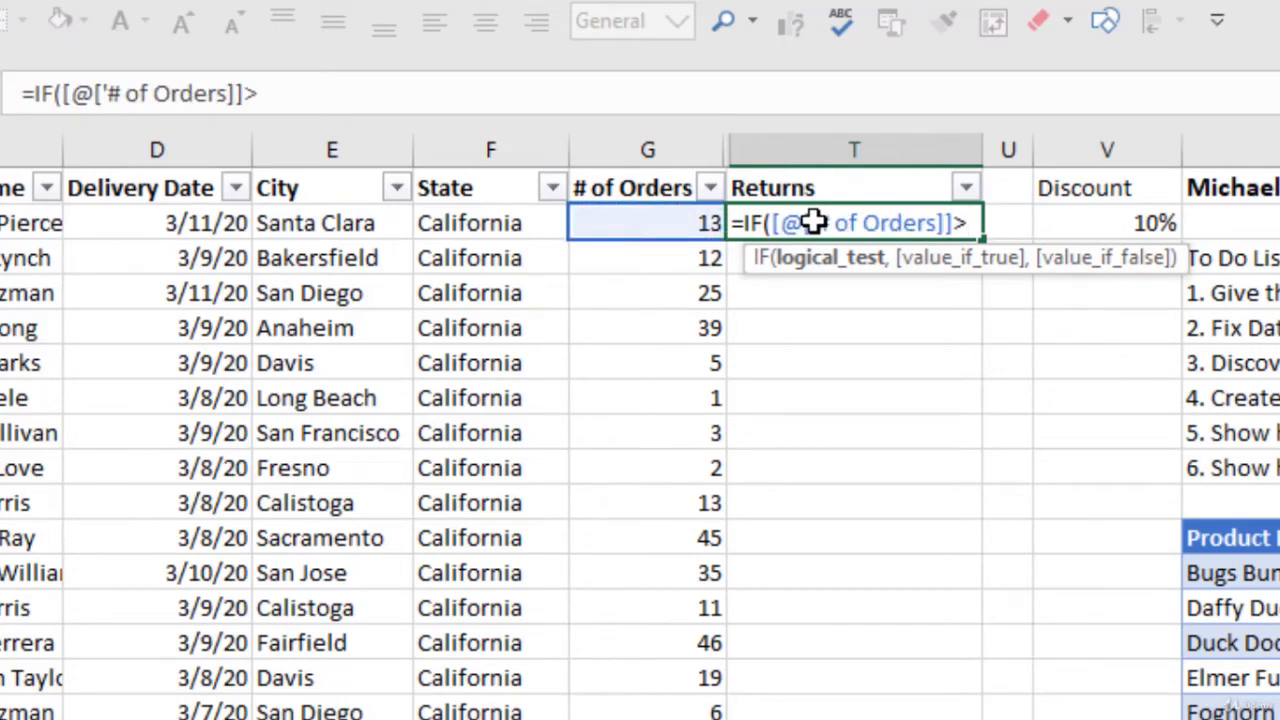
type("40,")
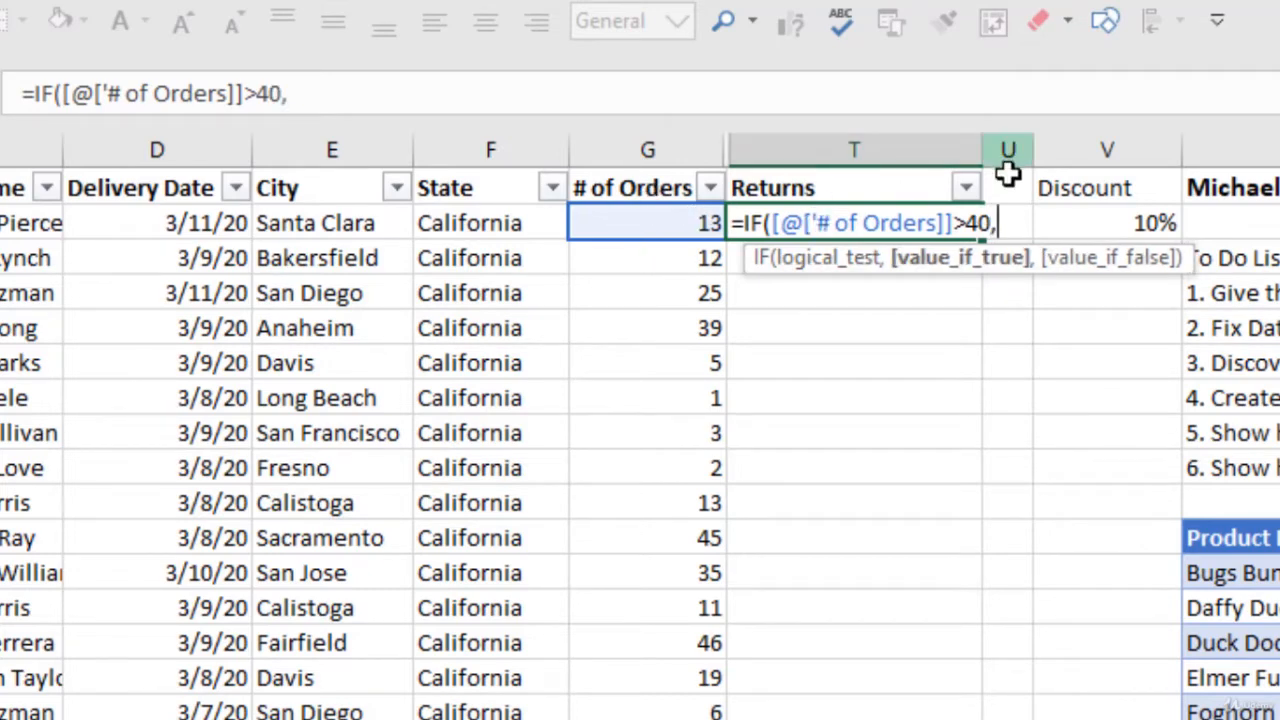
type("rdand")
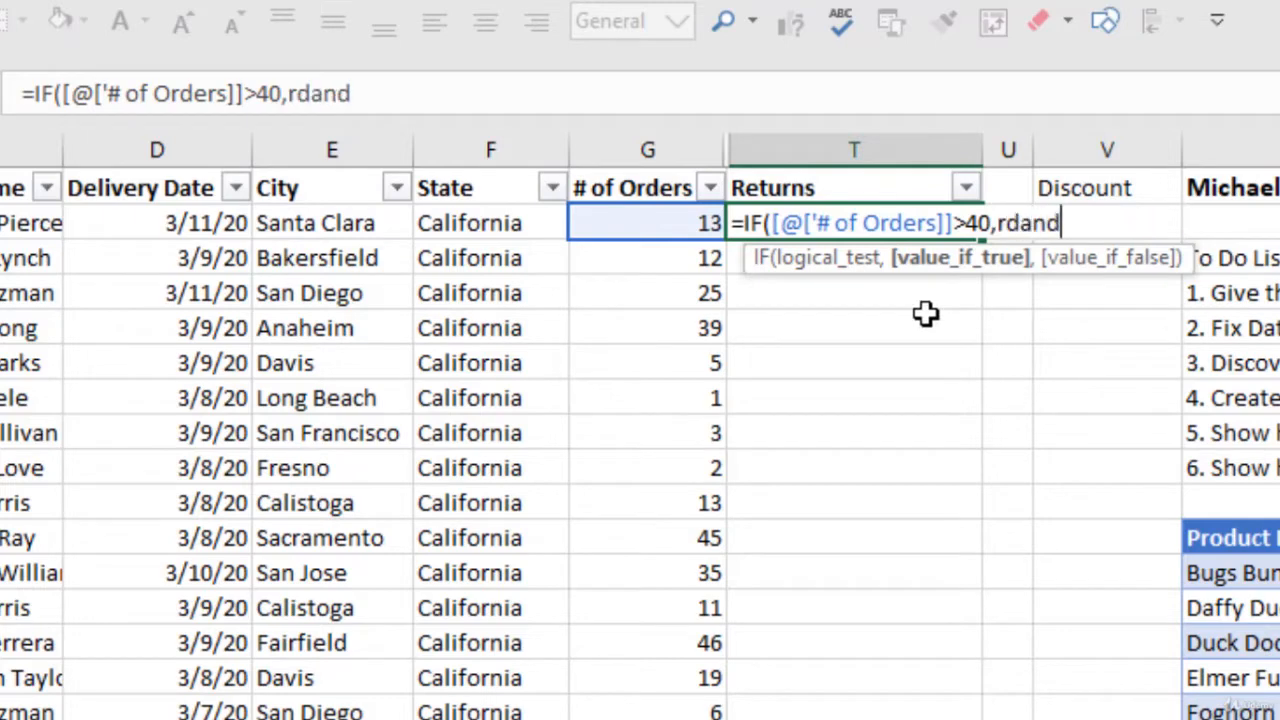
key("BackSpace")
key("BackSpace")
key("BackSpace")
key("BackSpace")
type("andb")
key("Tab")
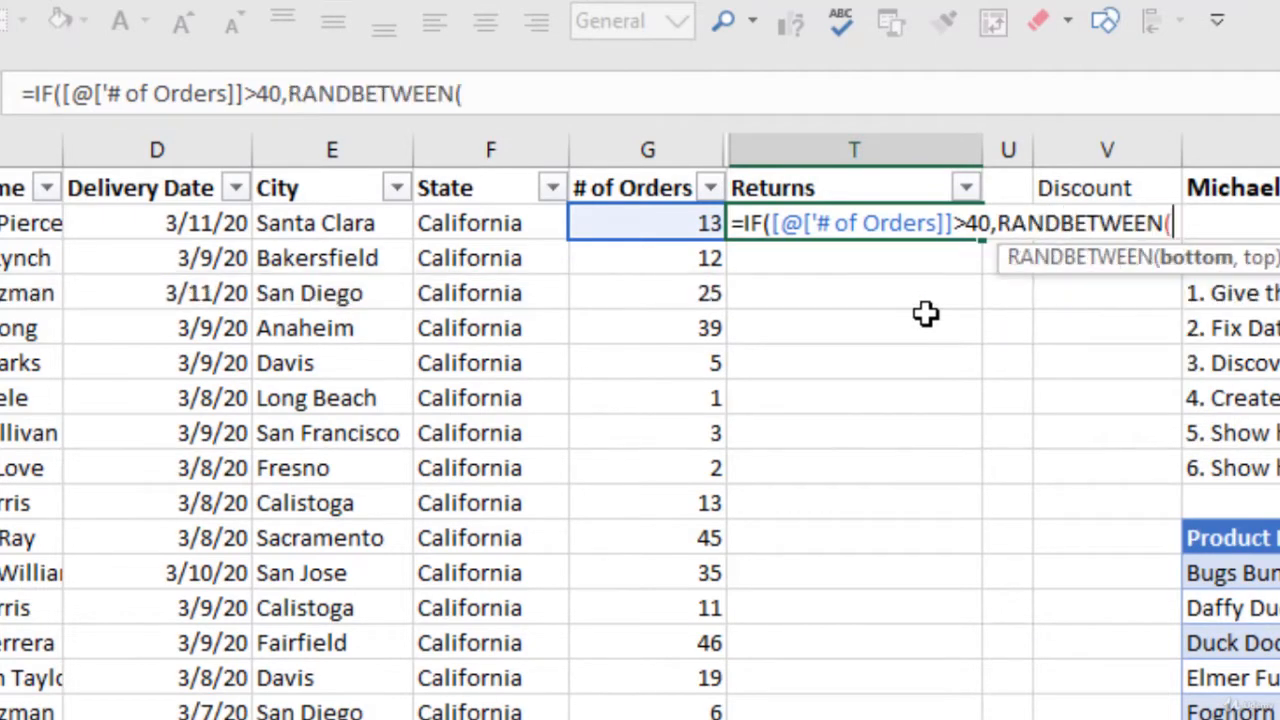
type("4,")
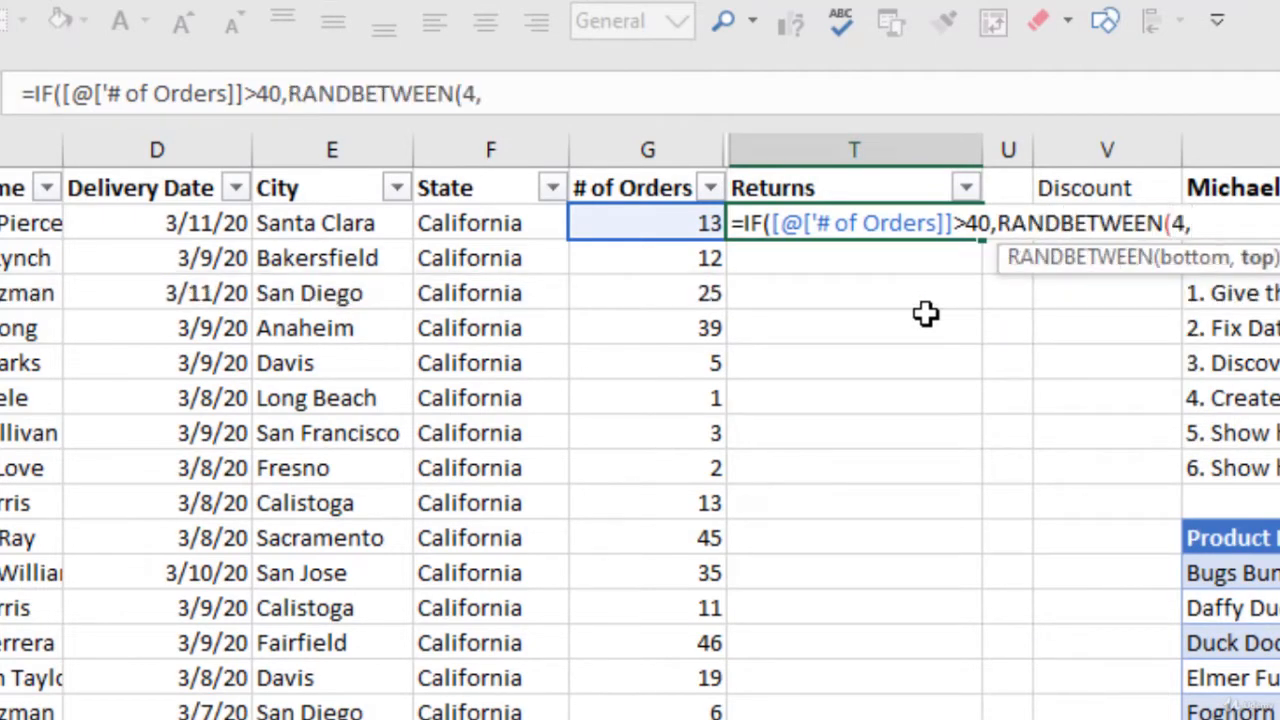
type("5)")
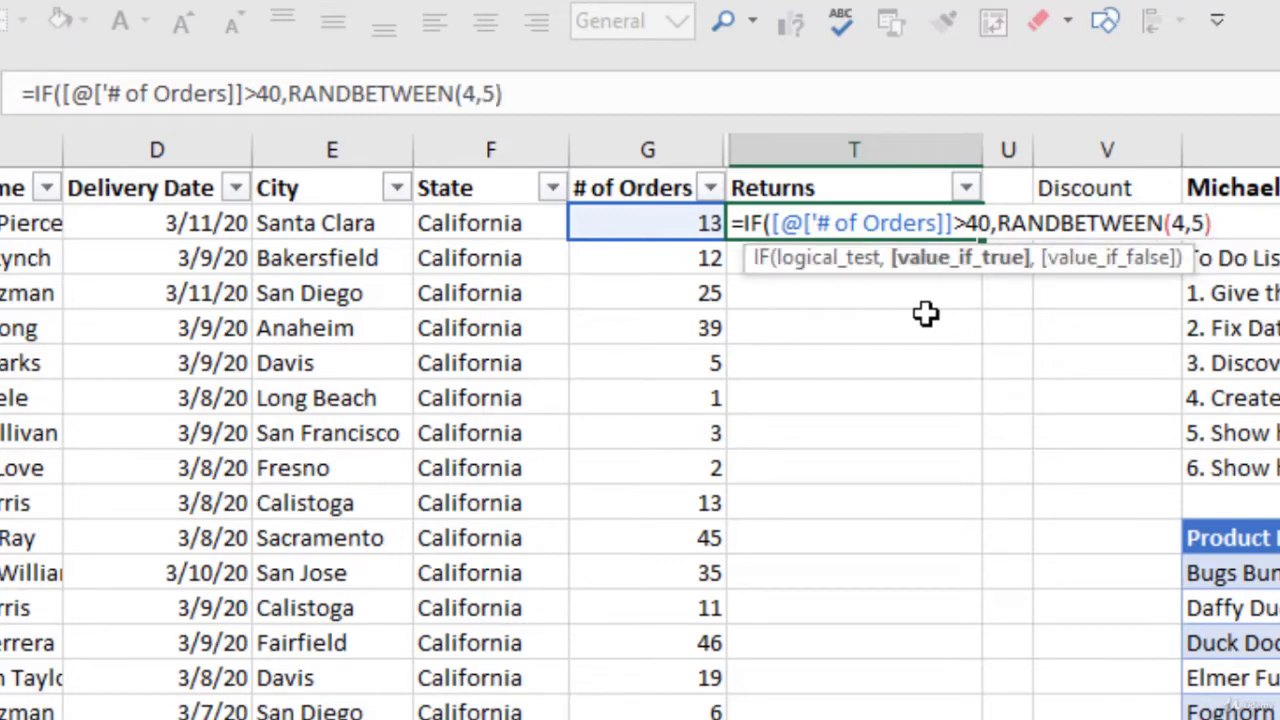
type(",")
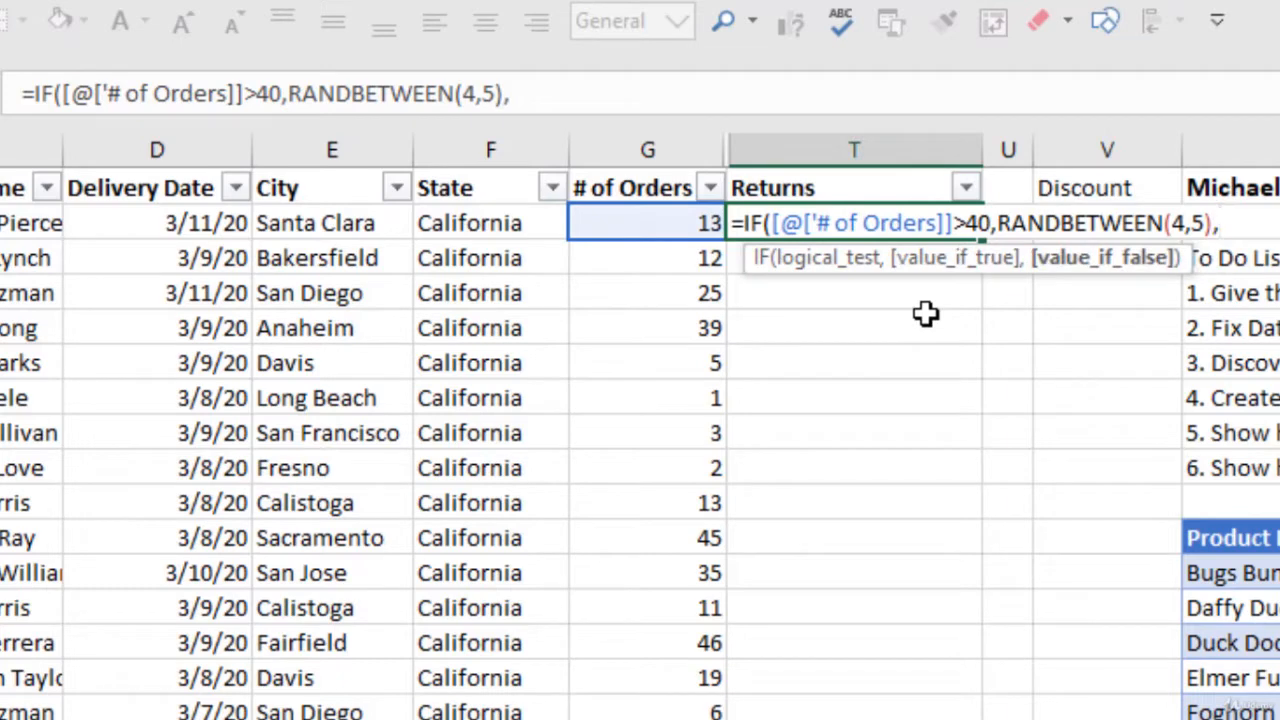
type("if")
key("Tab")
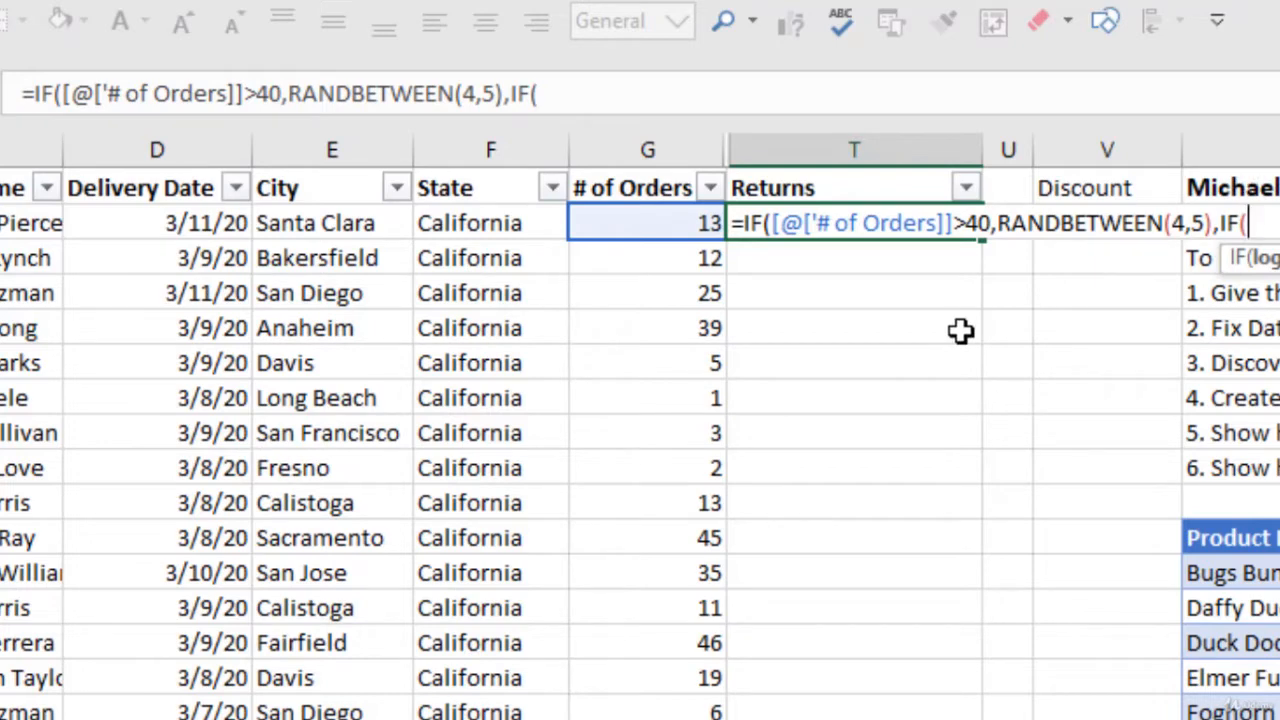
Step: Add the test # of Orders>30 giving RANDBETWEEN(3,4), then start another nested IF(
left_click(697, 222)
type(">")
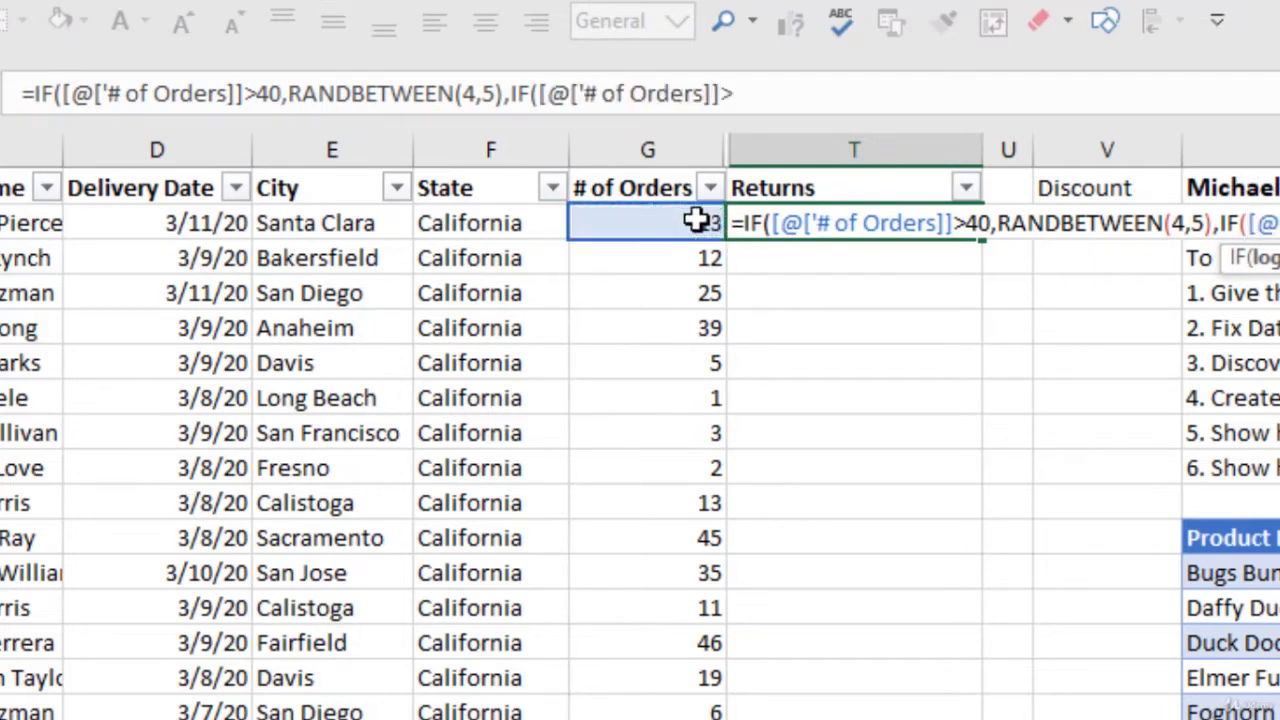
type("30")
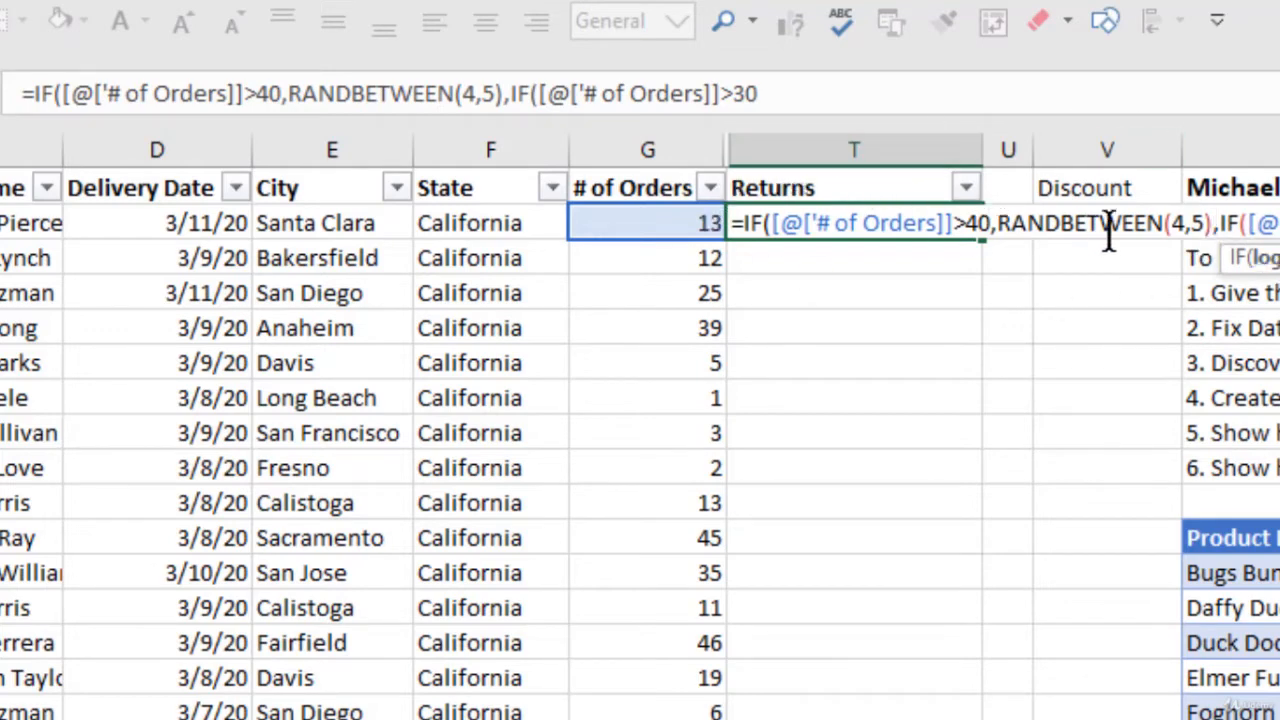
left_click(988, 222)
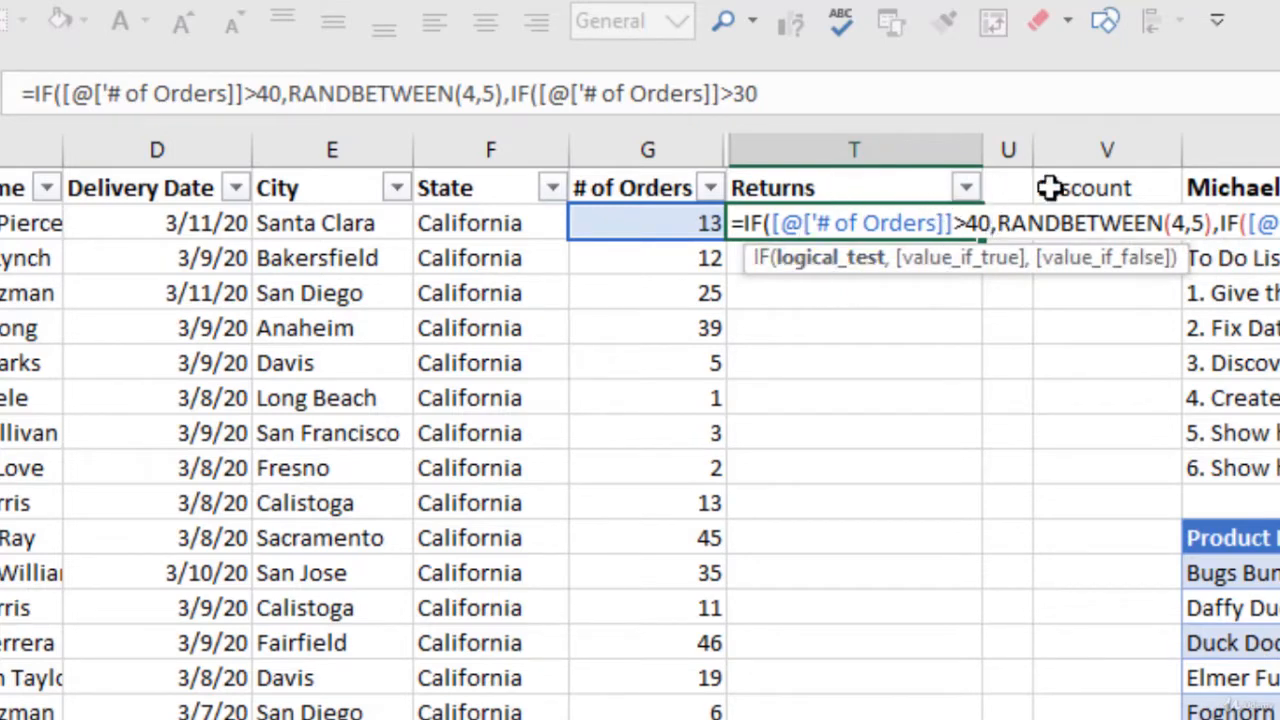
left_click(1061, 222)
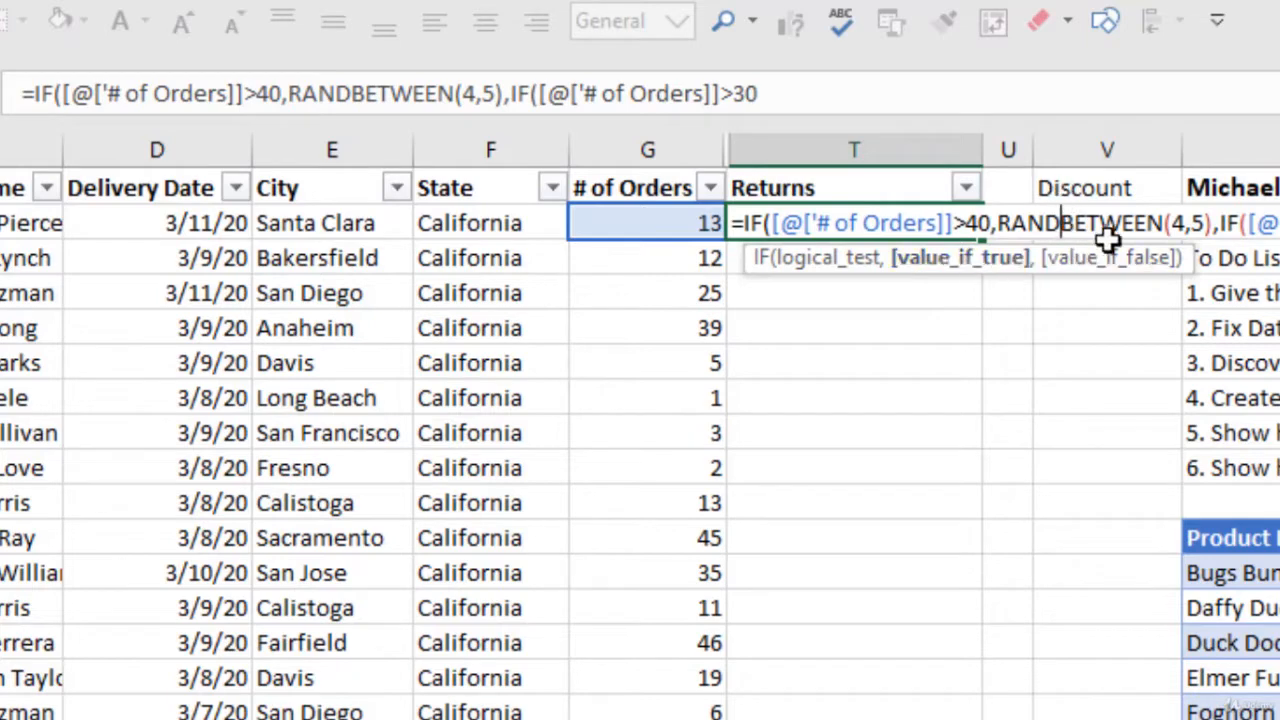
left_click(1226, 222)
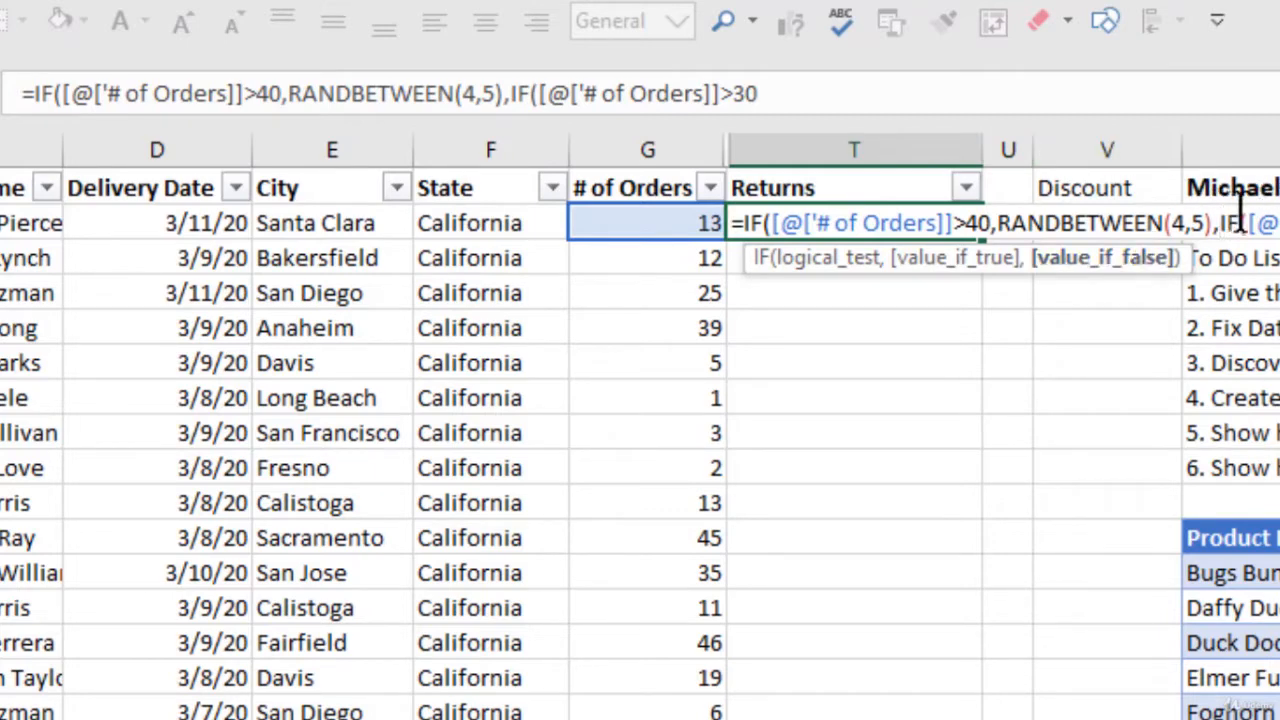
key("End")
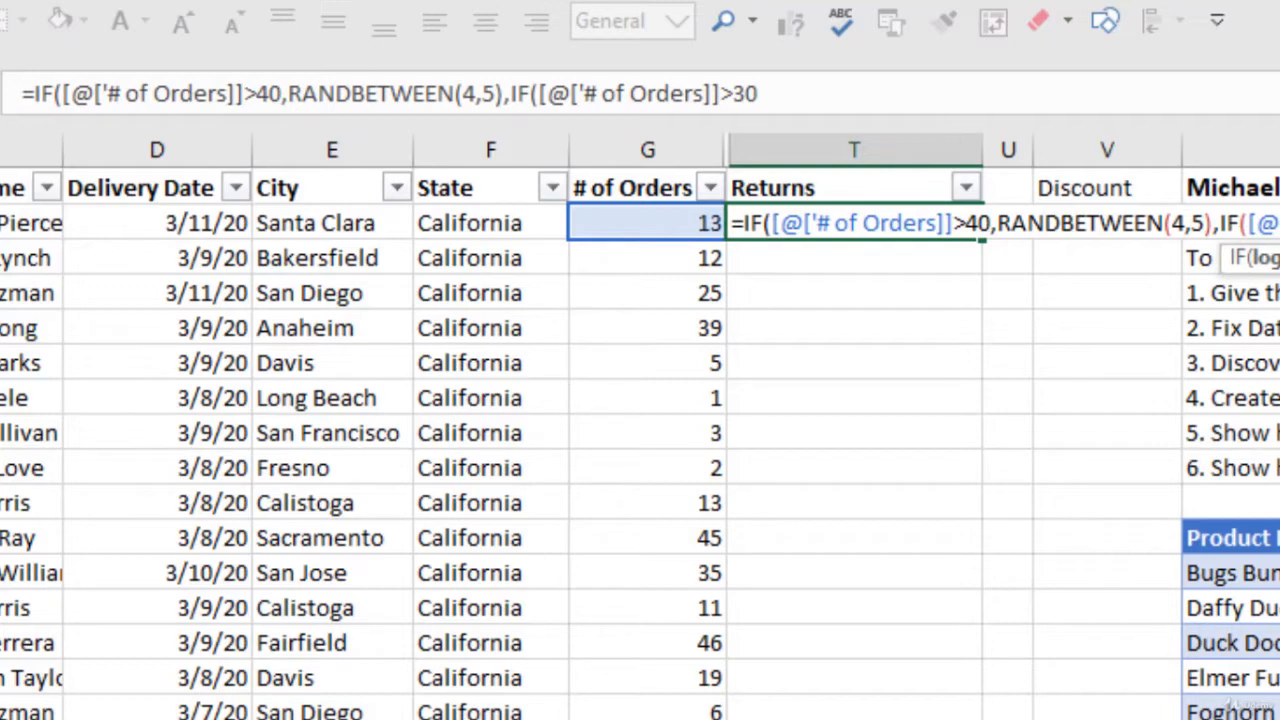
type(",RANDBETWEEN(")
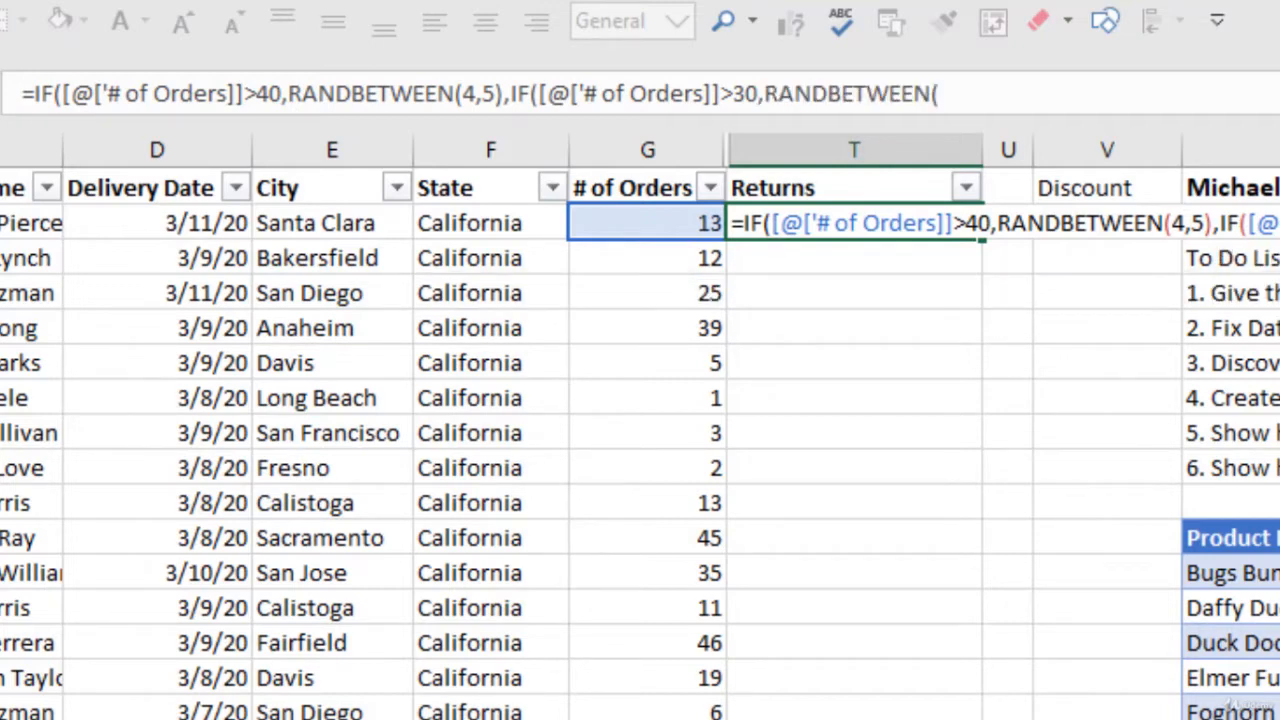
type("3,4),")
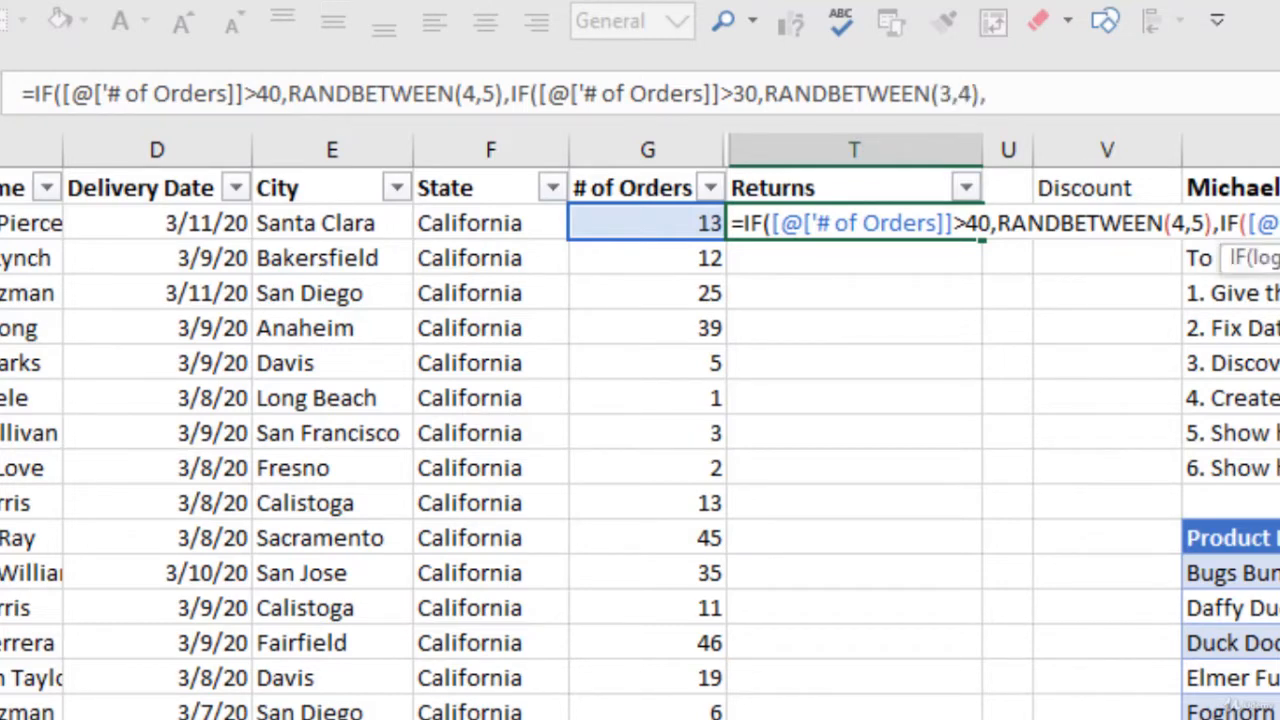
type("IF(")
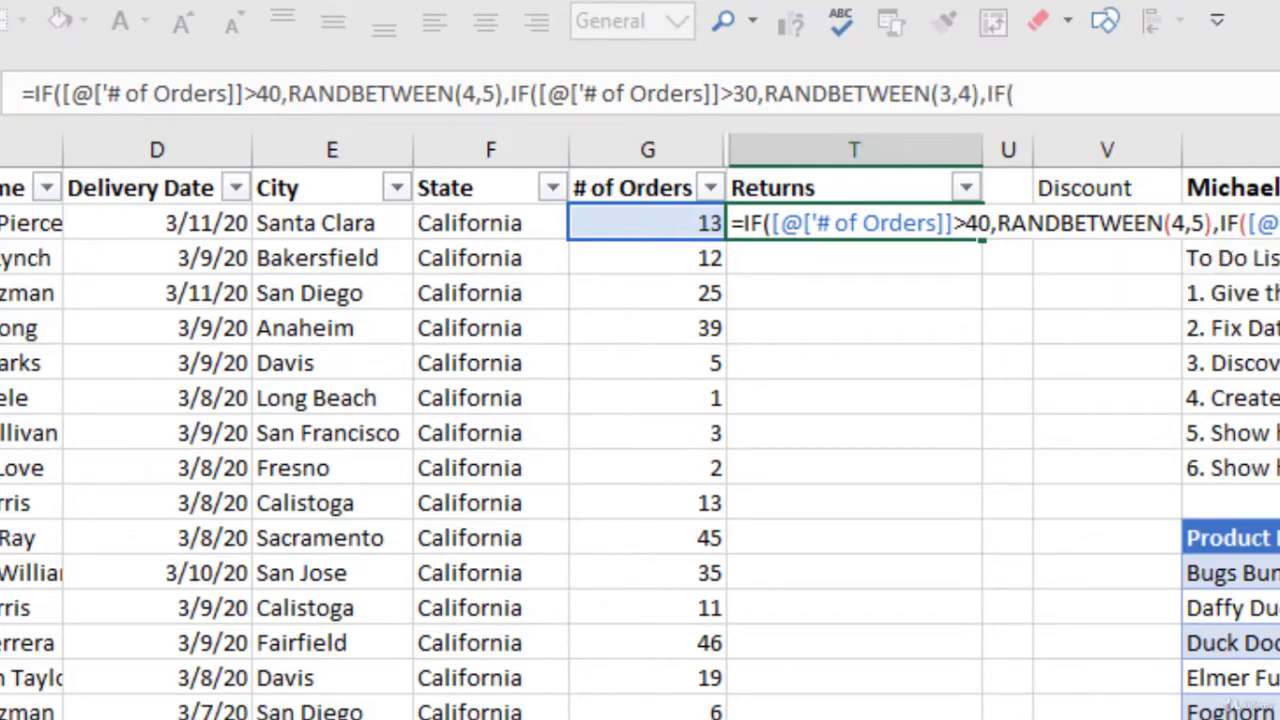
Step: Complete the third test, # of Orders>20 giving RANDBETWEEN(2,3), and close all brackets
left_click(690, 220)
type(">")
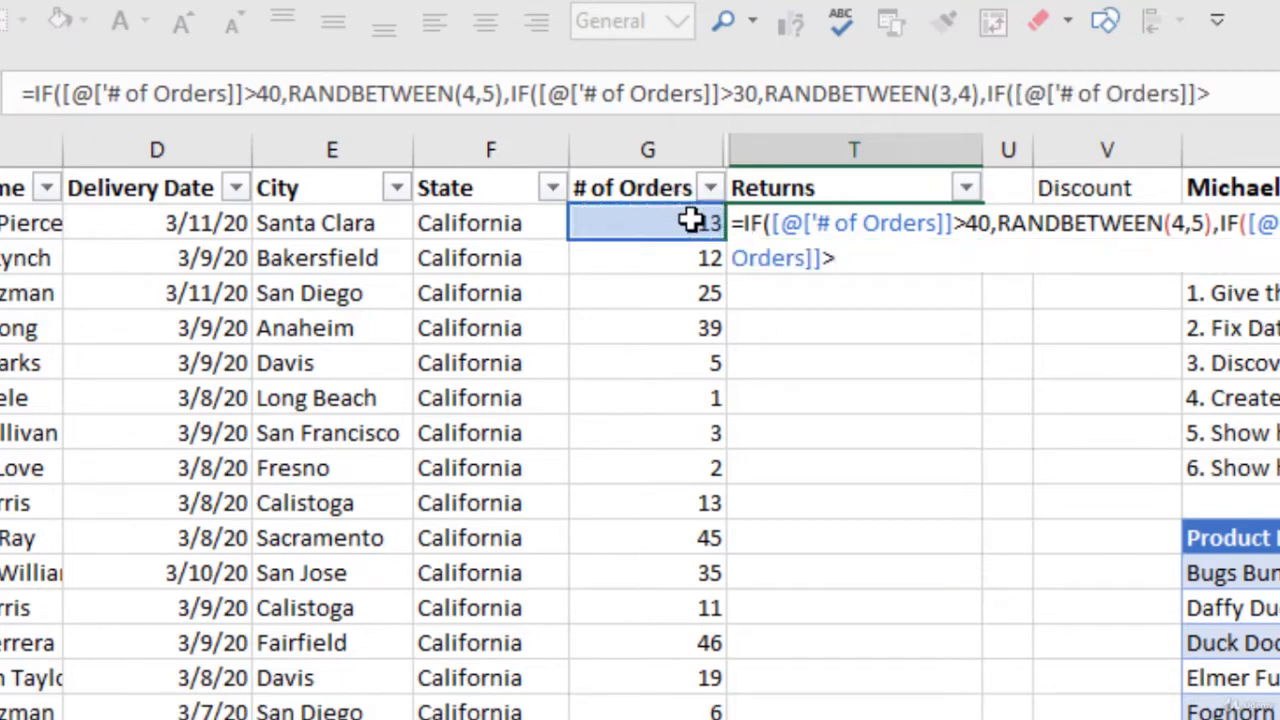
type("20,")
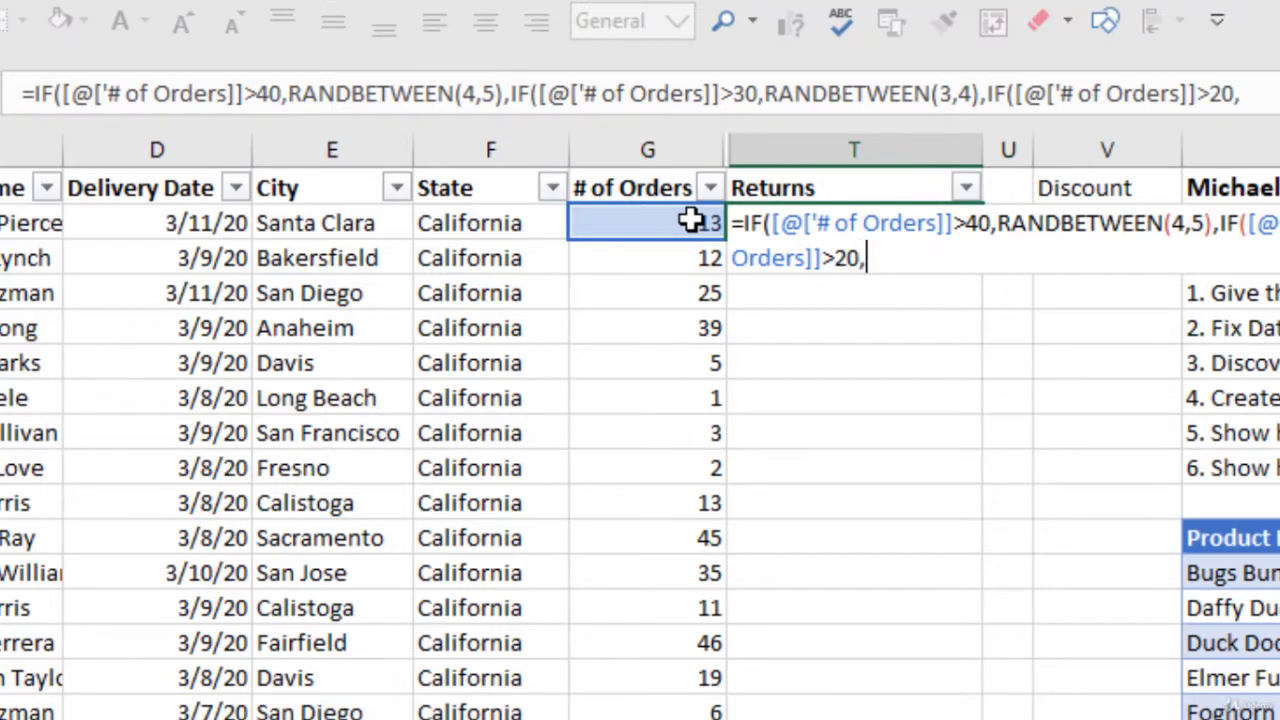
type("randb")
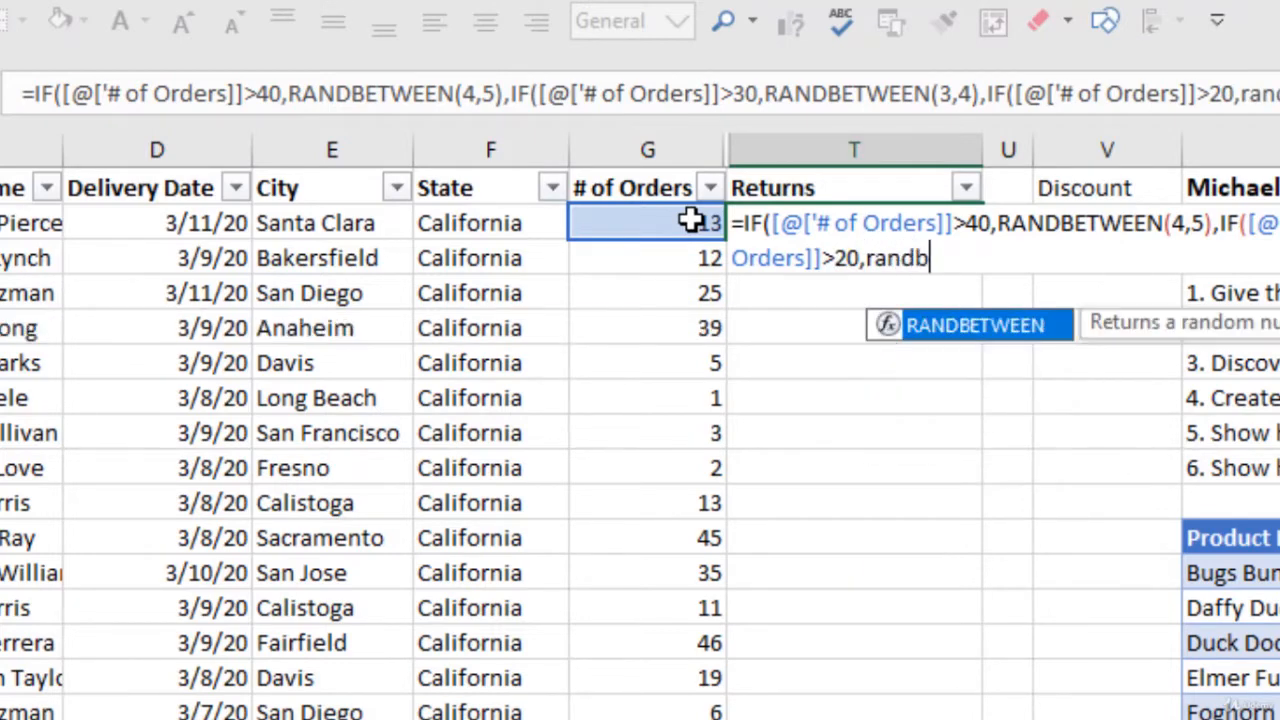
key("Tab")
type("2,")
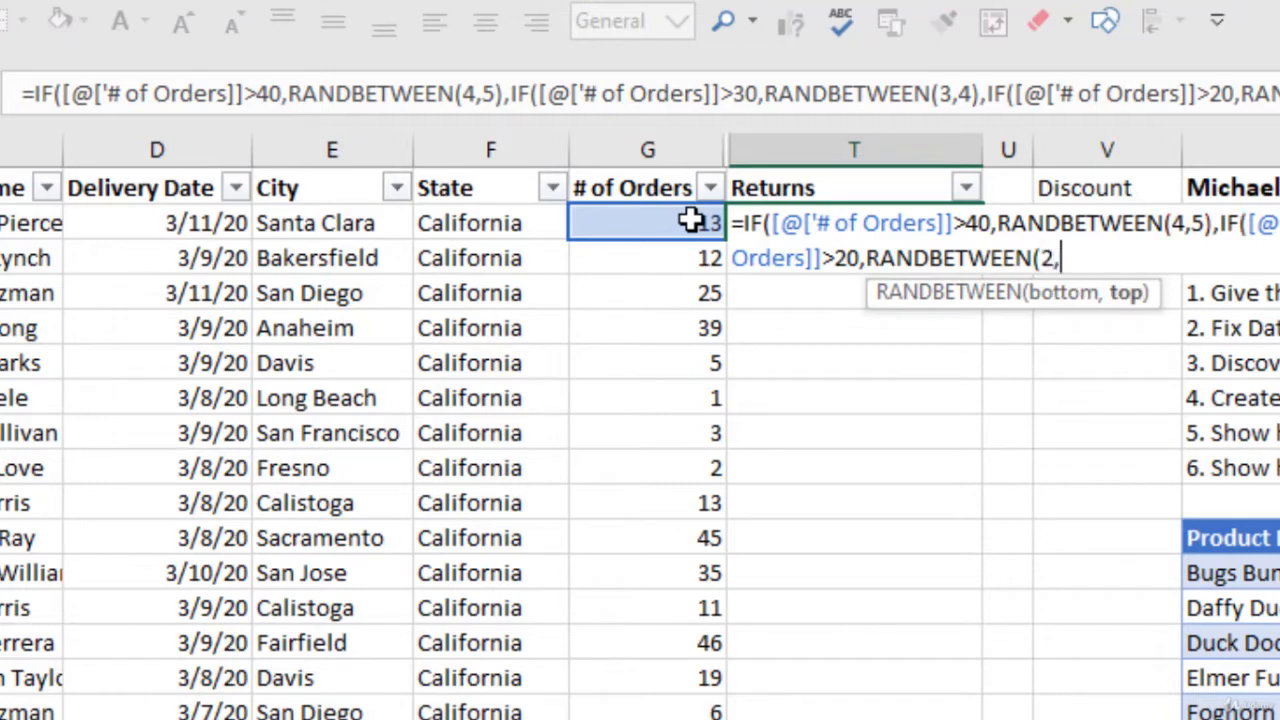
type("3)")
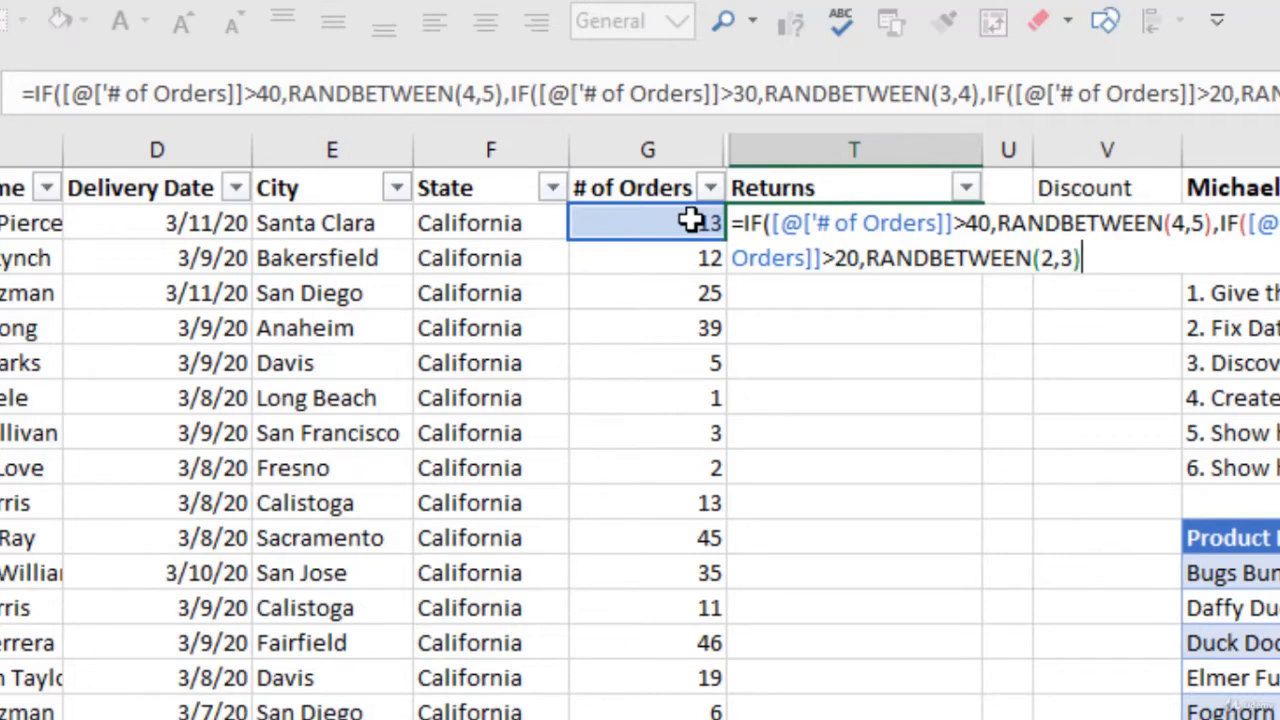
type(")")
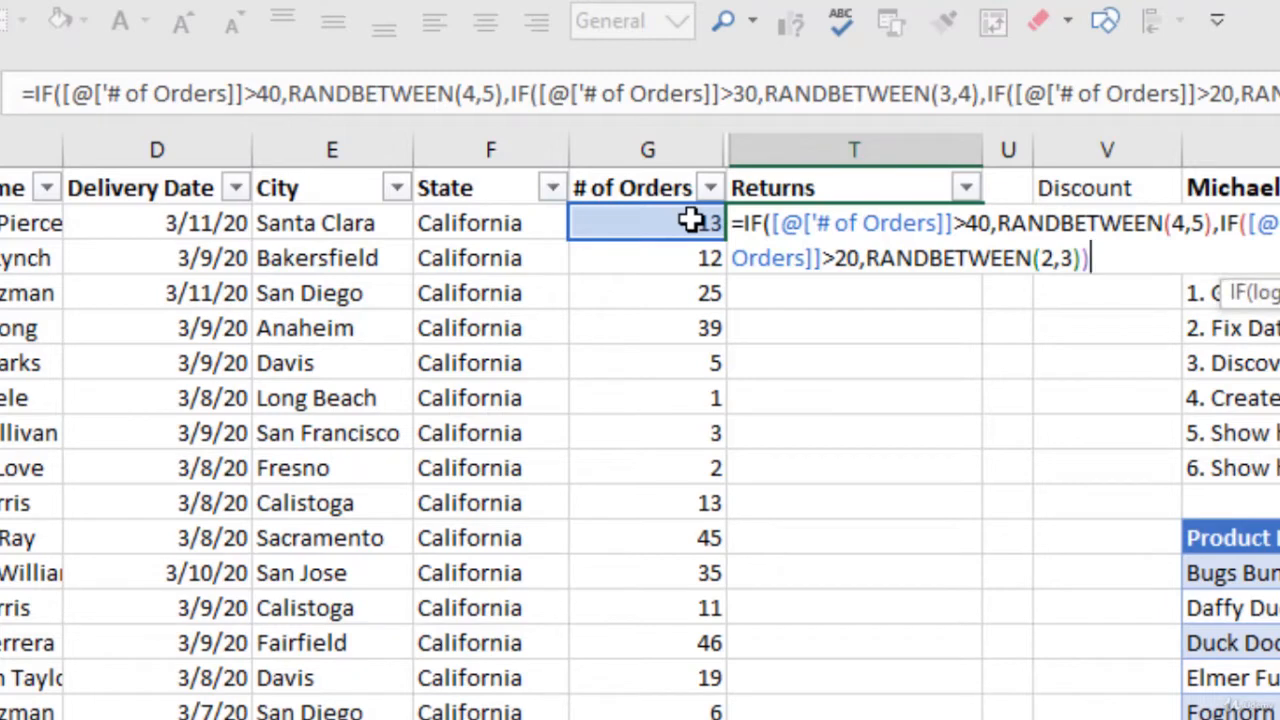
type(")")
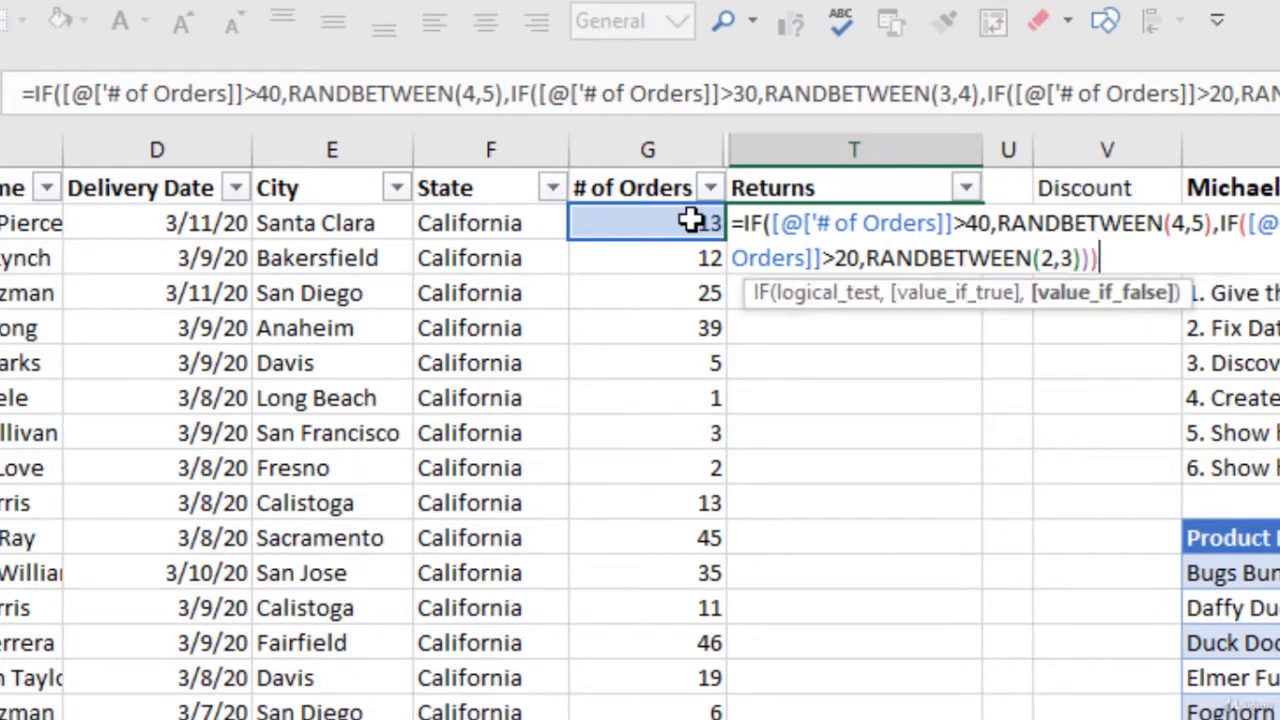
type(")")
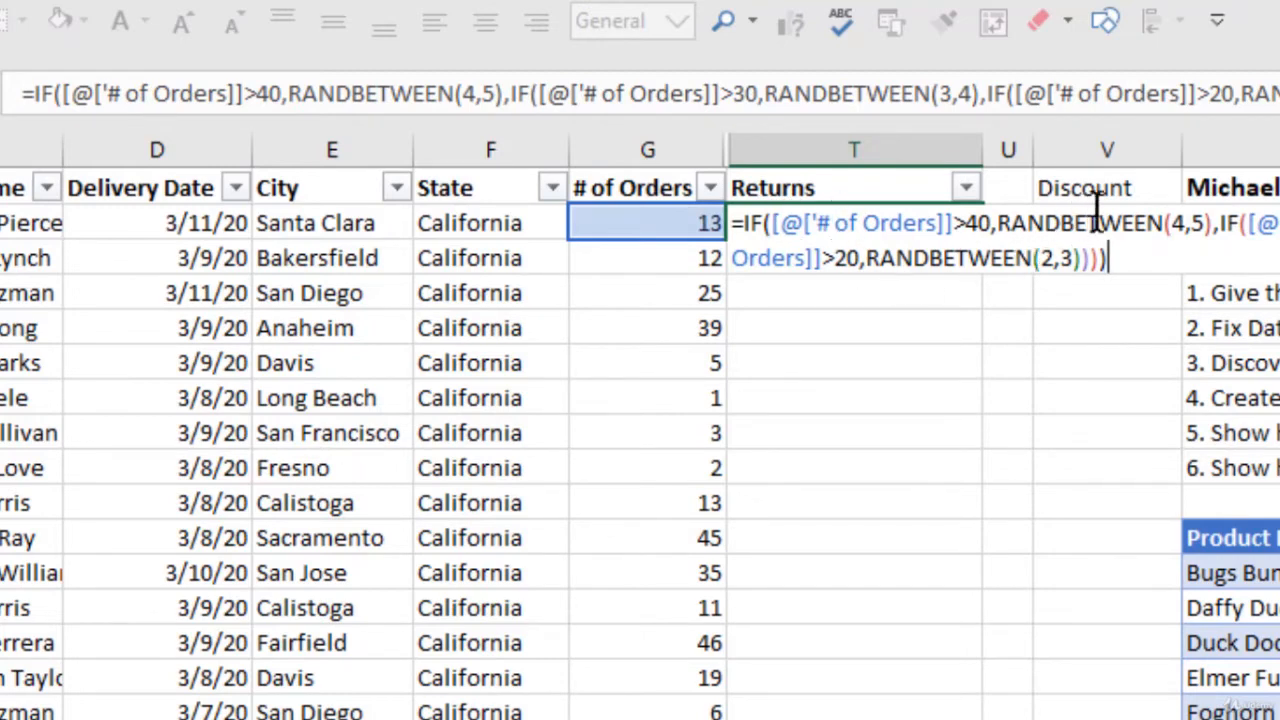
Step: Review the nested tests and commit the formula down the Returns column
left_click(993, 220)
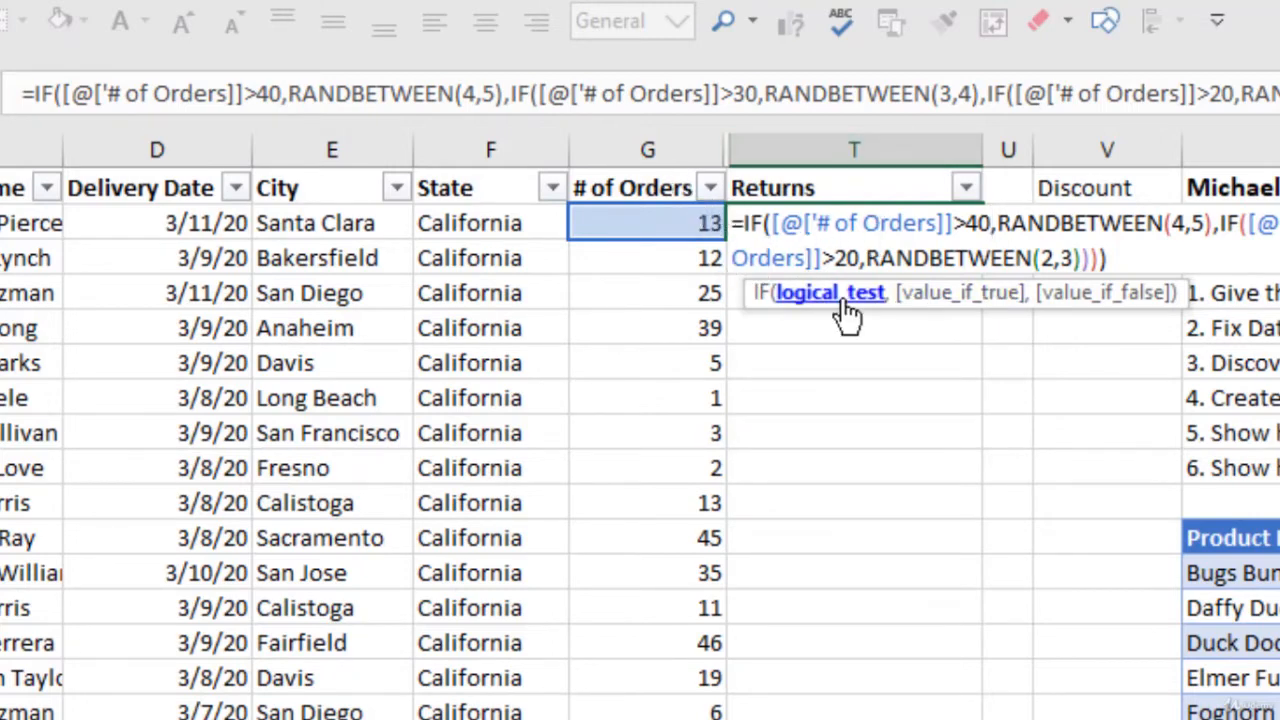
left_click(846, 258)
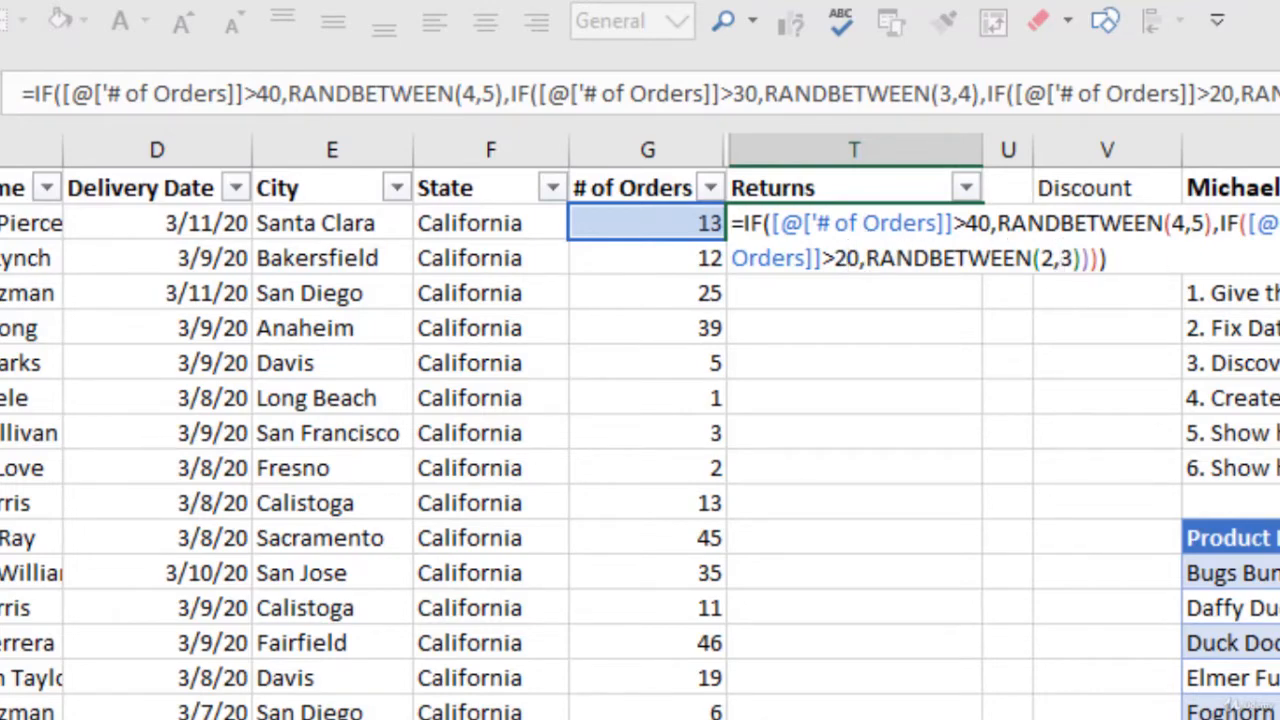
left_click(1275, 223)
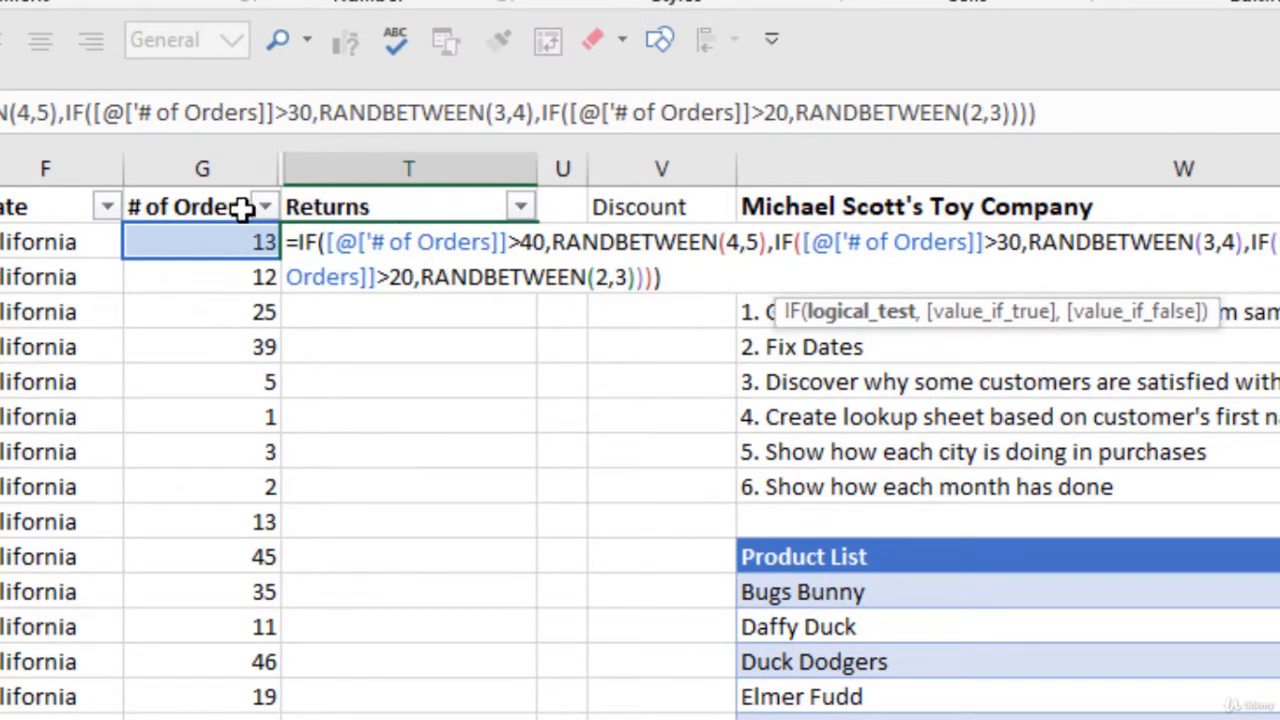
key("Return")
left_click(533, 238)
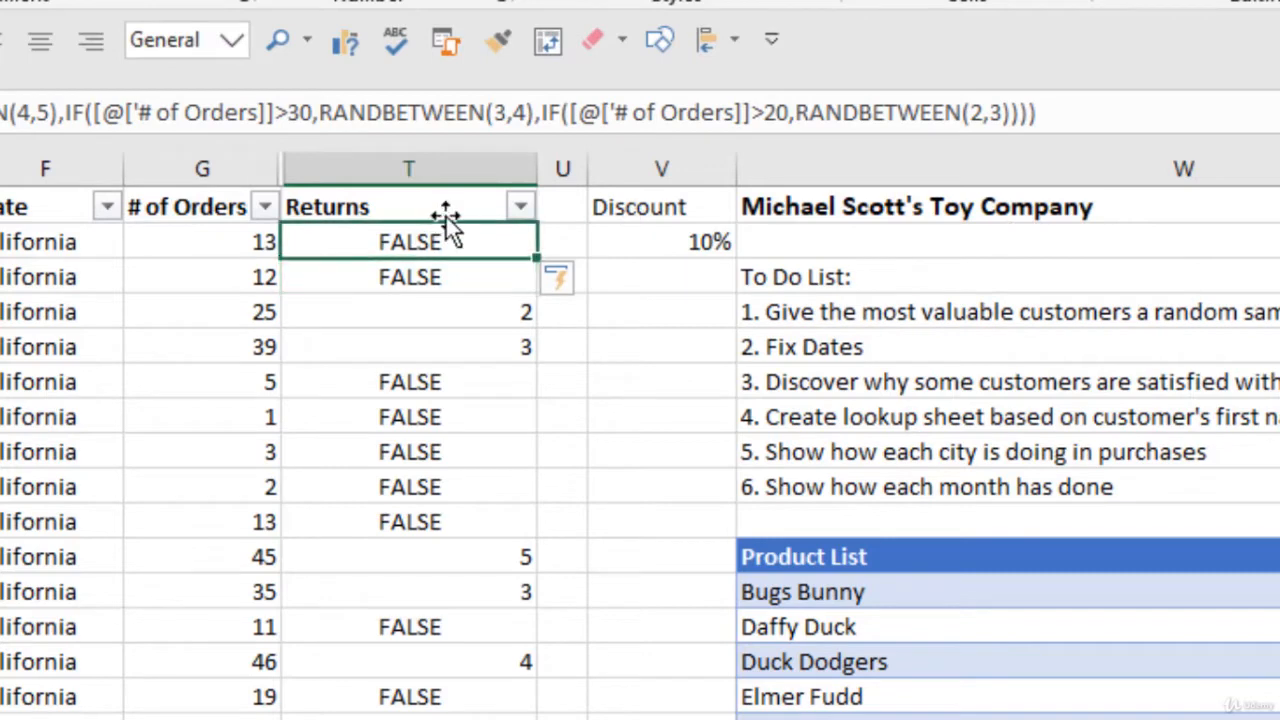
left_click(1032, 112)
left_click(1013, 112)
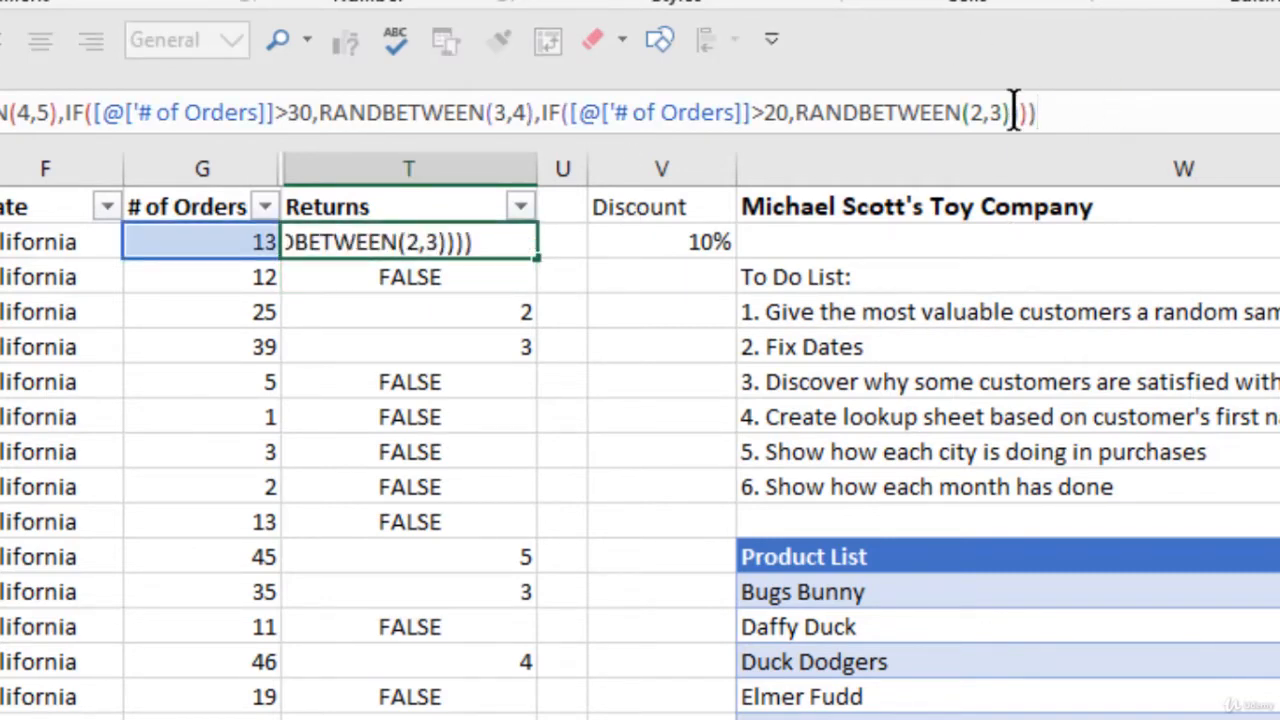
key("Left")
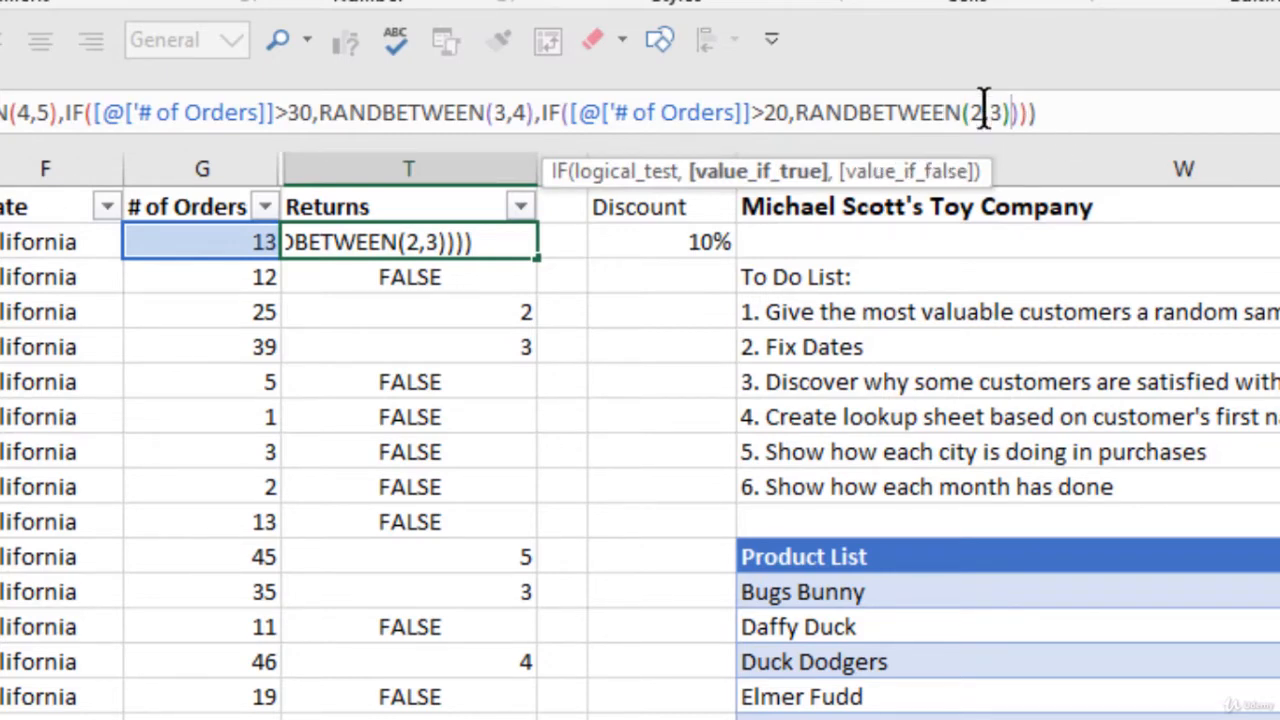
type(",")
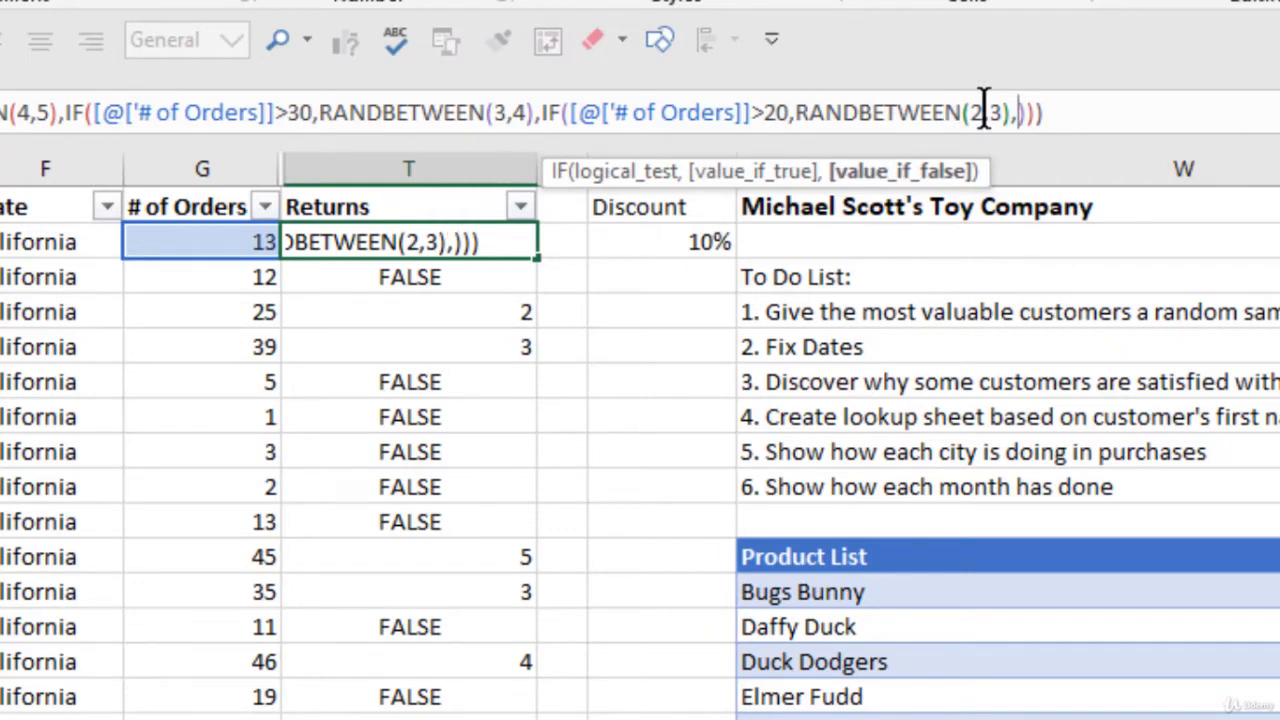
type("0")
key("Return")
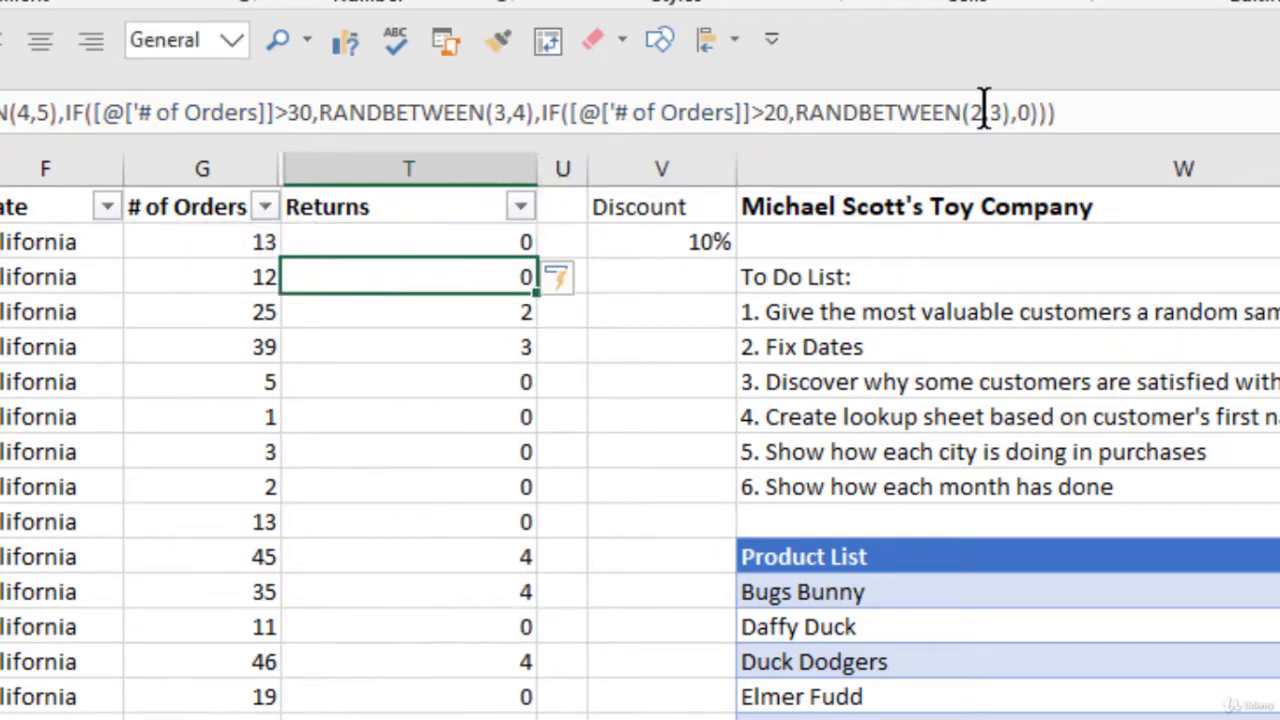
left_click(437, 236)
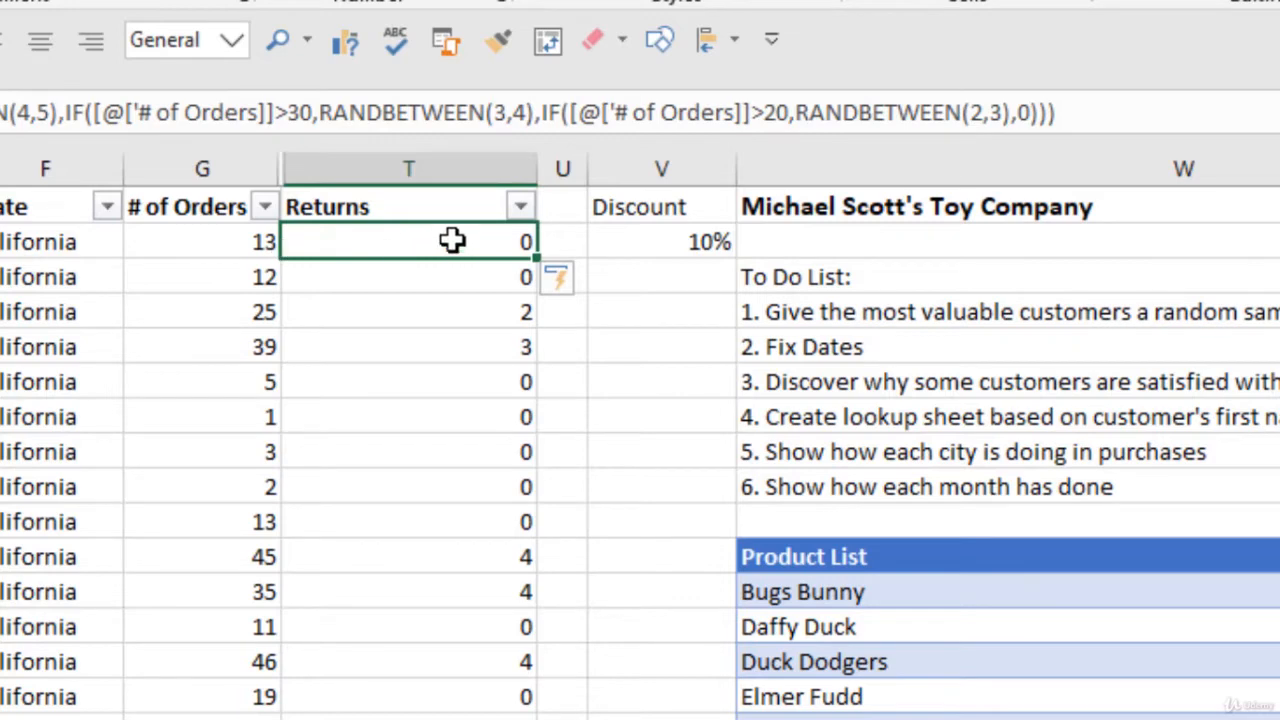
left_click(470, 278)
left_click(466, 319)
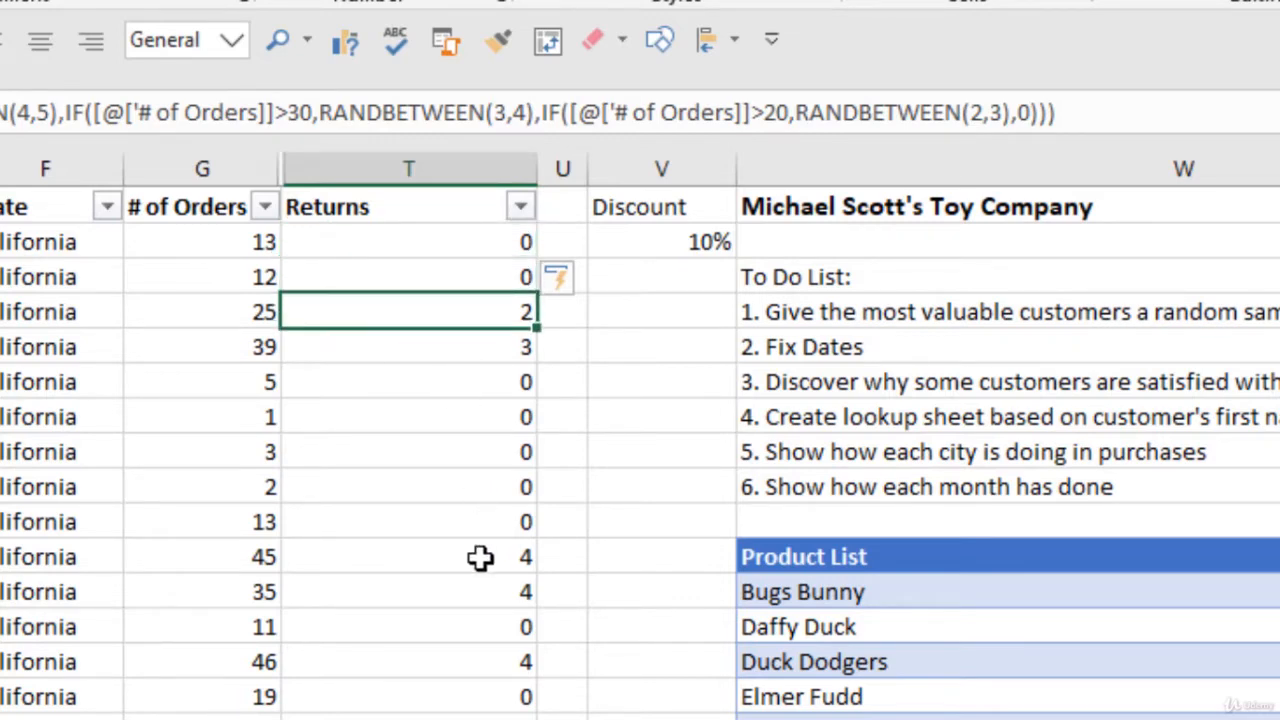
left_click(437, 563)
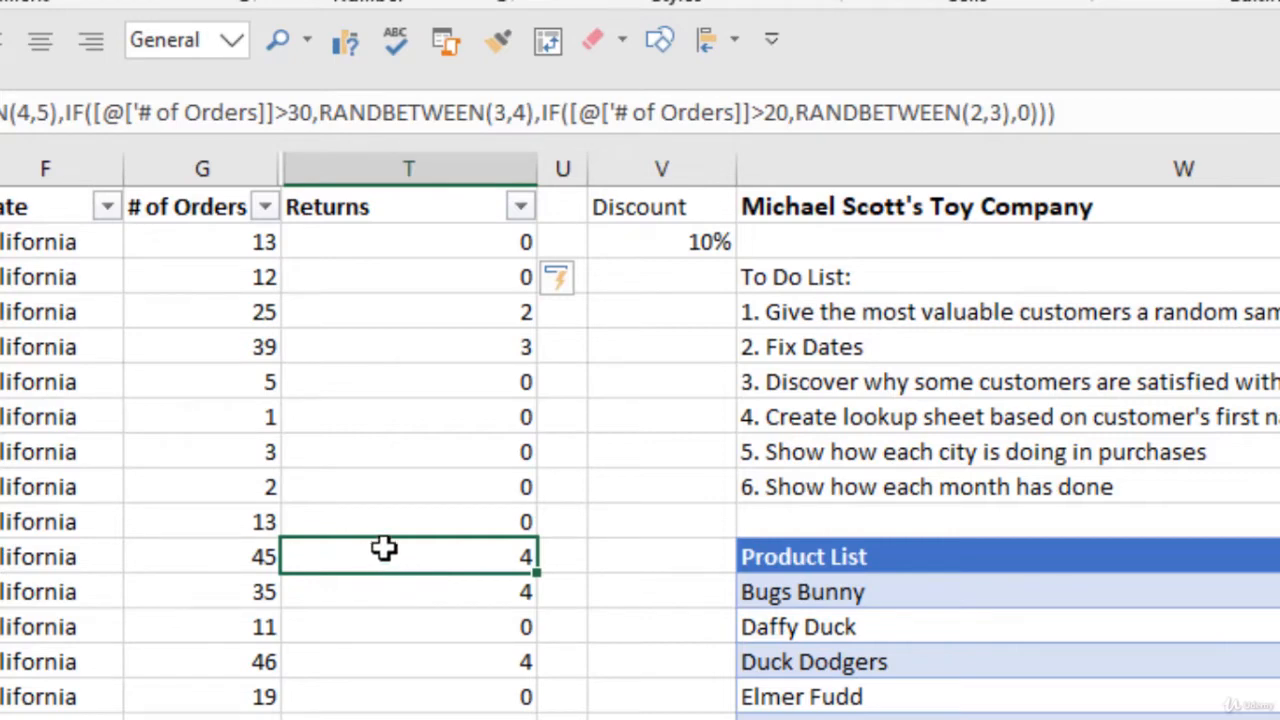
left_click(384, 241)
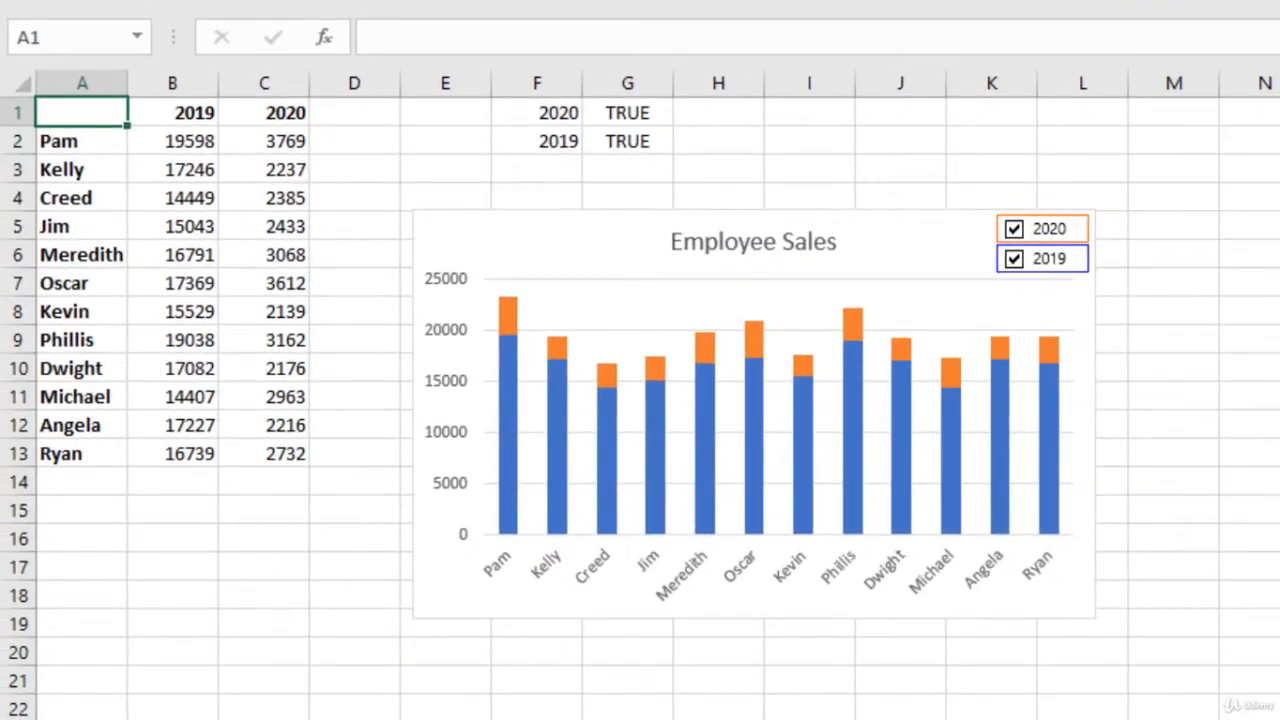
Step: On the summary sheet, start a SUMIF in B2 over order_tbl[Sales Person] with criteria A2
key("ctrl+Page_Up")
key("ctrl+Page_Up")
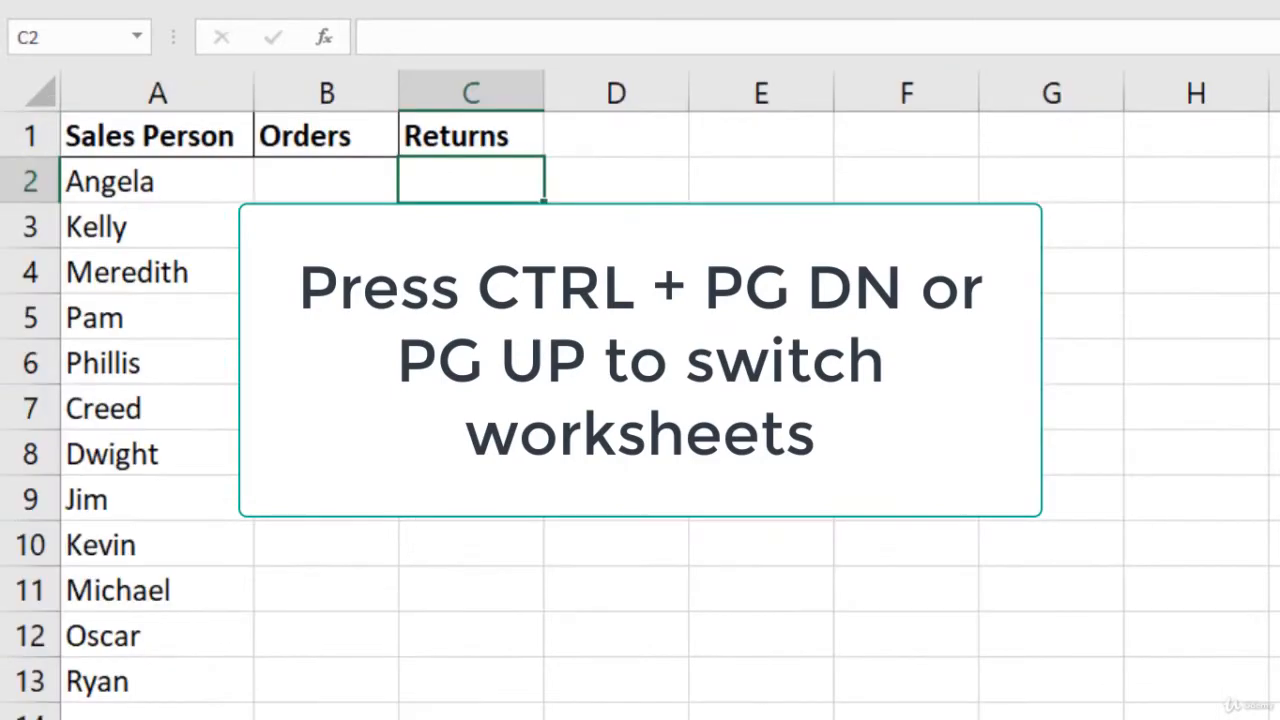
left_click(331, 193)
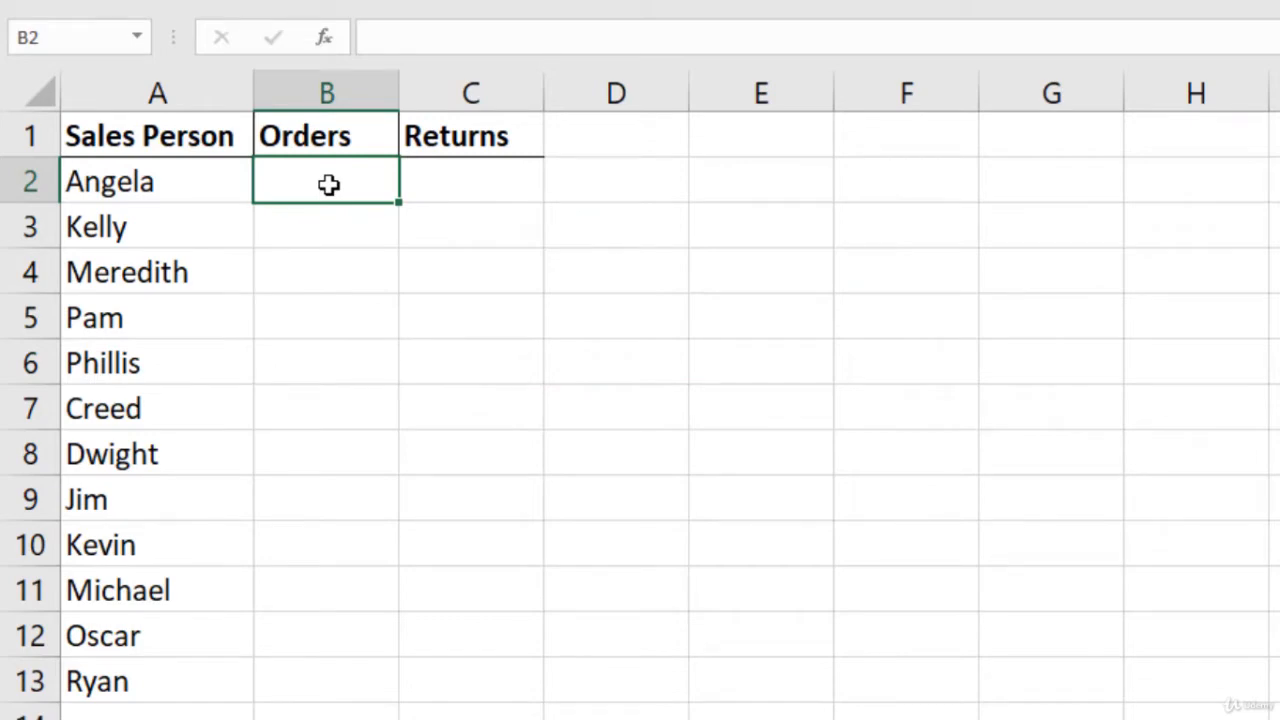
type("=")
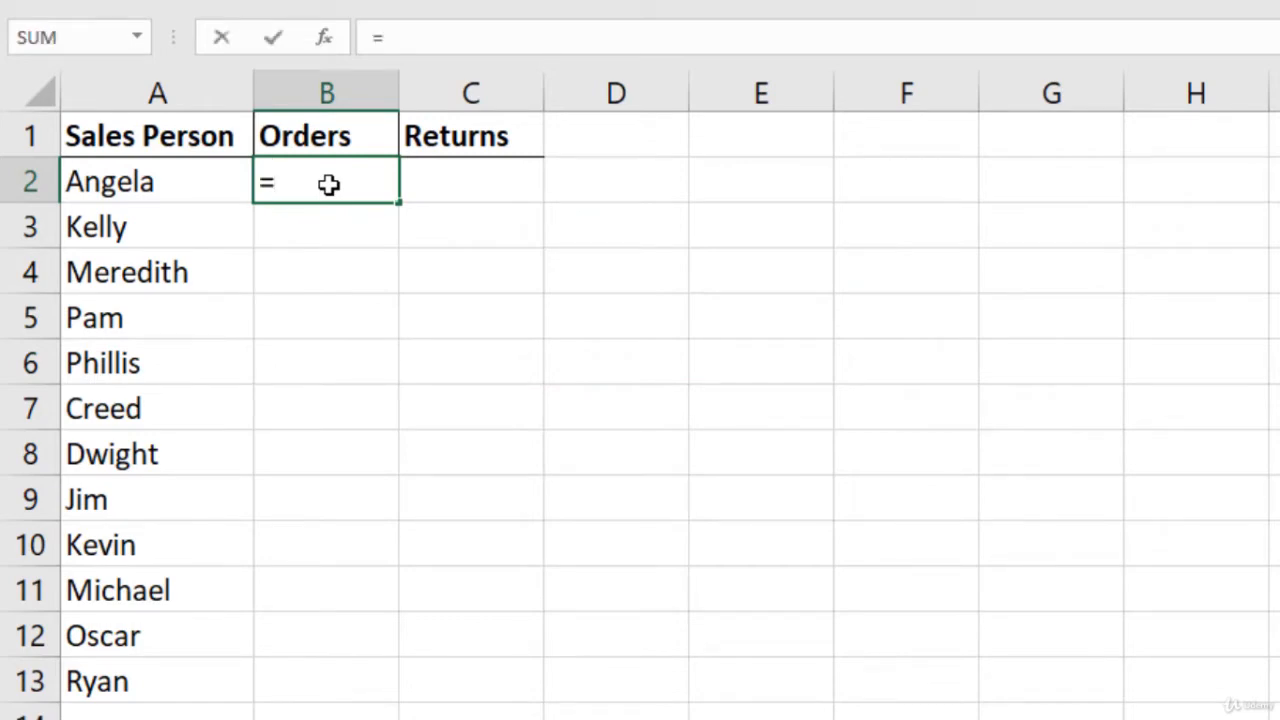
type("sumif")
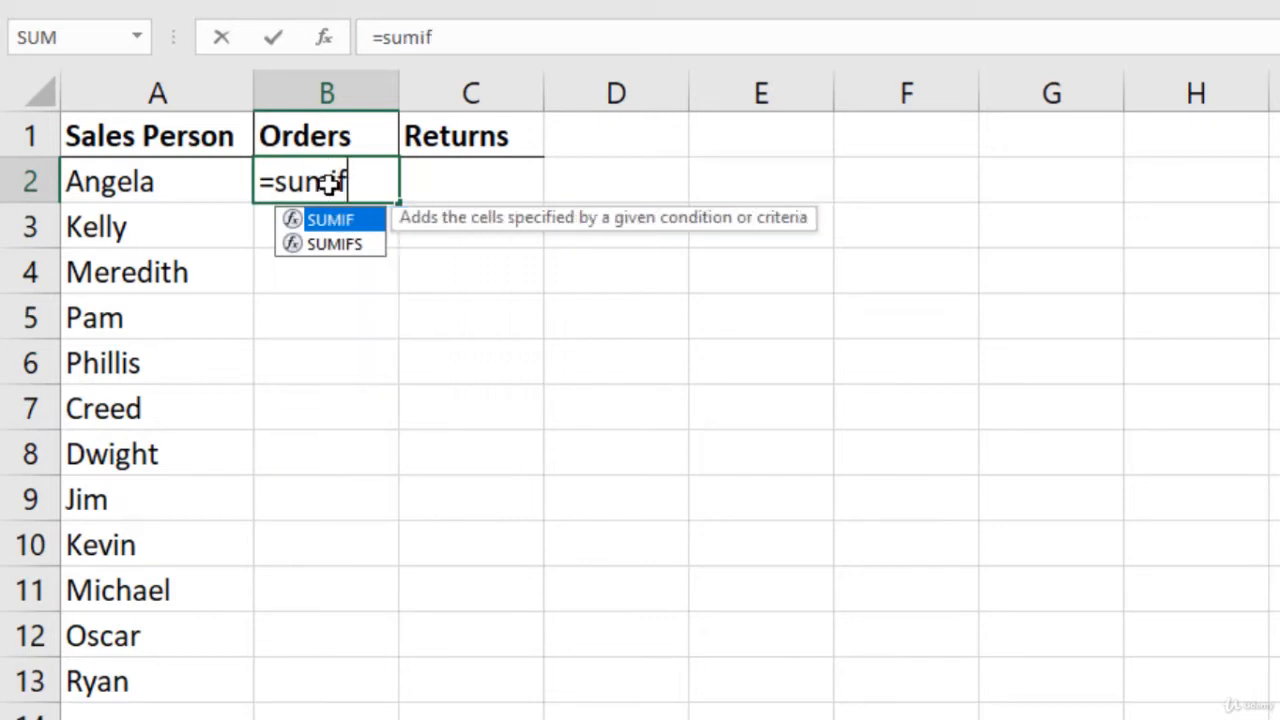
key("Tab")
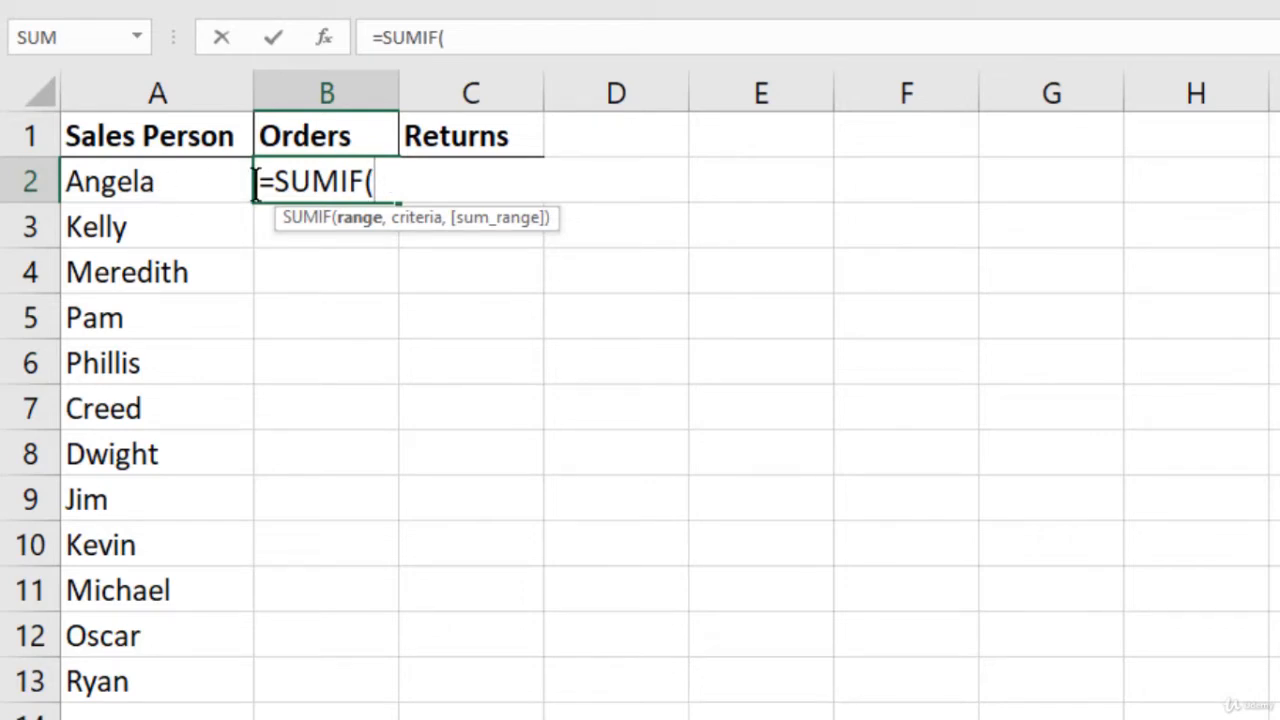
type("order_tbl[")
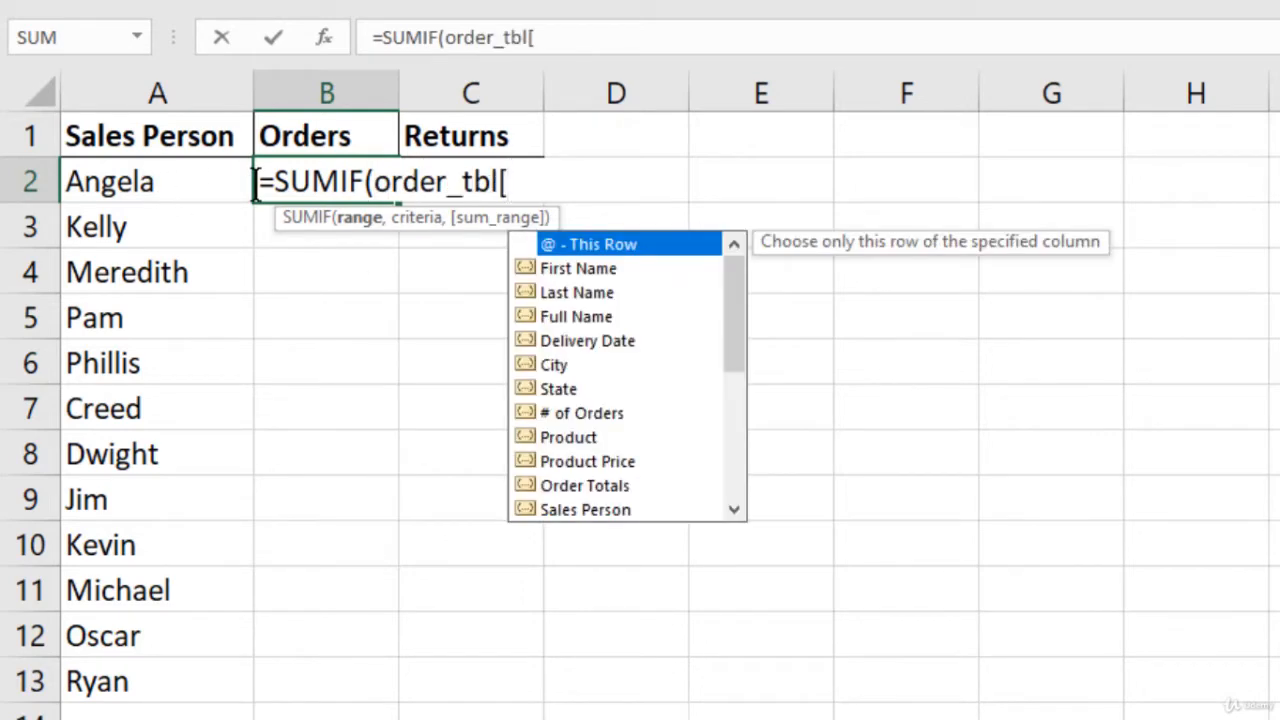
type("sa")
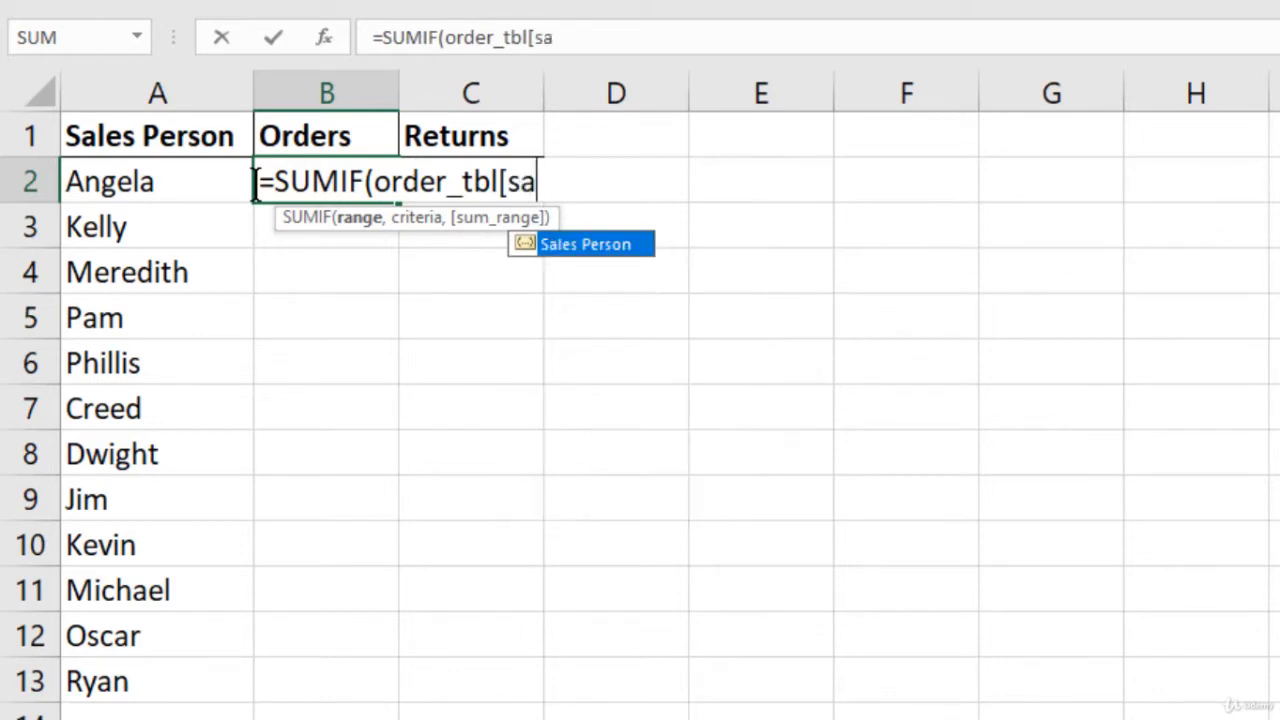
key("Tab")
type("],")
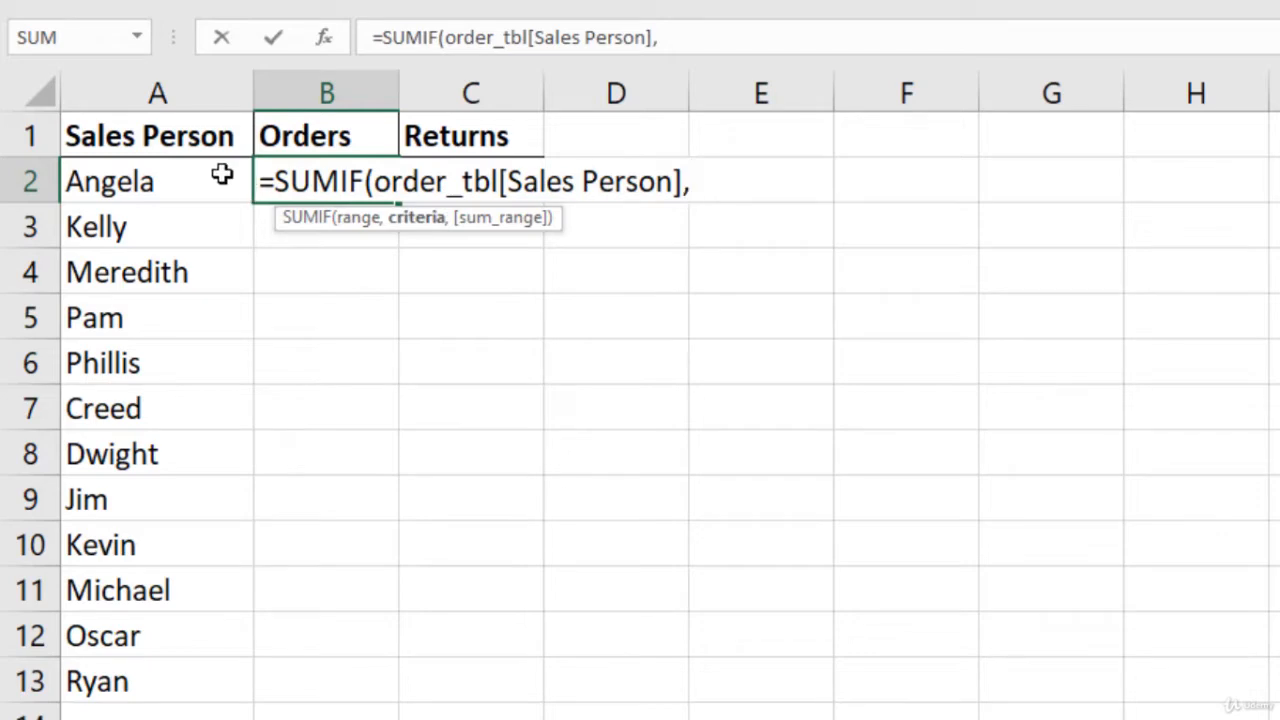
left_click(215, 175)
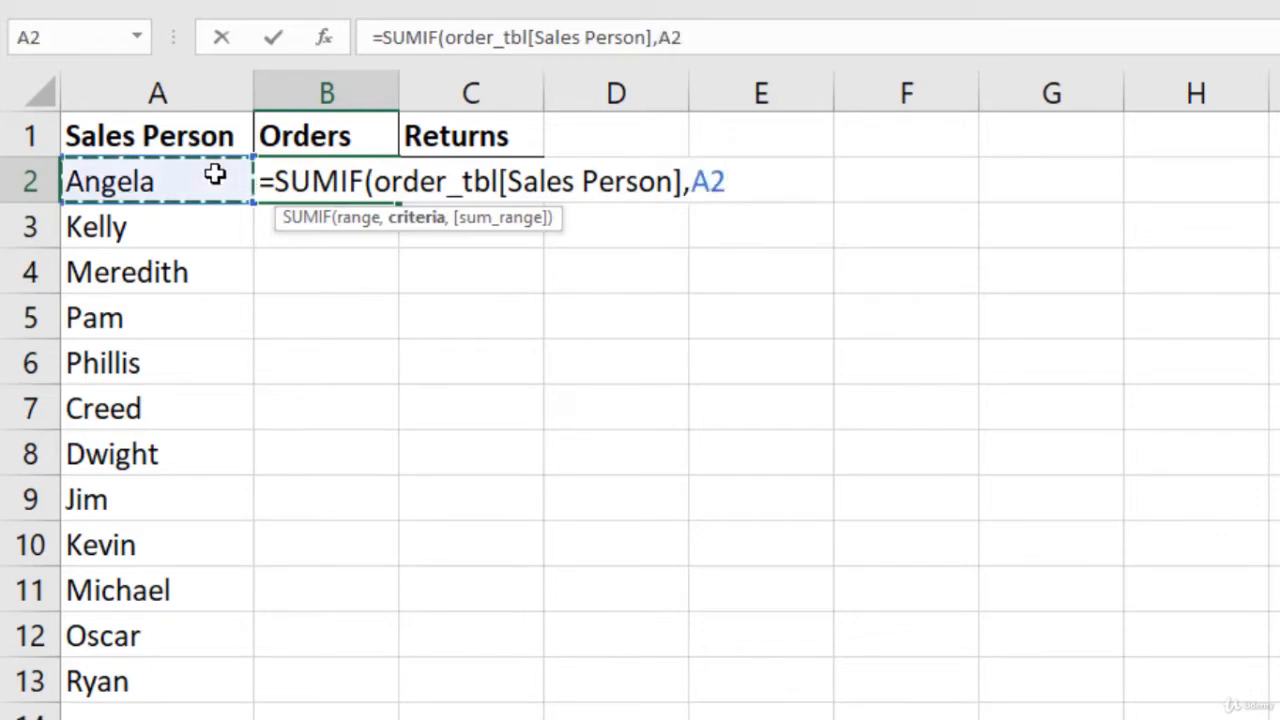
Step: Lock the criteria as $A2, sum order_tbl['# of Orders], and fill down for every salesperson
left_click(693, 178)
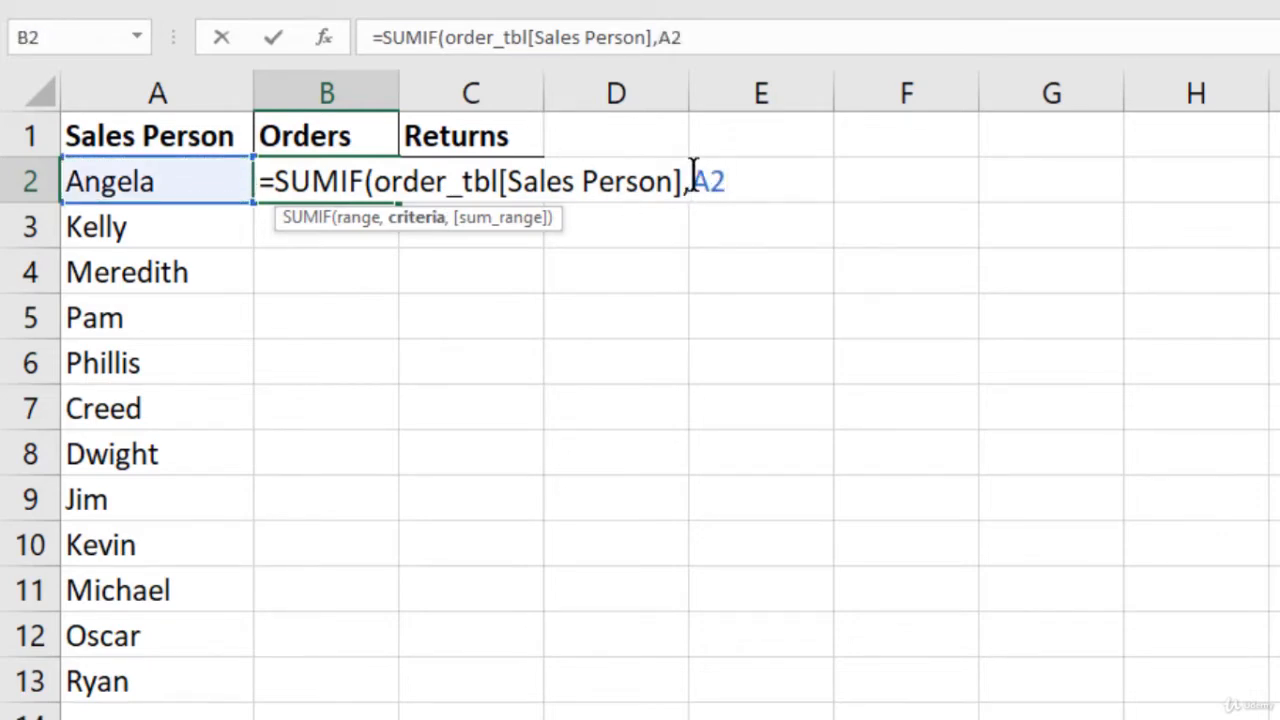
type("$")
key("Right")
key("Right")
key("Right")
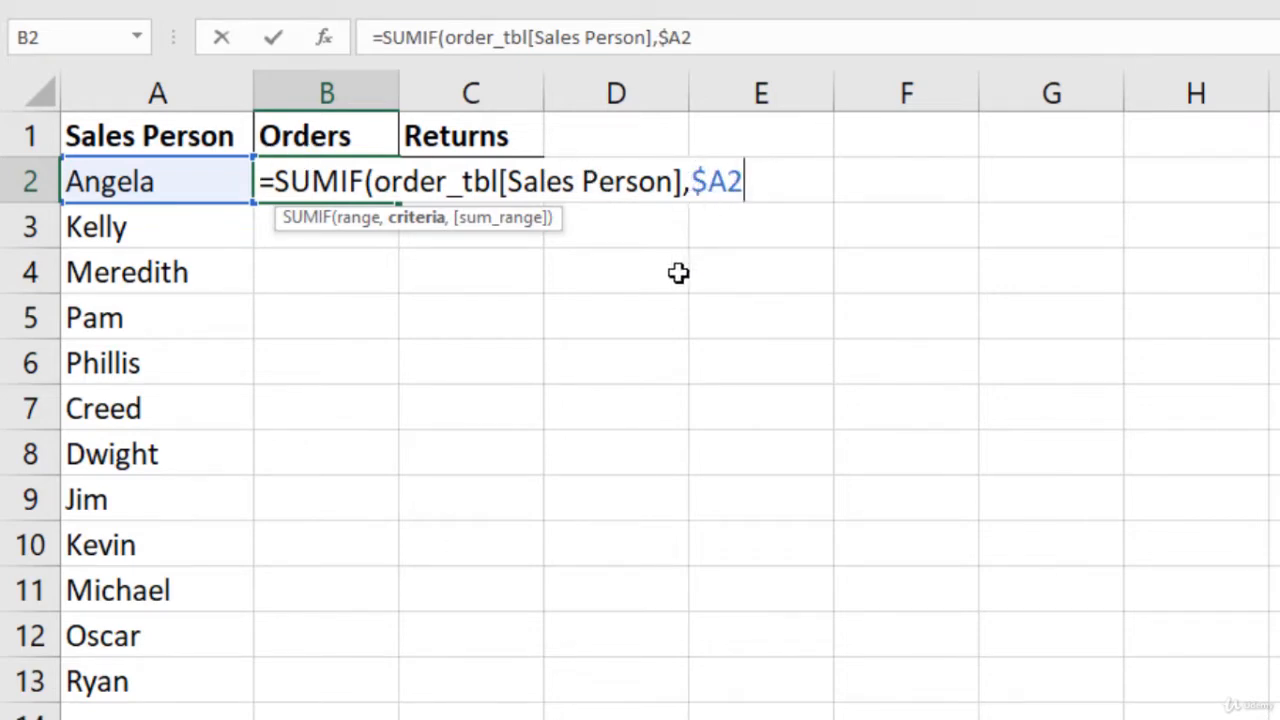
type(",")
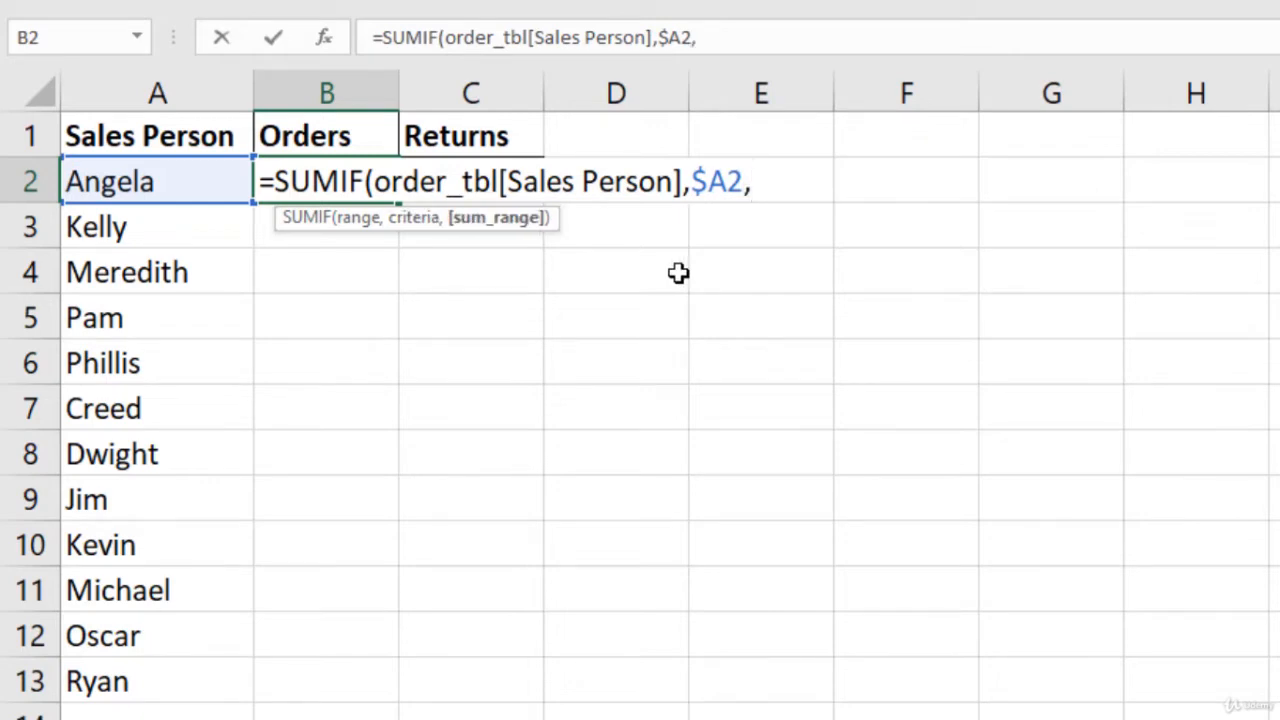
type("order_tbl[")
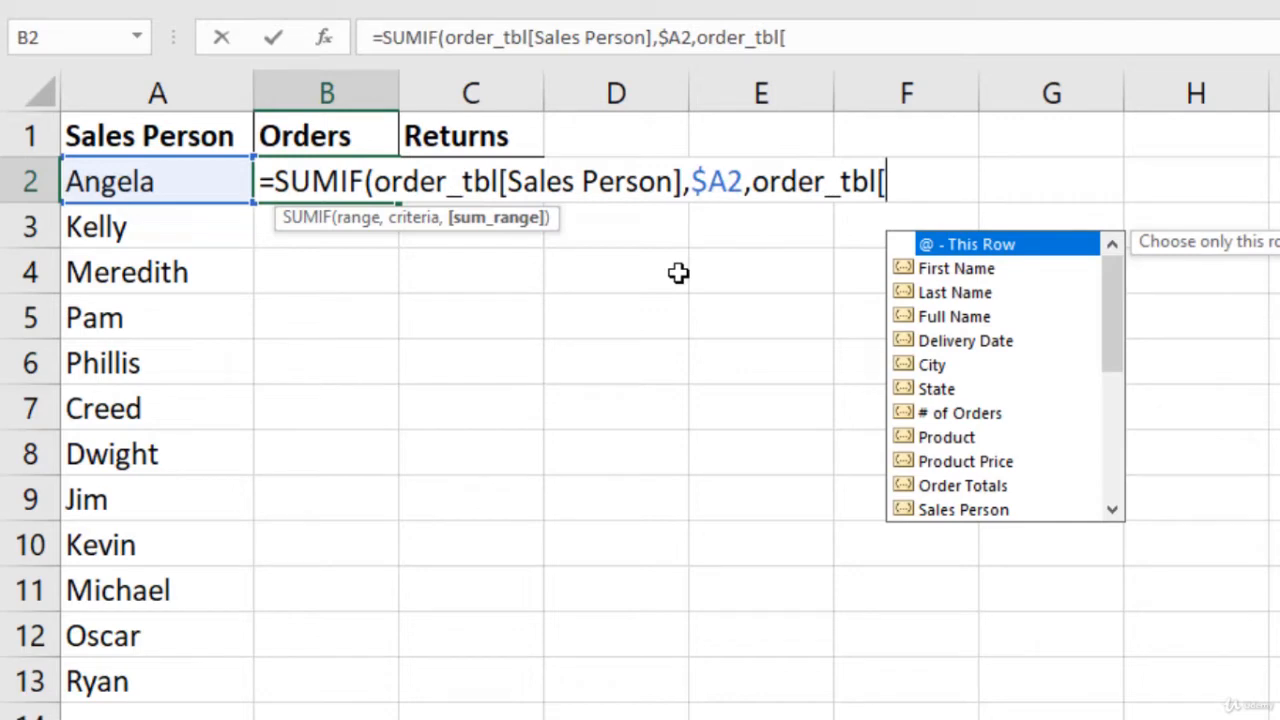
type("#")
key("Tab")
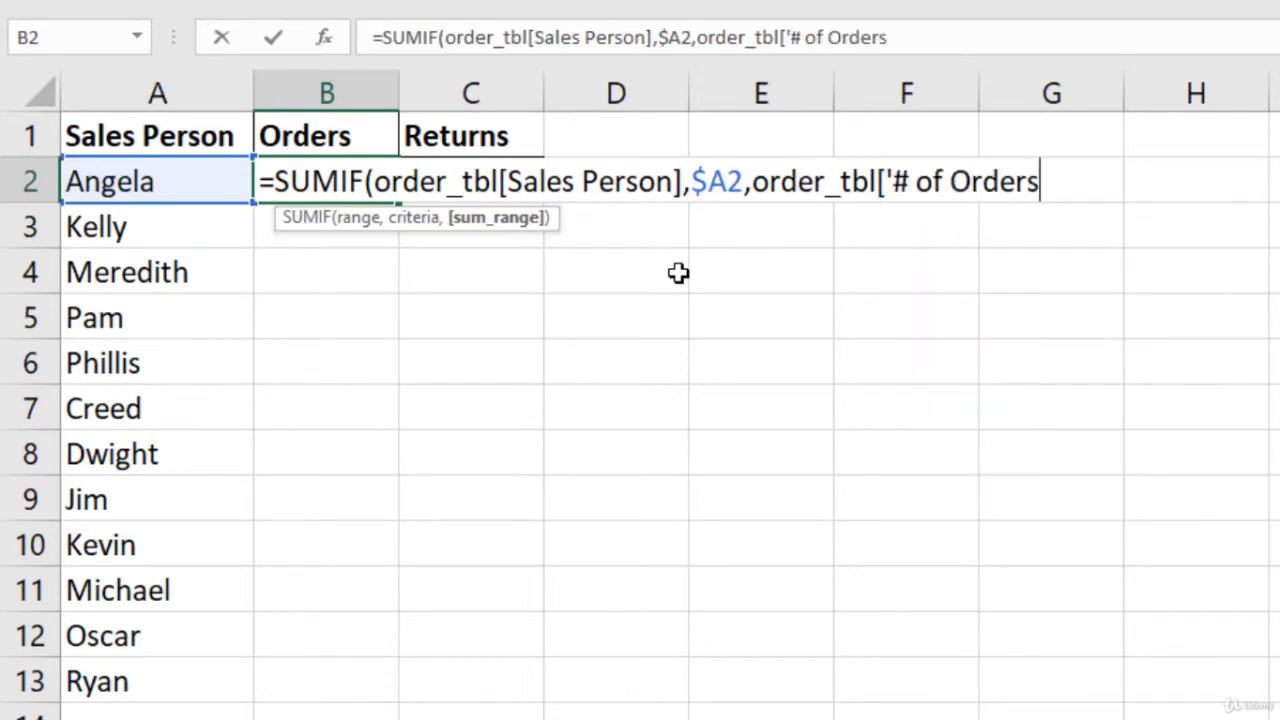
type("])")
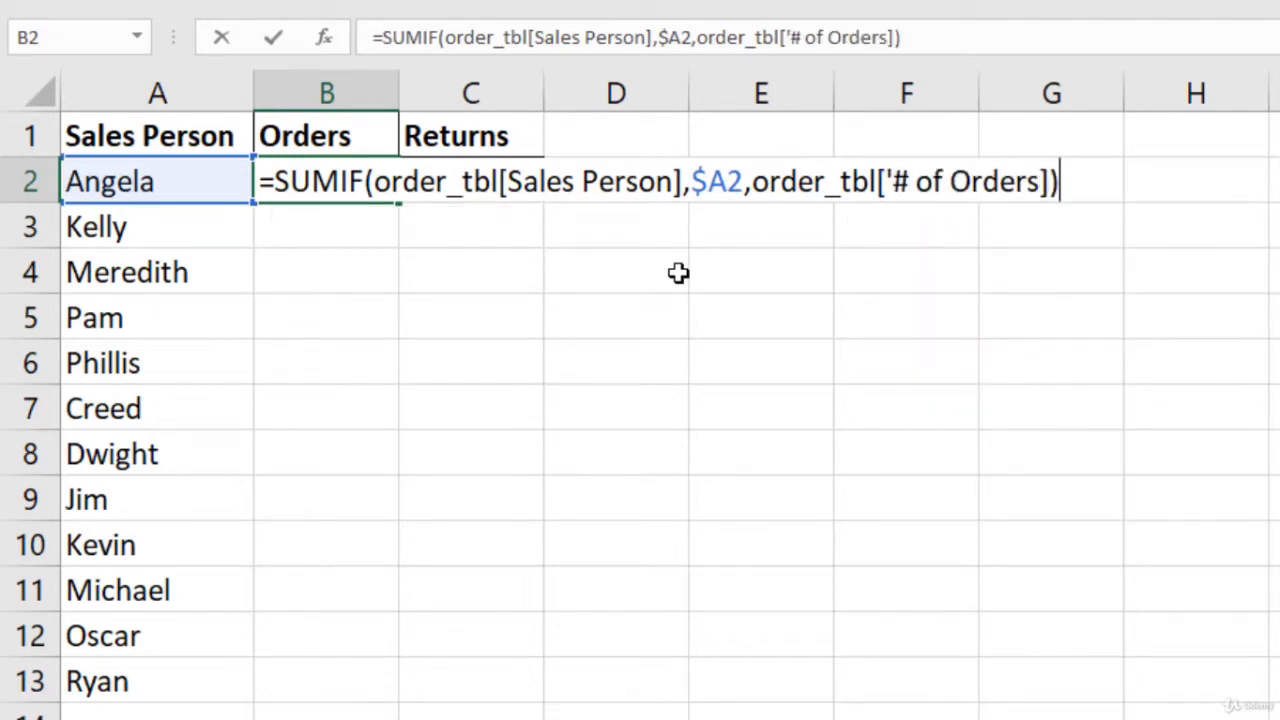
key("Return")
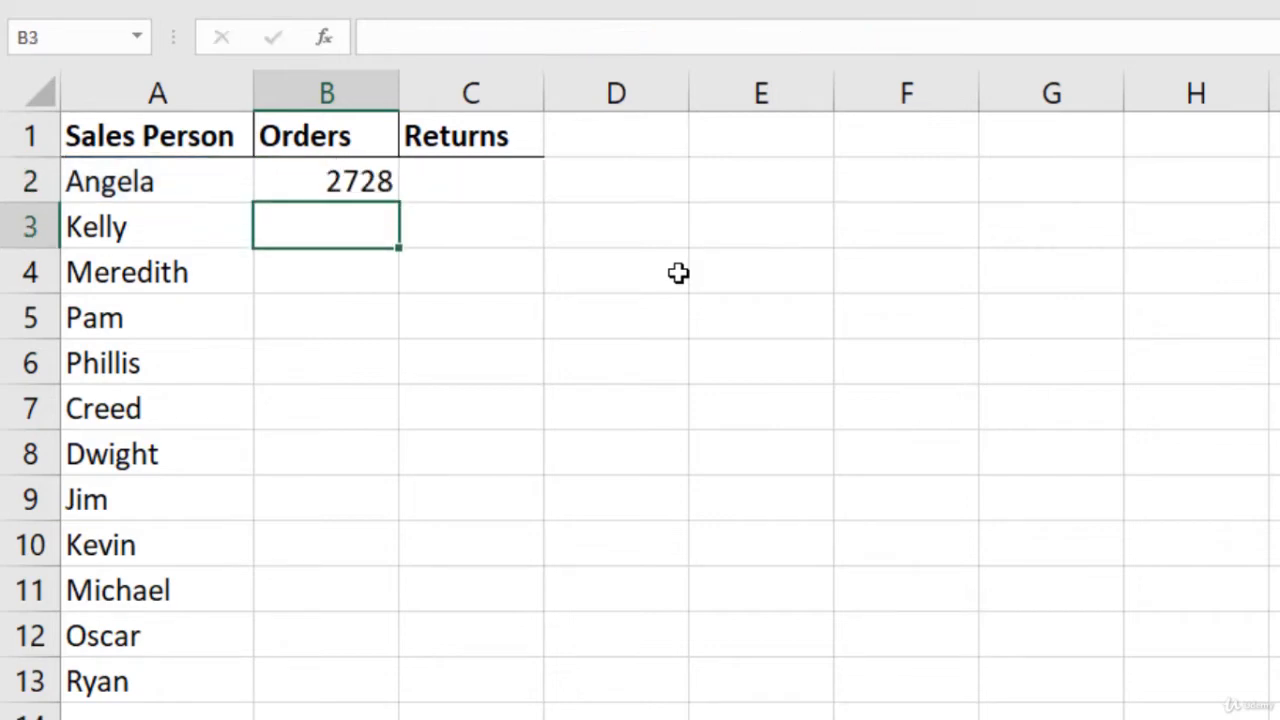
left_click(337, 180)
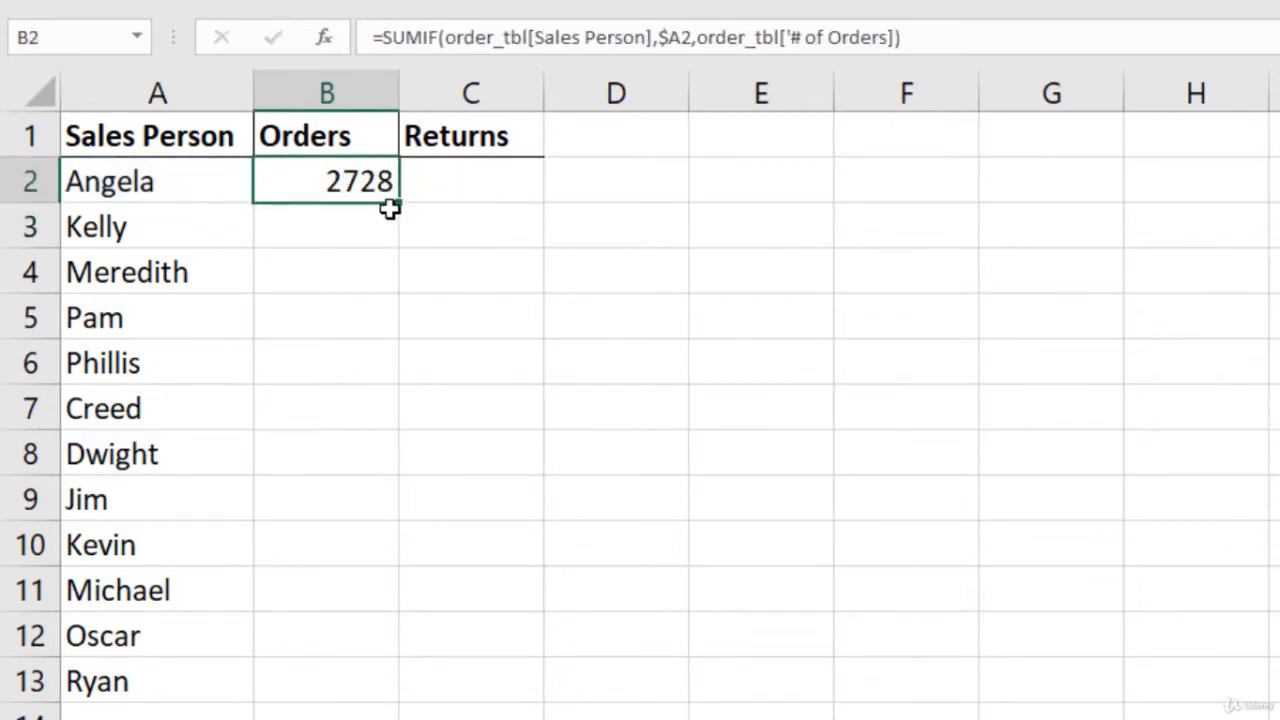
double_click(398, 206)
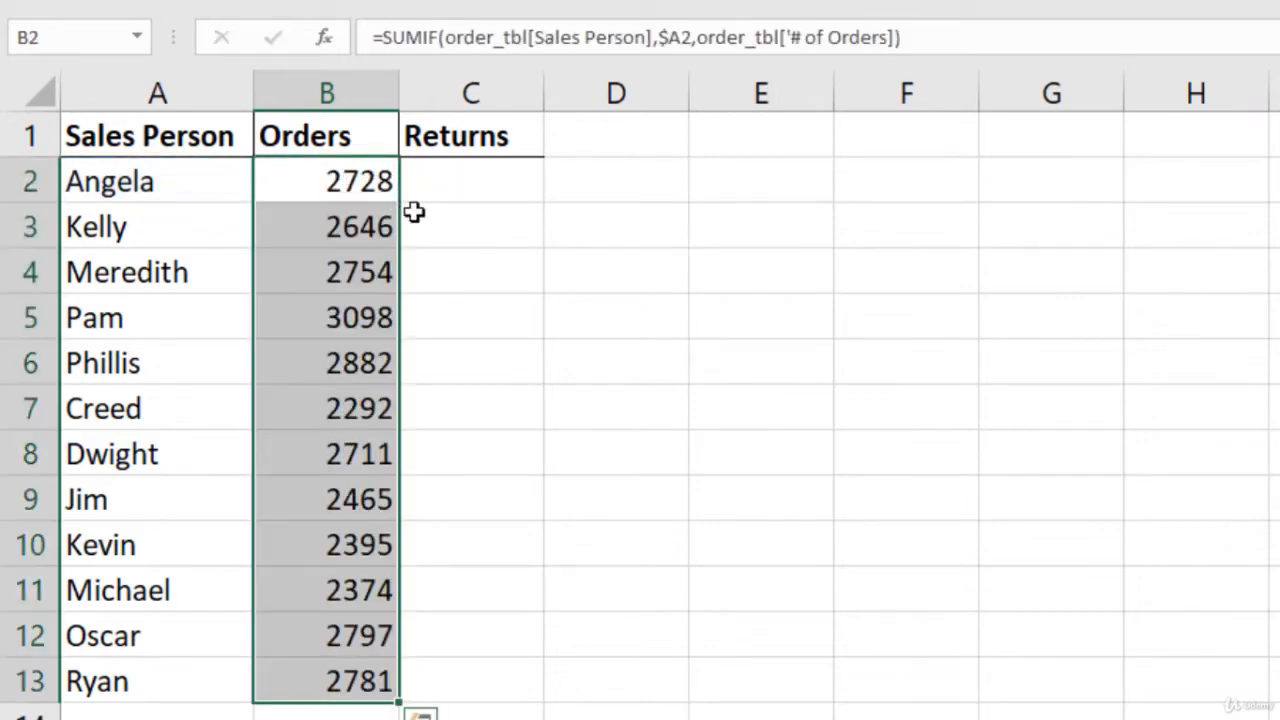
left_click(477, 181)
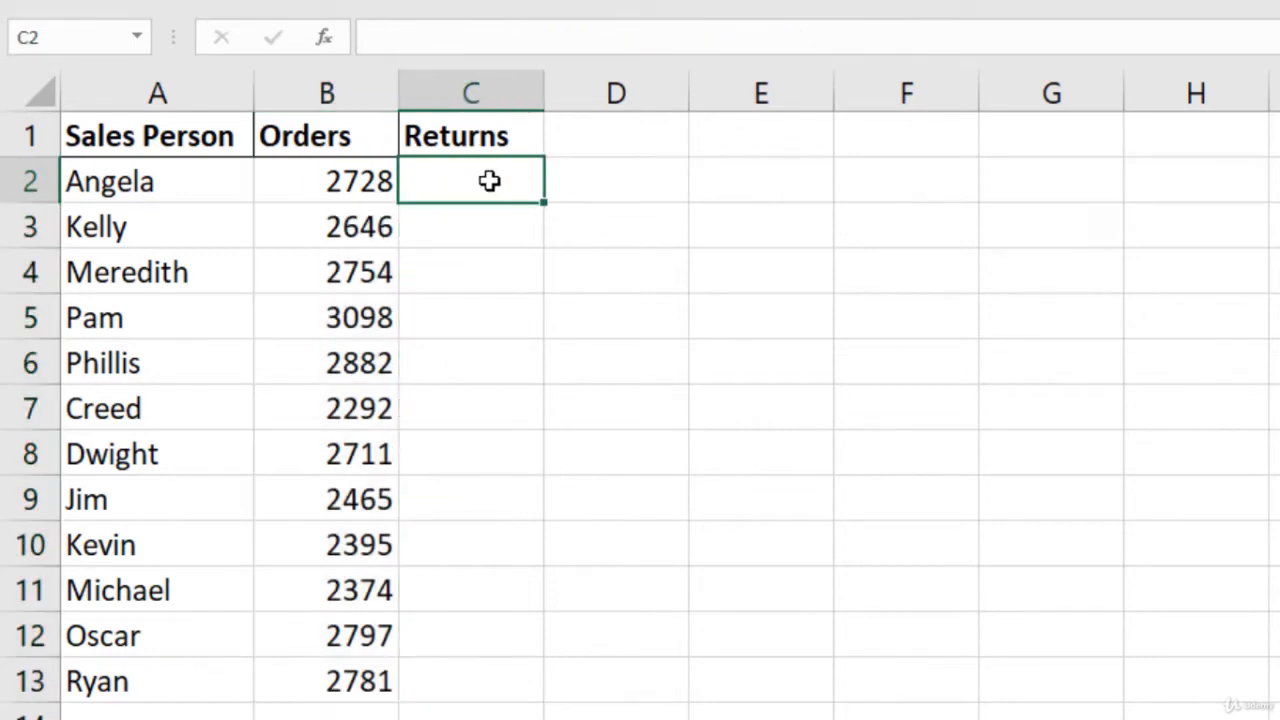
Step: Copy the Orders SUMIF formulas in B2:B13 into the Returns column
left_click_drag(337, 171, 320, 680)
key("ctrl+c")
left_click(460, 183)
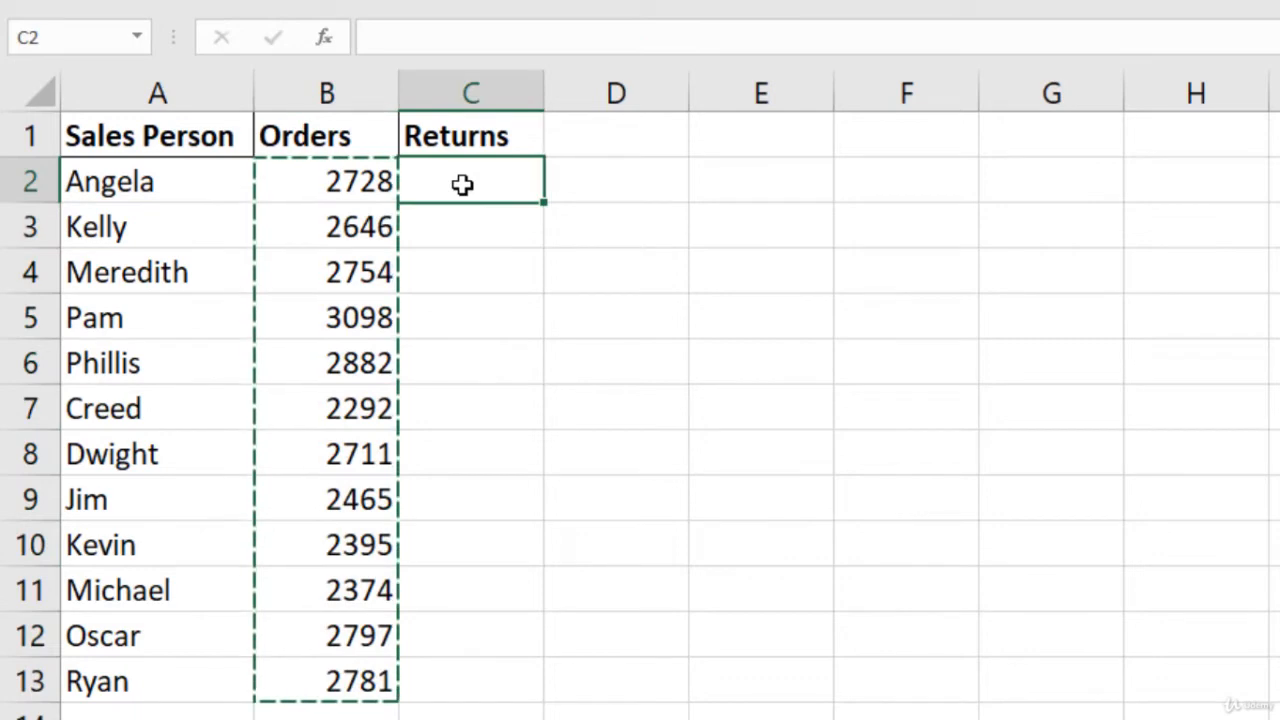
key("ctrl+v")
key("Escape")
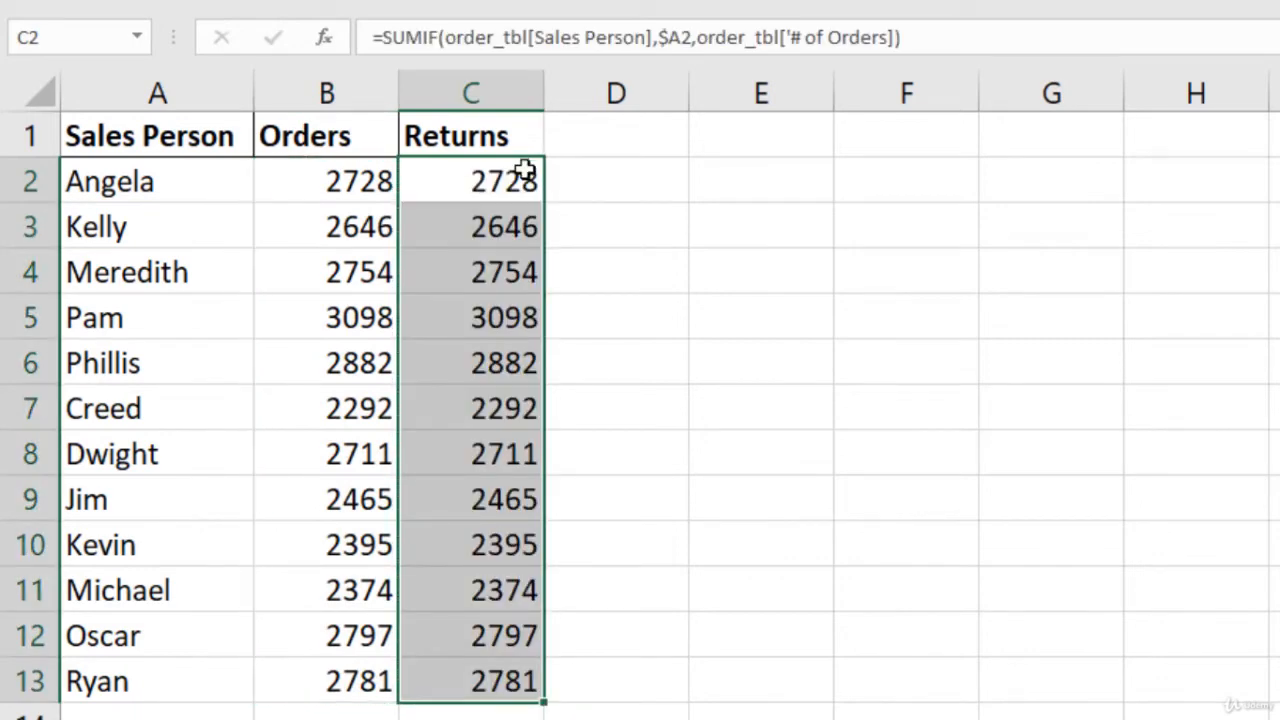
left_click(589, 180)
Step: Change C2's sum range to order_tbl[Returns] and fill it down to C13
left_click(474, 180)
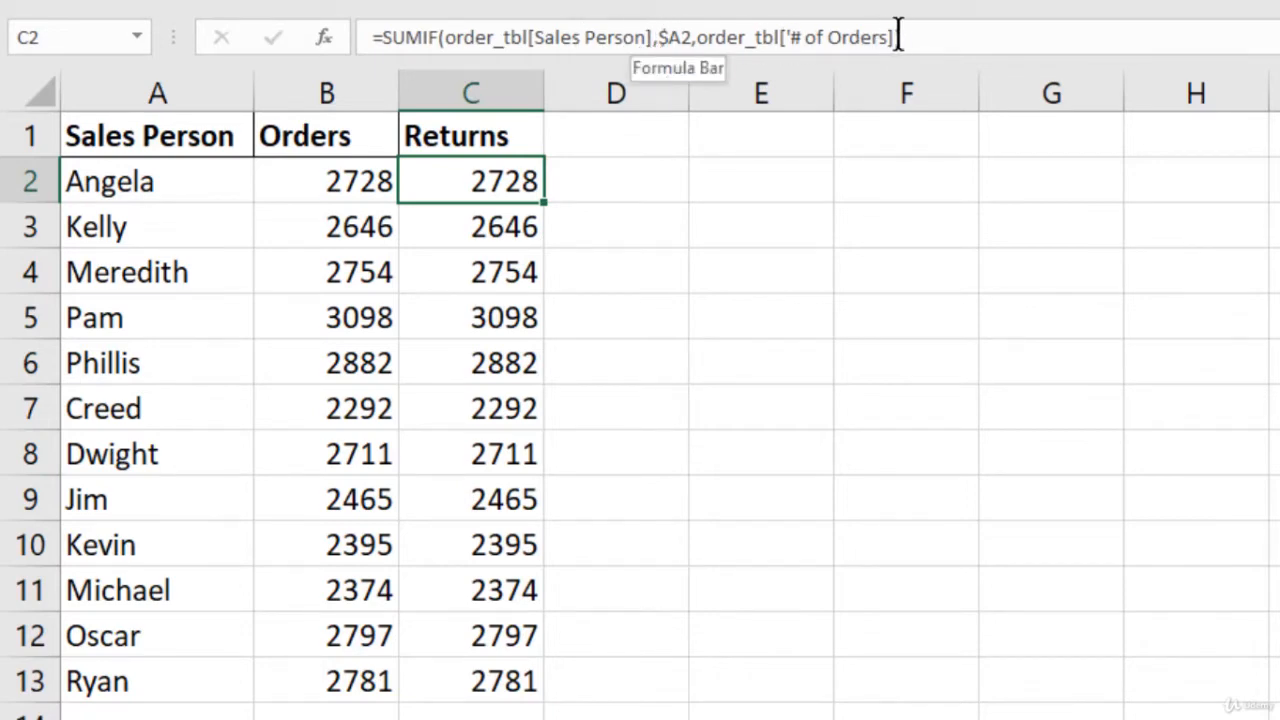
left_click_drag(887, 37, 785, 37)
type("re")
key("Tab")
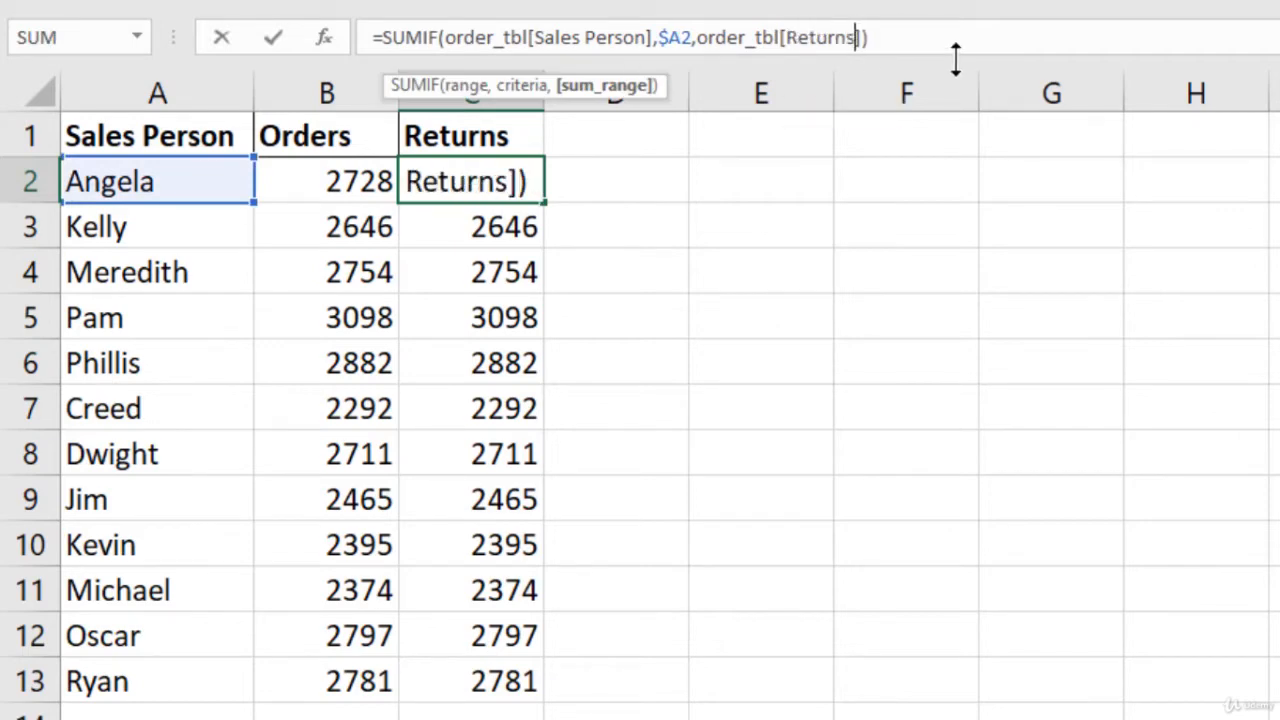
key("Return")
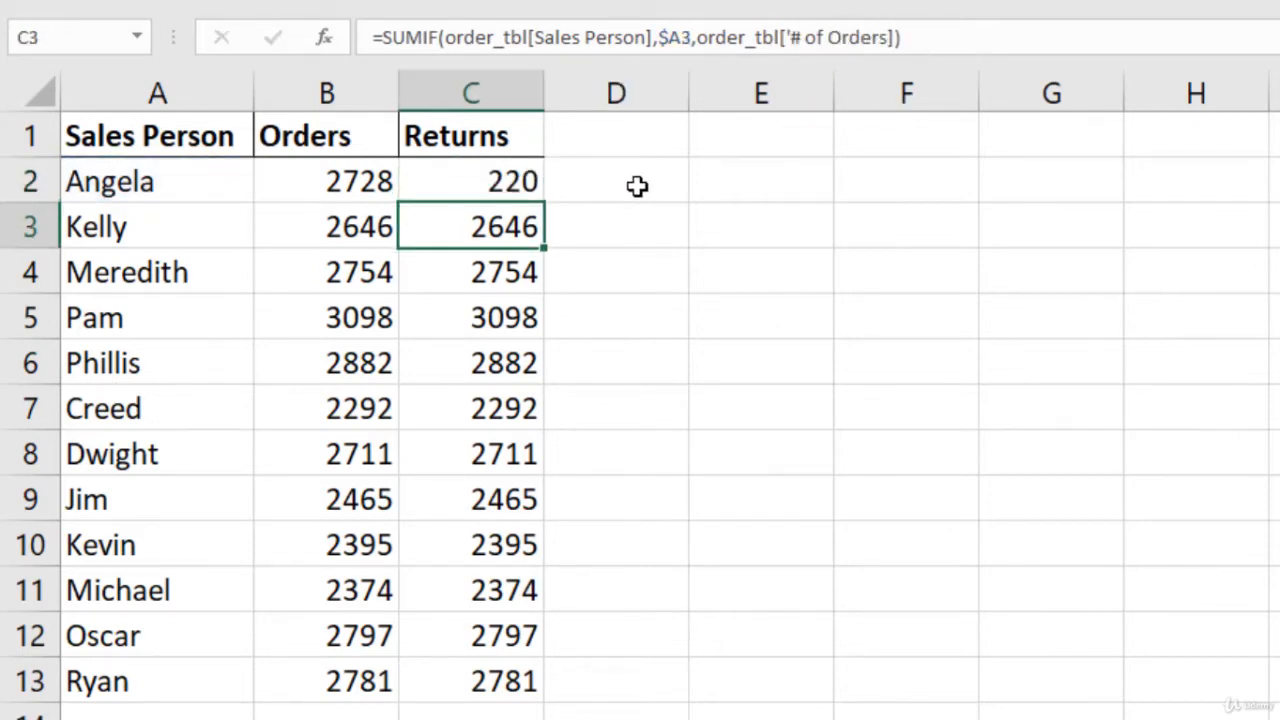
left_click(537, 184)
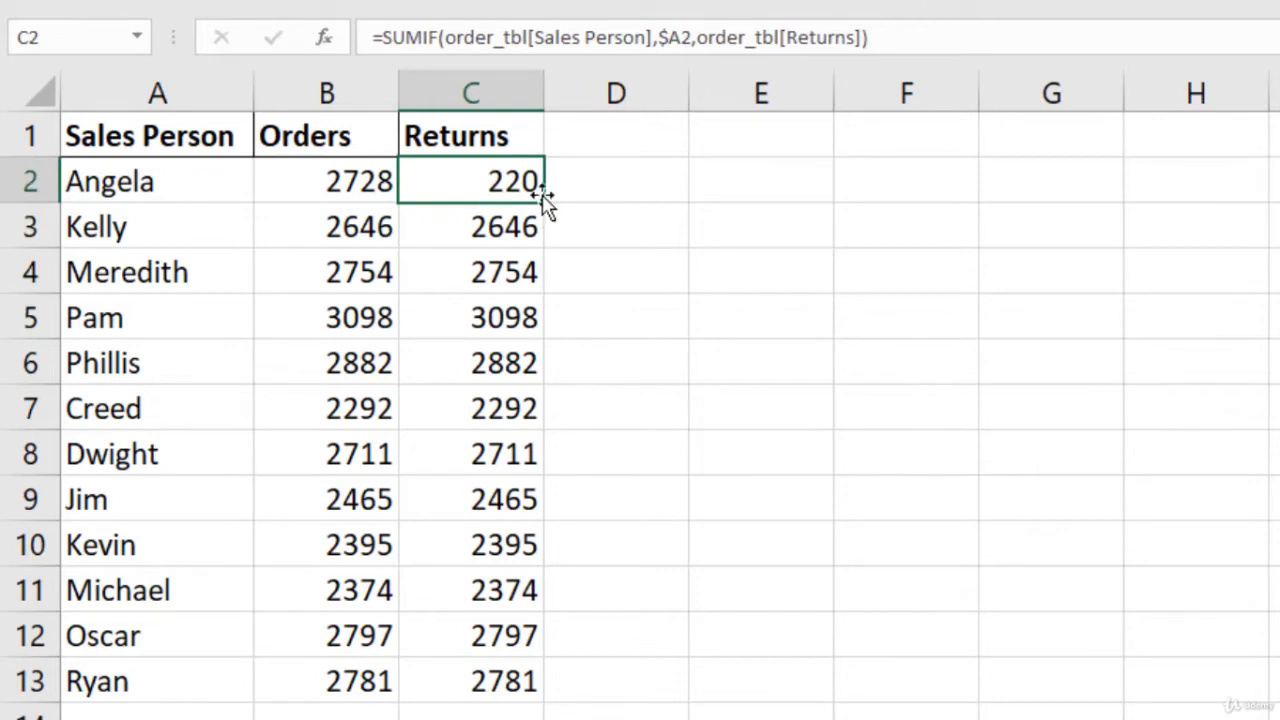
double_click(551, 202)
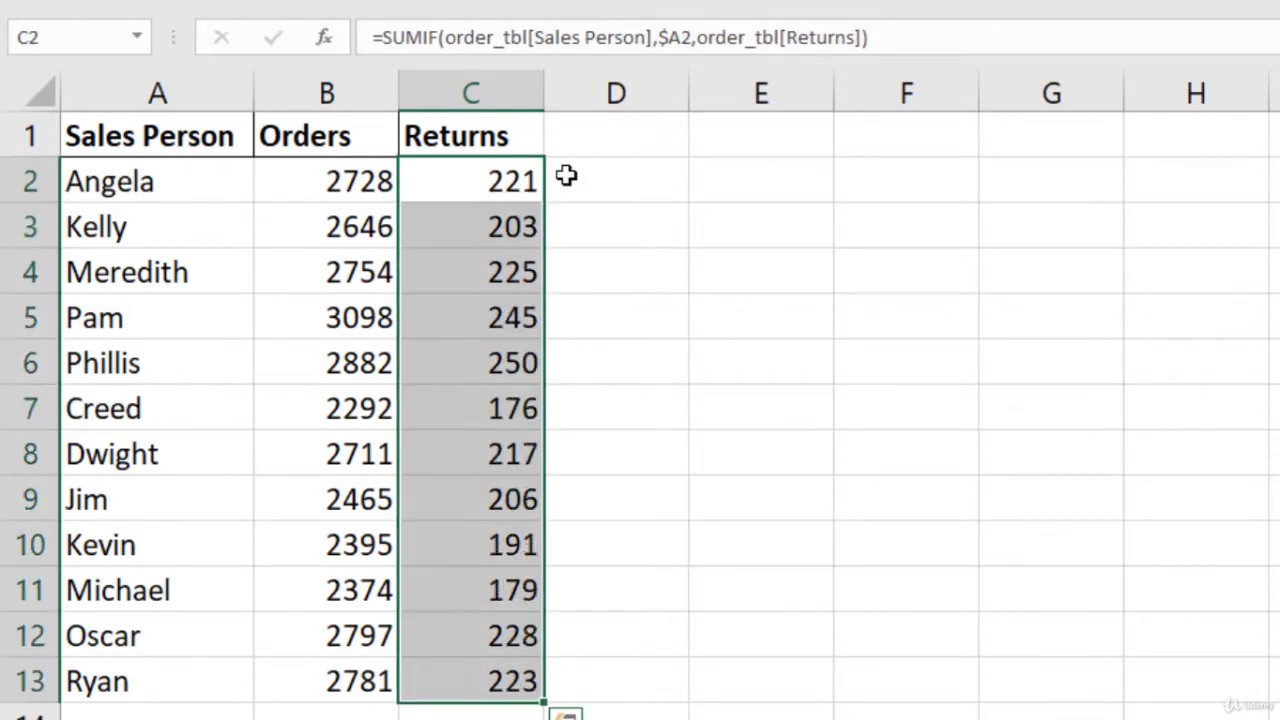
left_click(560, 183)
left_click(511, 188)
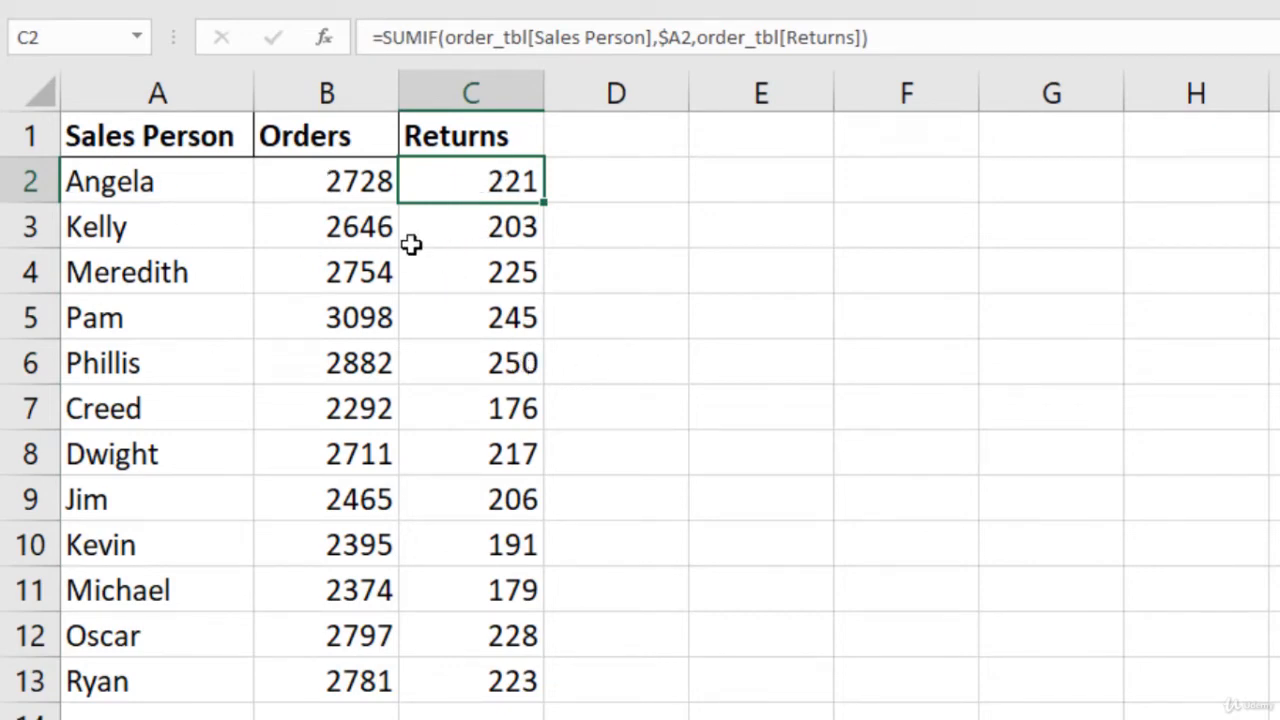
left_click_drag(157, 131, 323, 686)
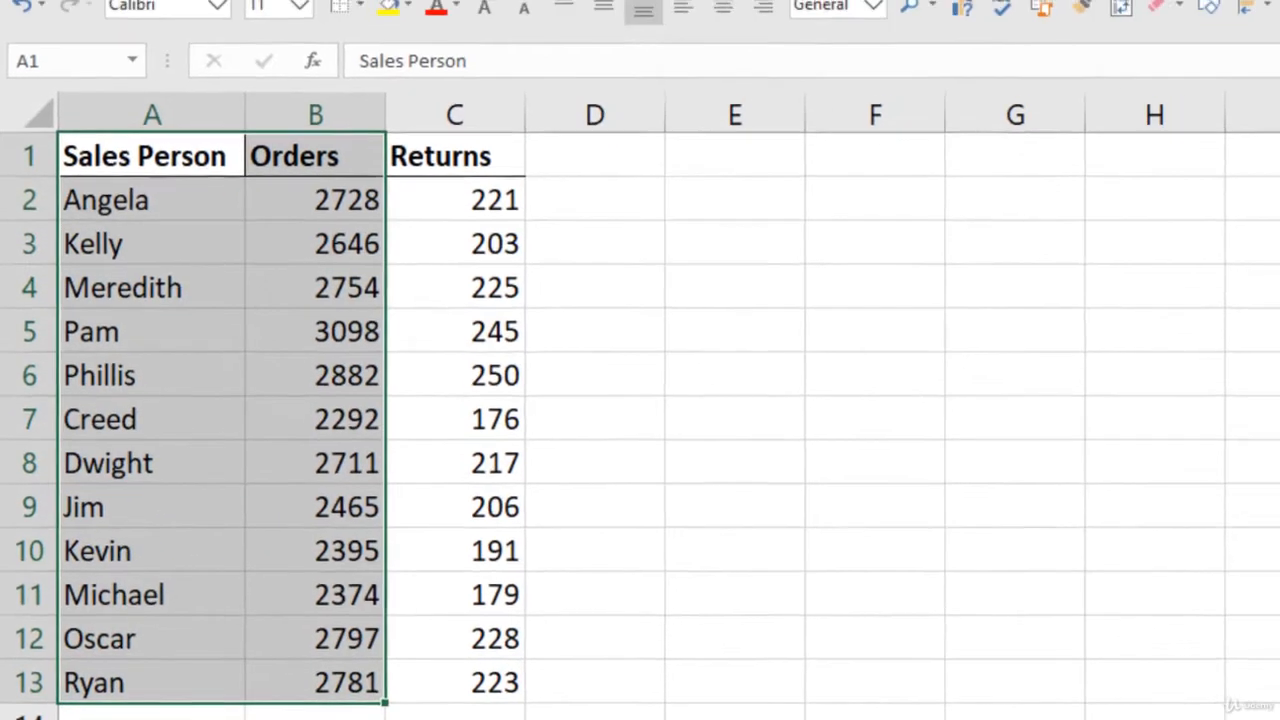
Step: Insert a clustered column chart of the Orders data, resized and placed beside the table
left_click(166, 8)
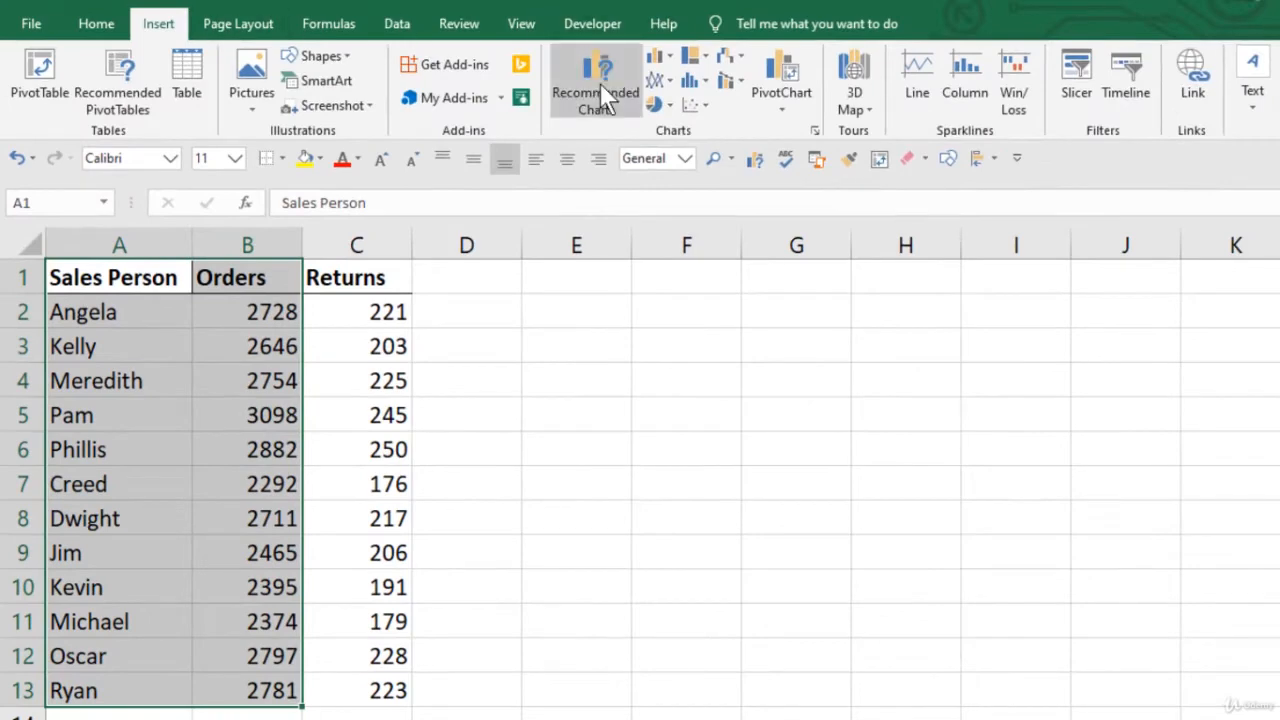
left_click(601, 84)
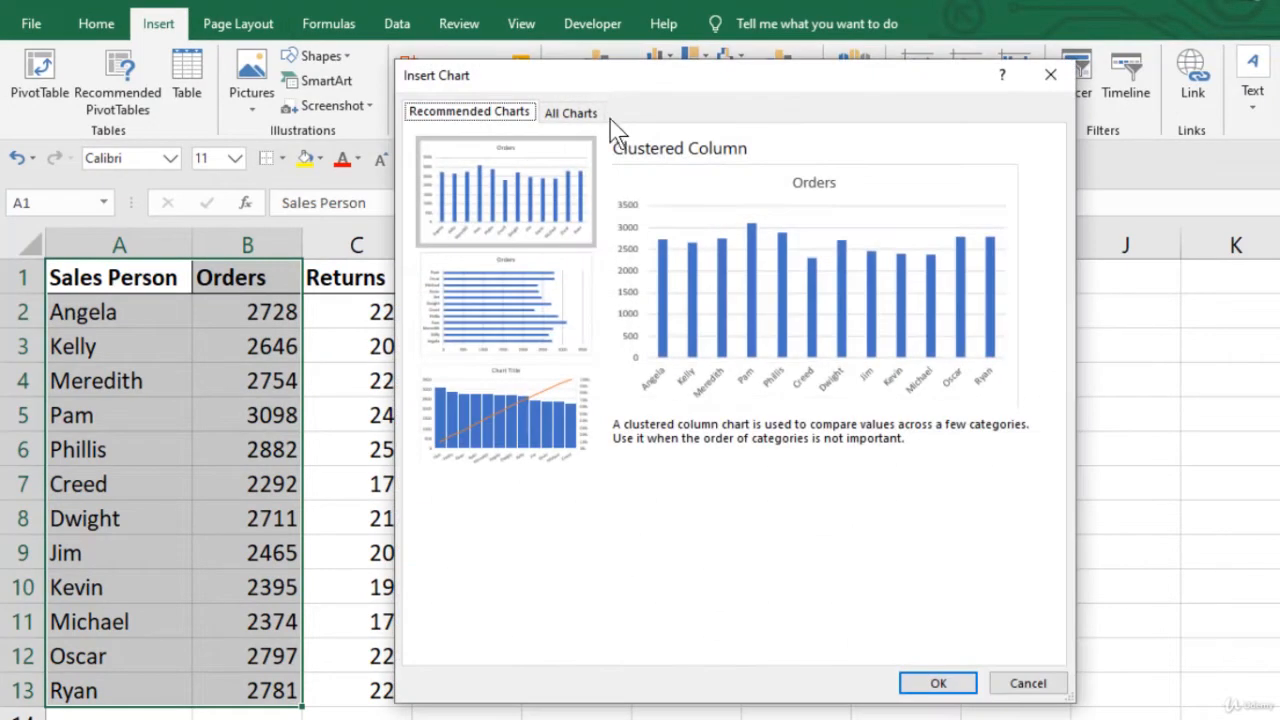
left_click(1050, 76)
left_click(662, 55)
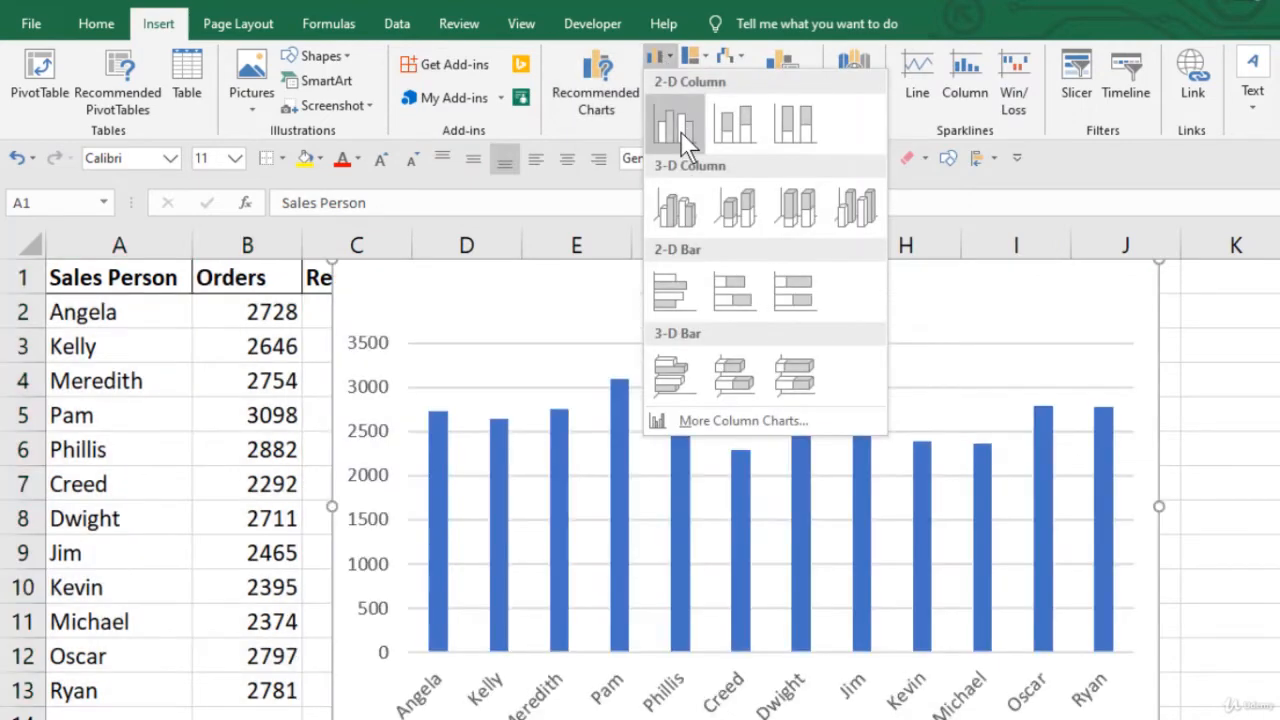
left_click(684, 140)
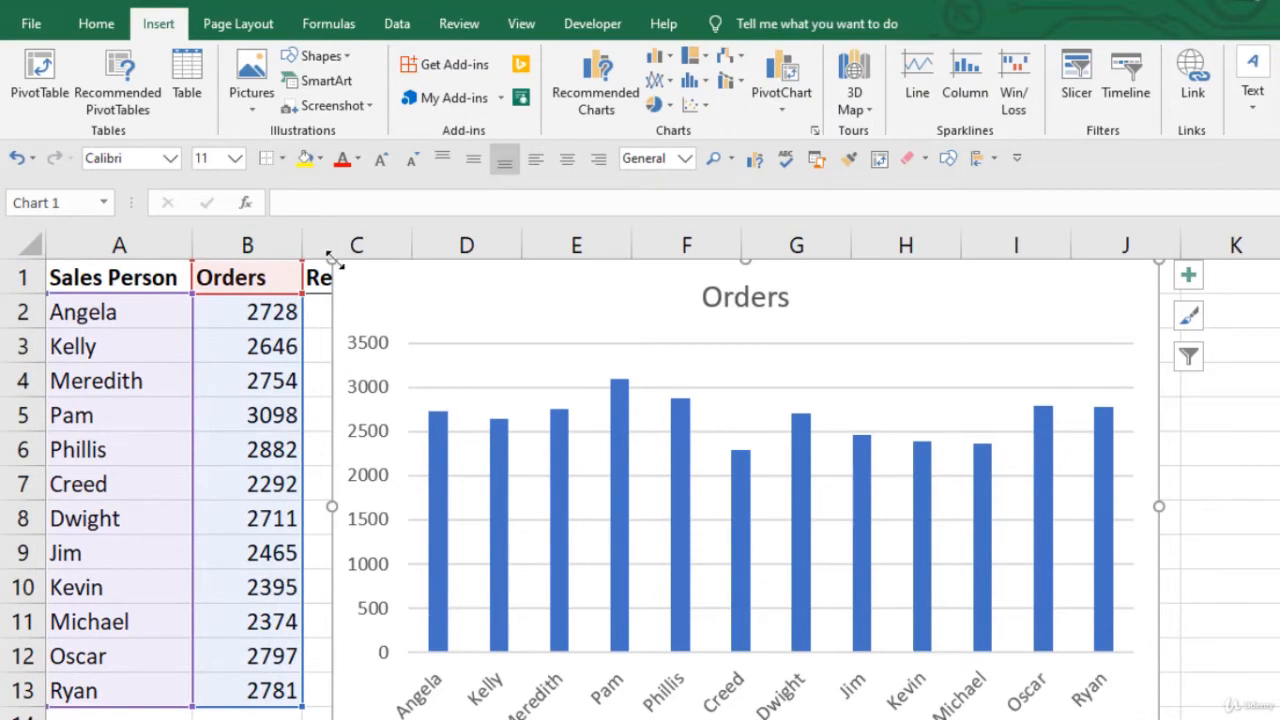
left_click_drag(333, 258, 431, 320)
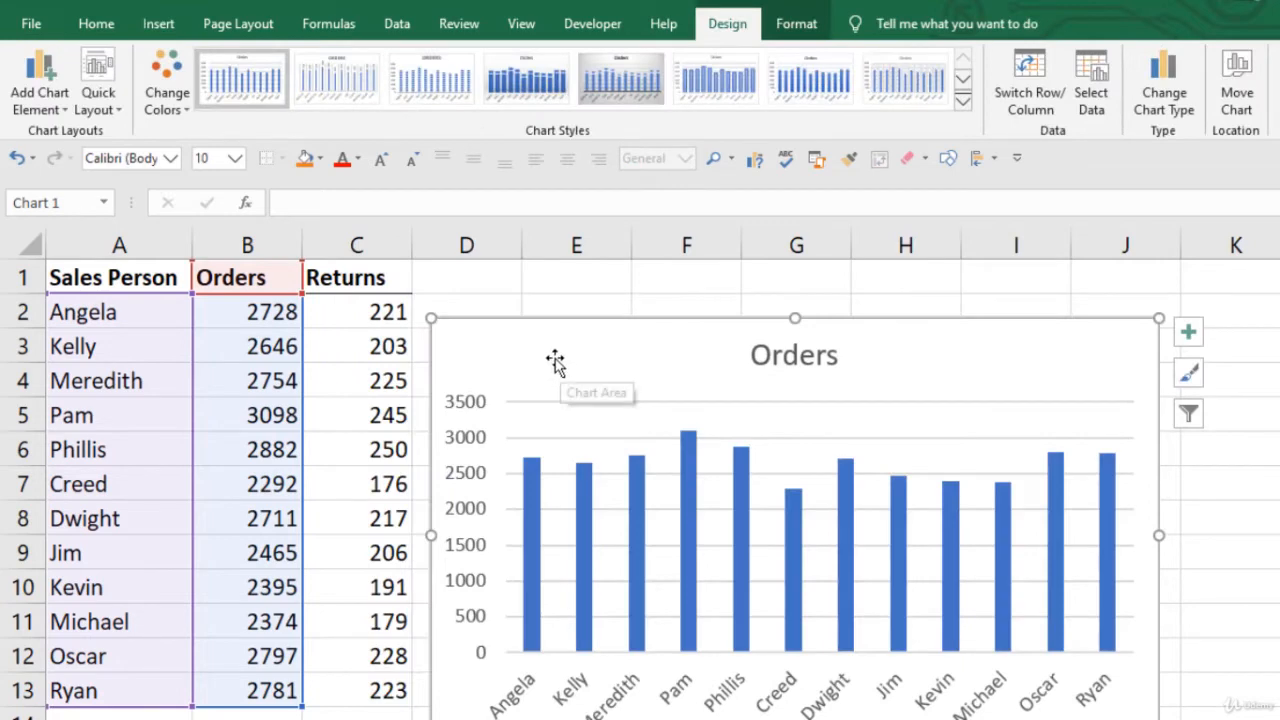
left_click_drag(555, 362, 582, 323)
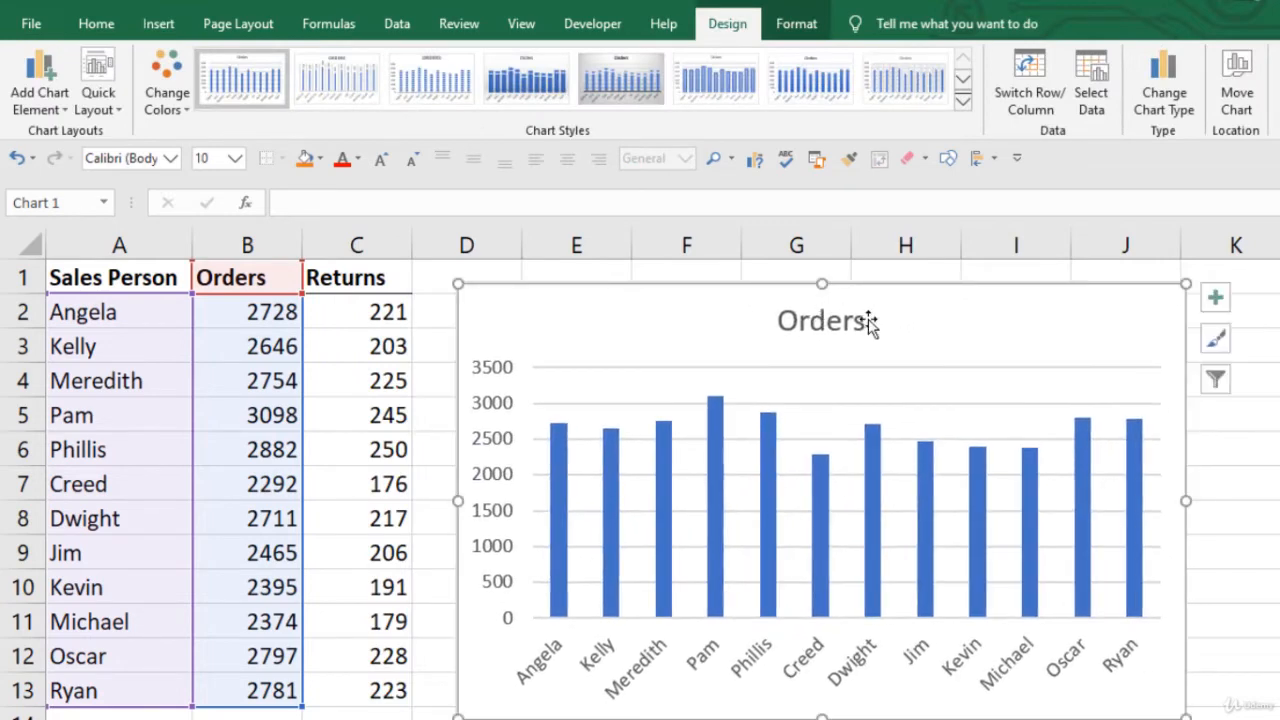
Step: Retitle the chart 'Orders & Returns'
double_click(820, 332)
double_click(820, 326)
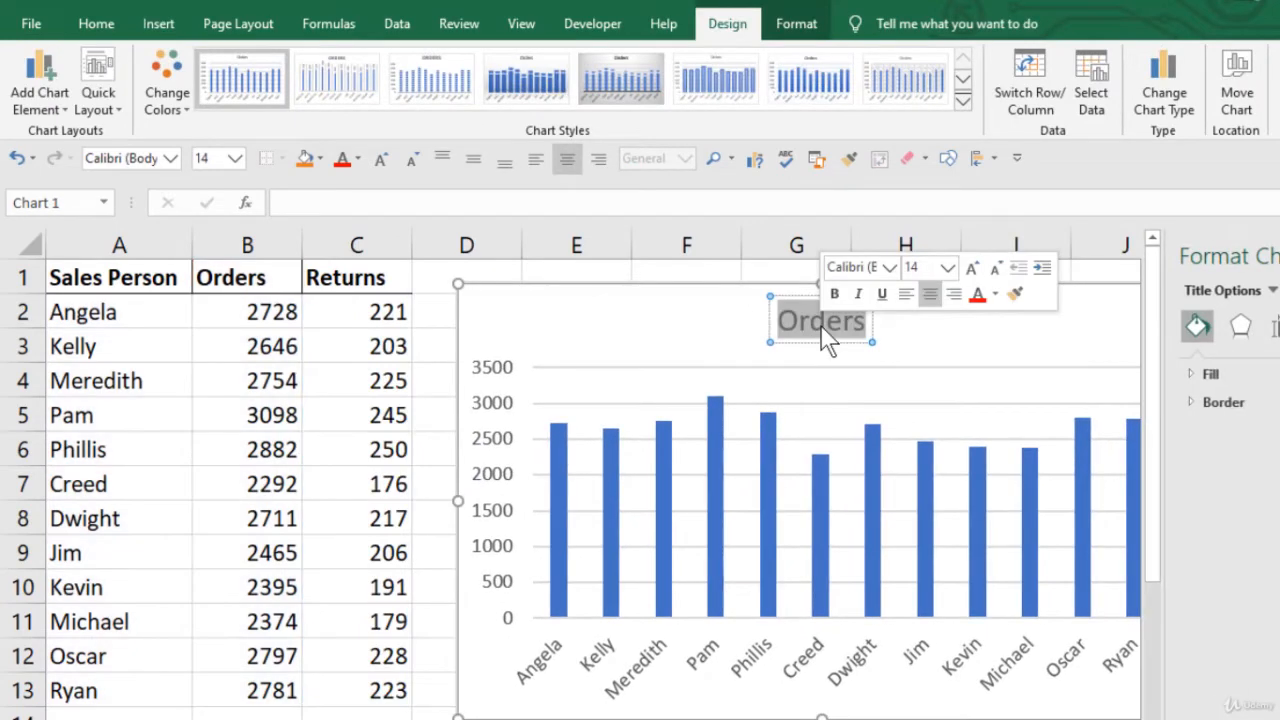
type("Orders & ret")
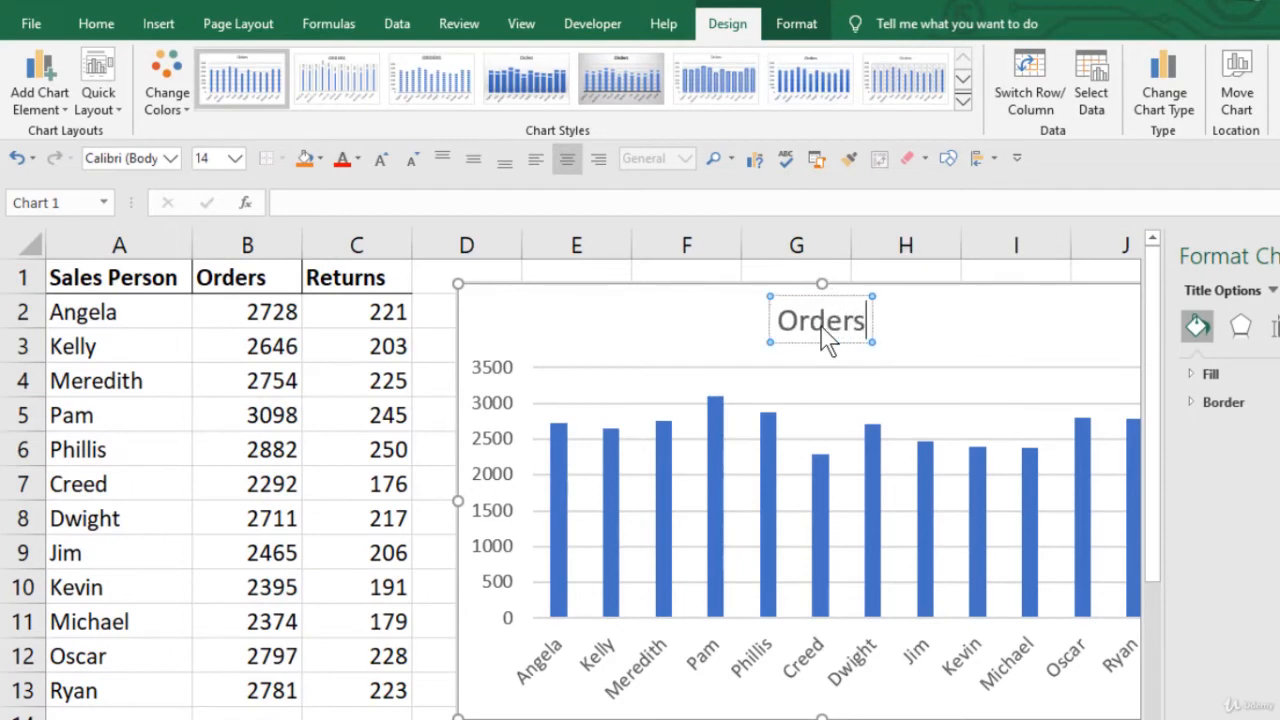
key("BackSpace")
key("BackSpace")
key("BackSpace")
type("Returns")
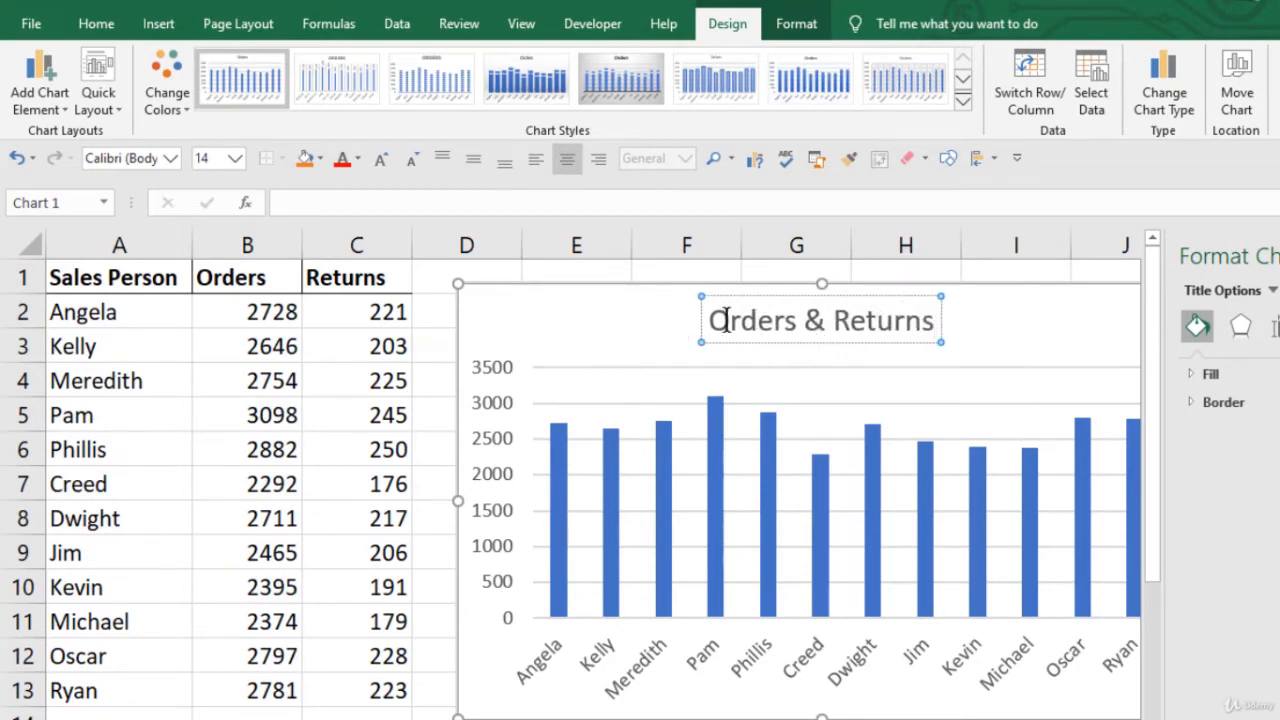
left_click(676, 320)
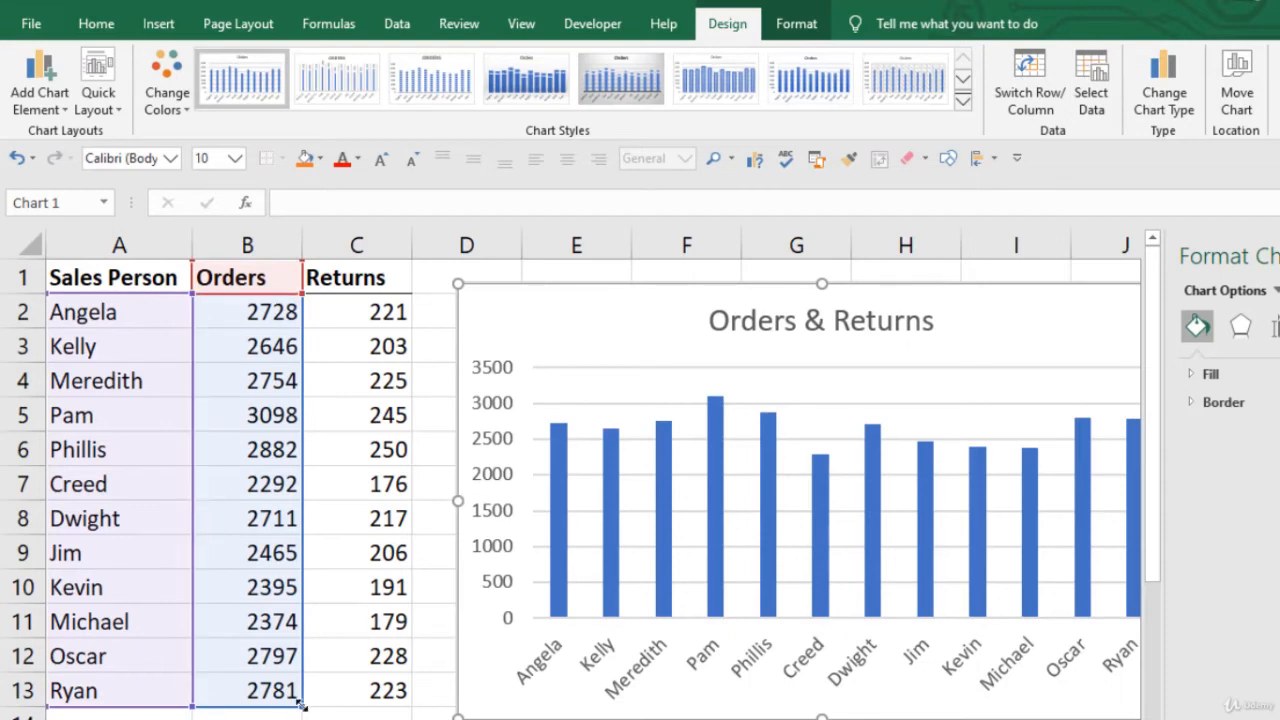
Step: Add the Returns column to the chart range and make it a combo chart with Returns on the secondary axis
left_click_drag(350, 695, 406, 687)
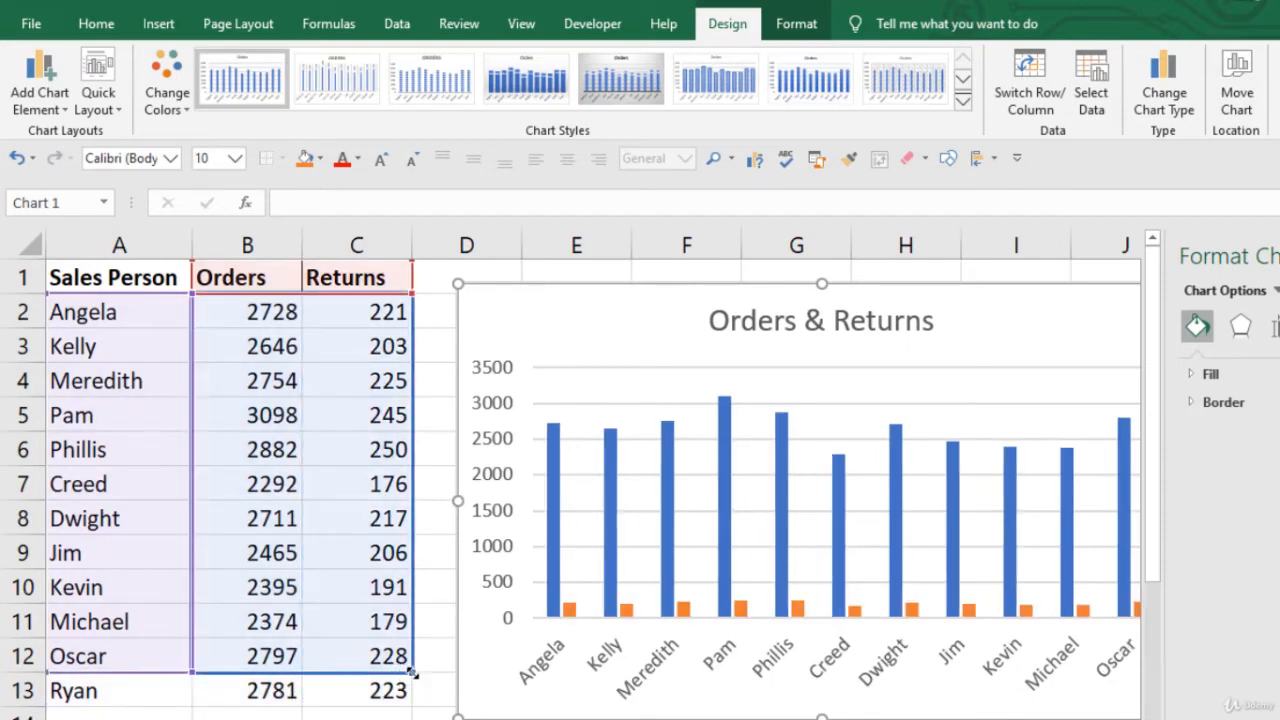
left_click_drag(410, 675, 410, 703)
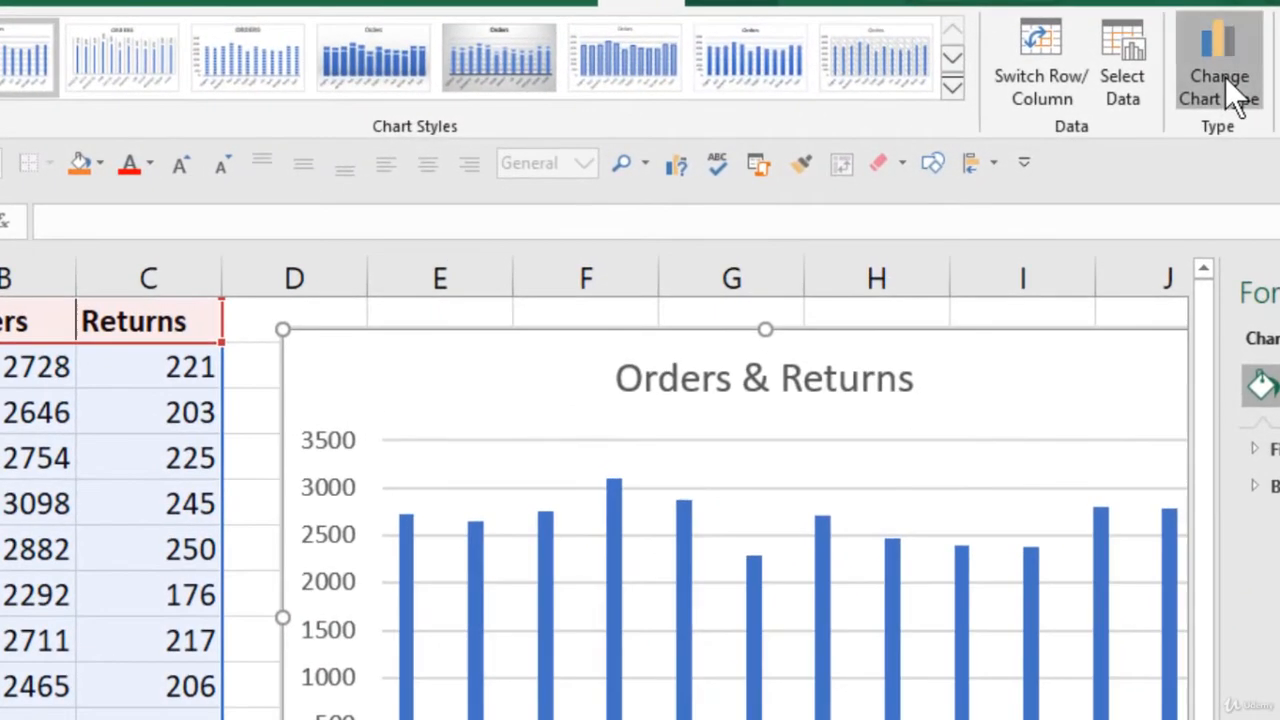
left_click(1176, 106)
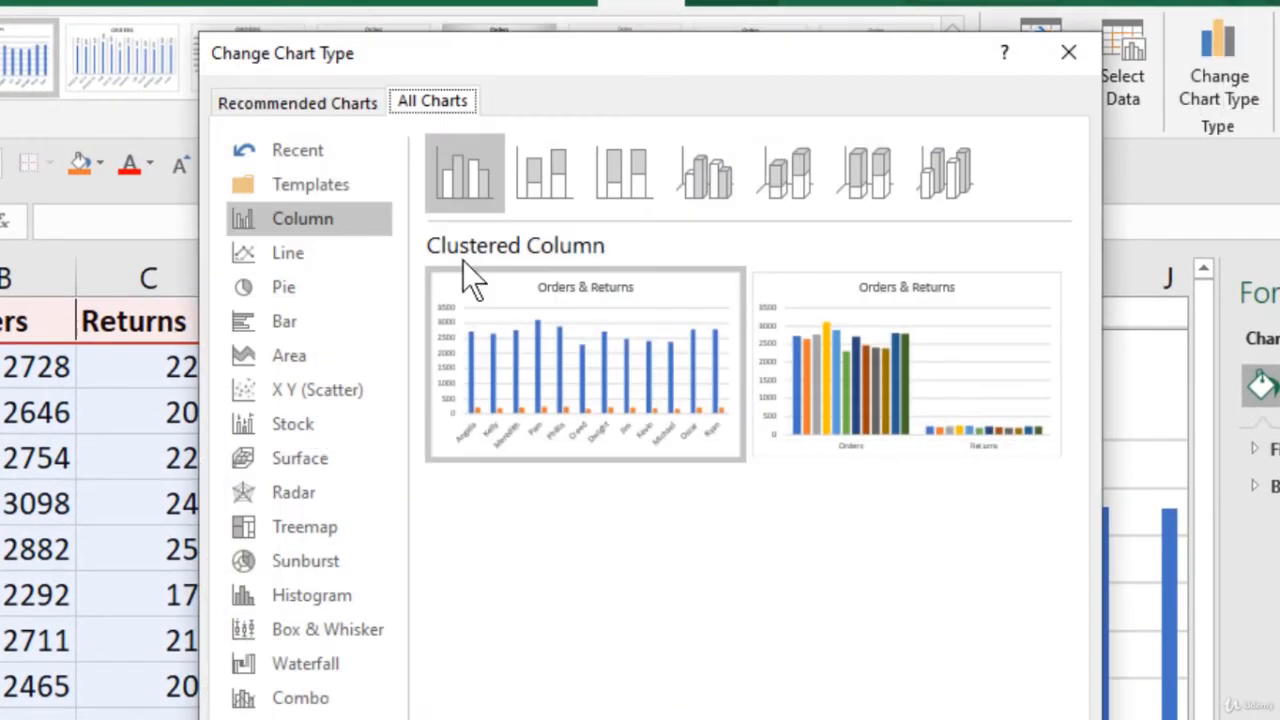
left_click(552, 162)
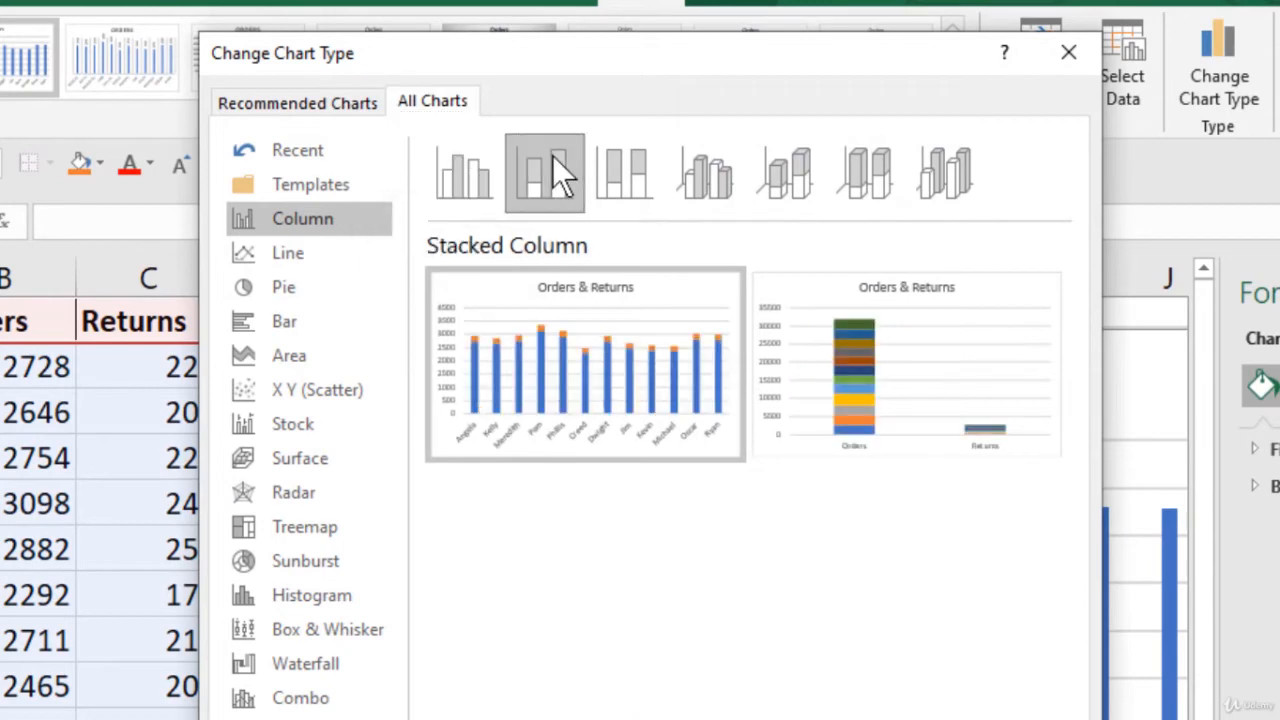
mouse_move(574, 325)
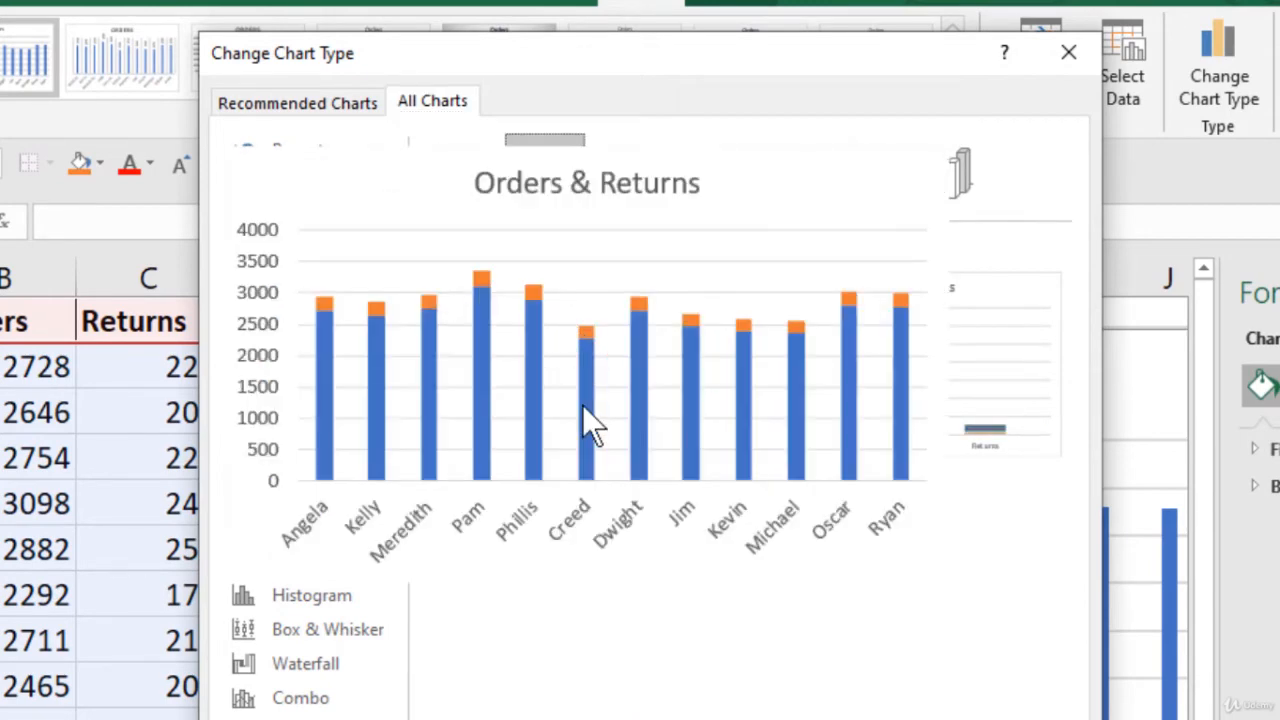
left_click(320, 700)
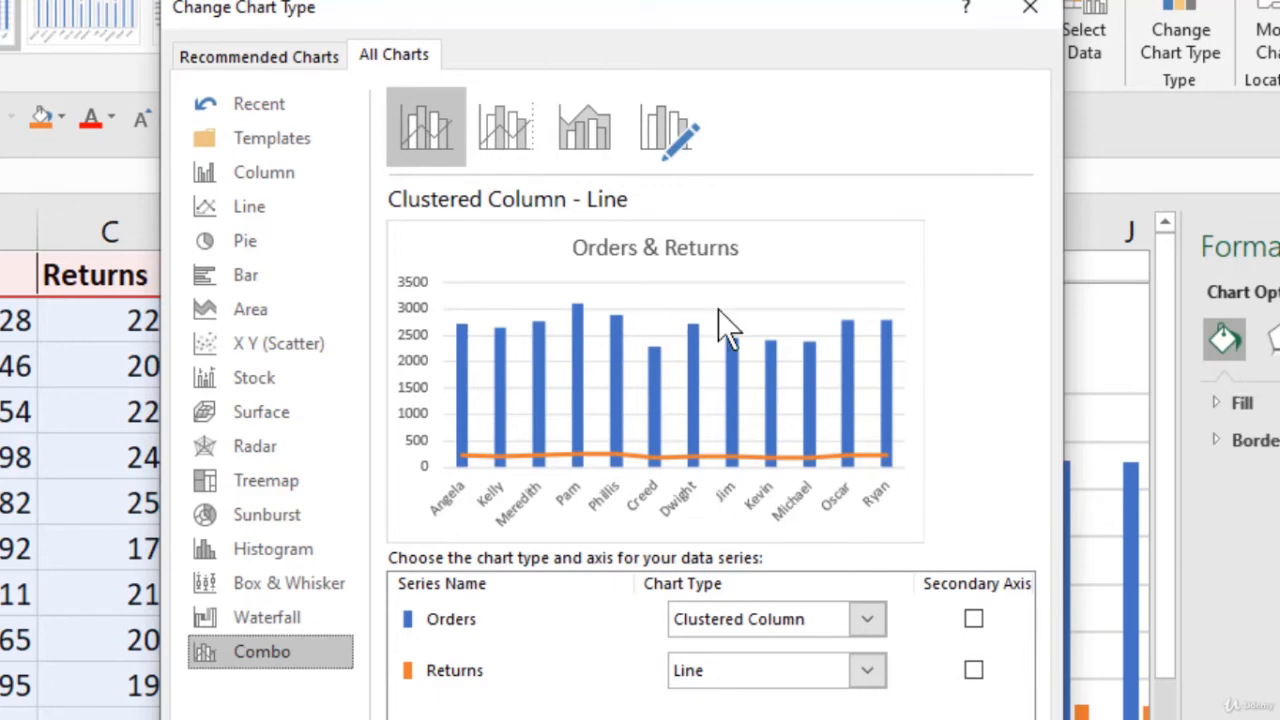
left_click(975, 672)
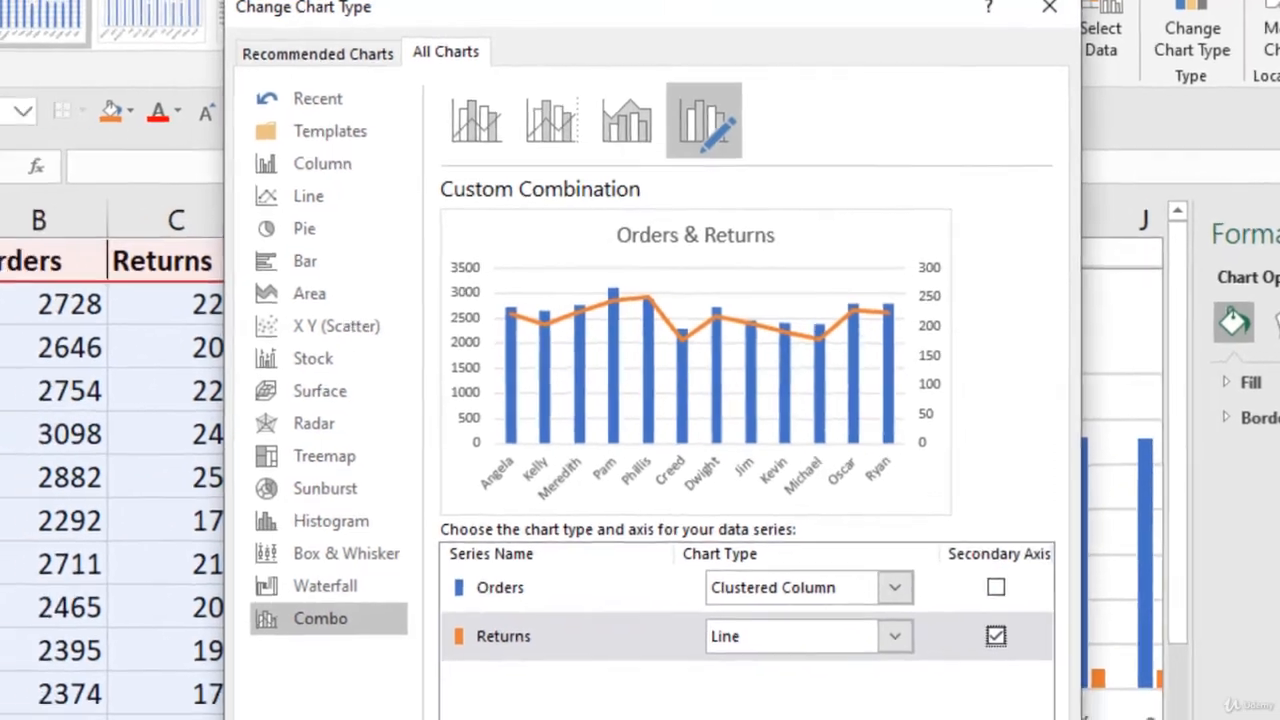
left_click(1000, 659)
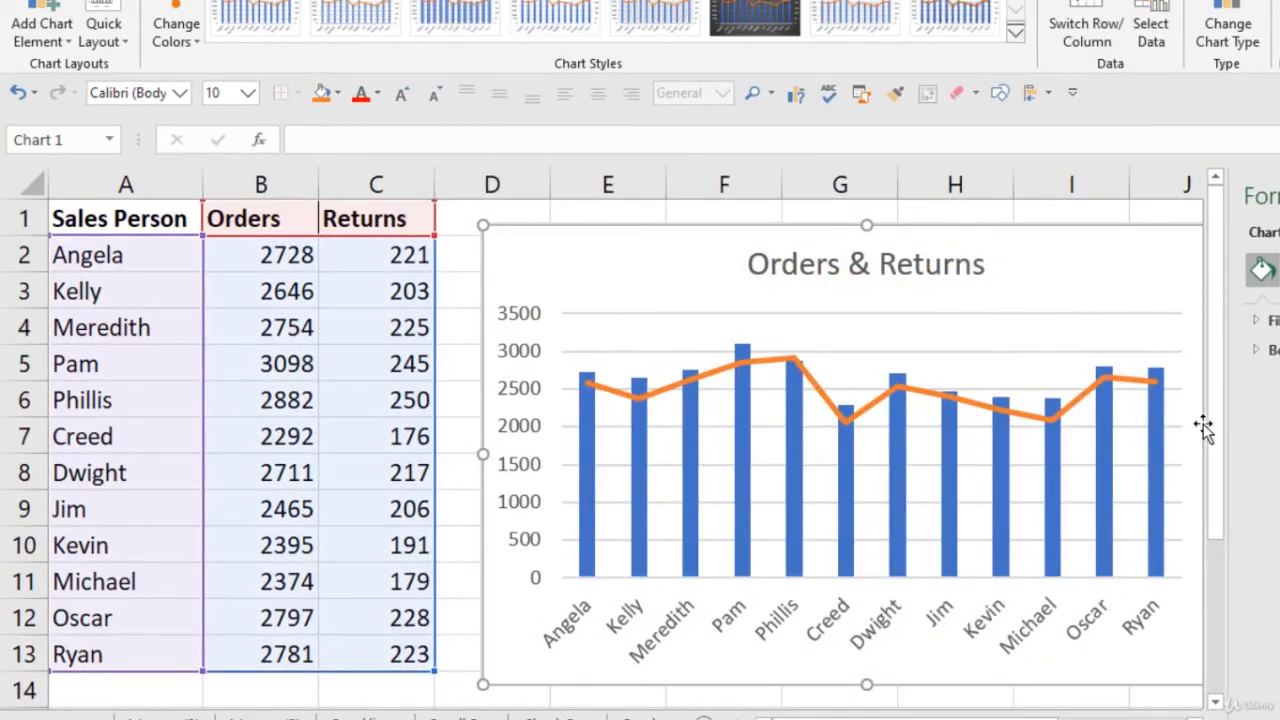
Step: Custom-sort A1:C13 by Orders, cell values, smallest to largest
left_click(454, 254)
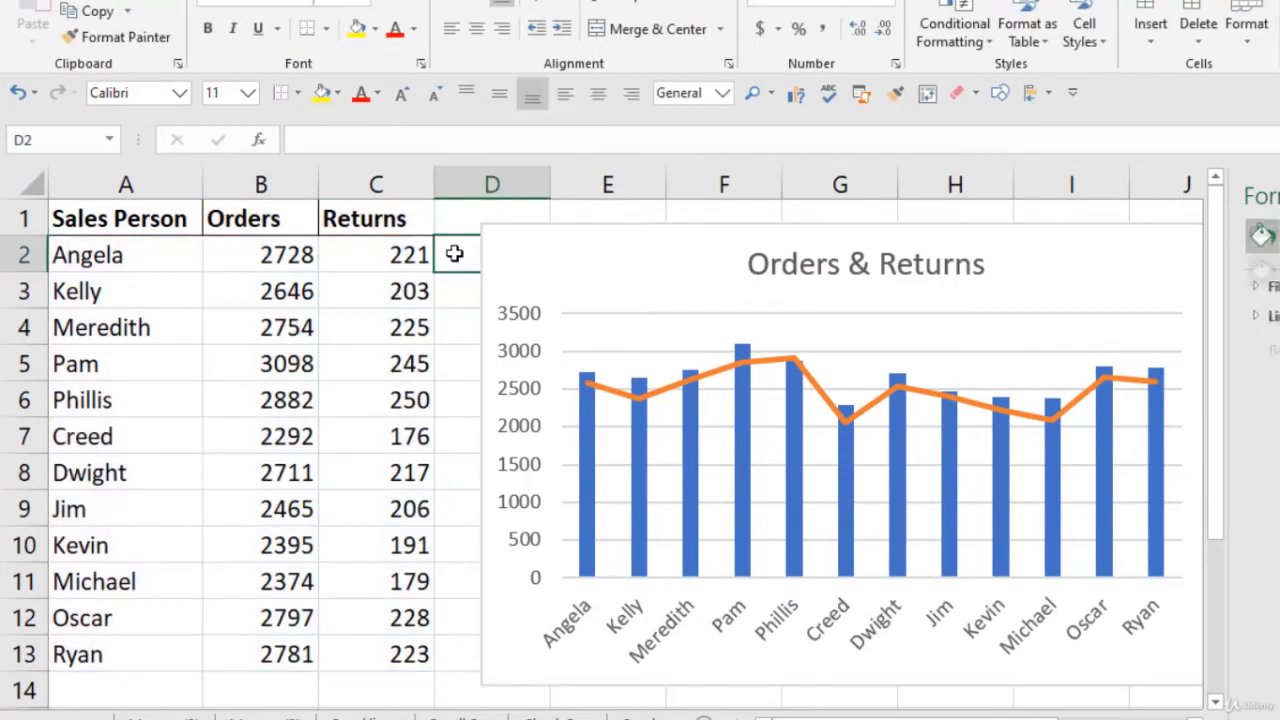
left_click_drag(90, 228, 398, 630)
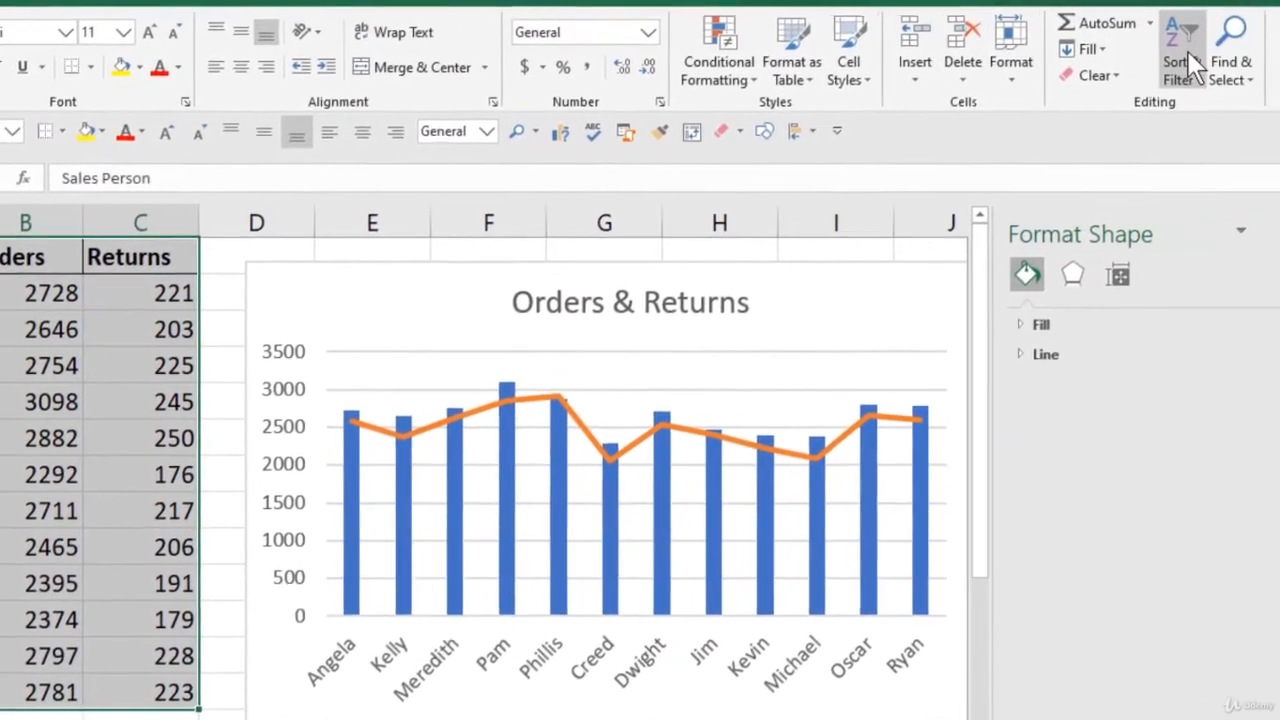
left_click(1154, 55)
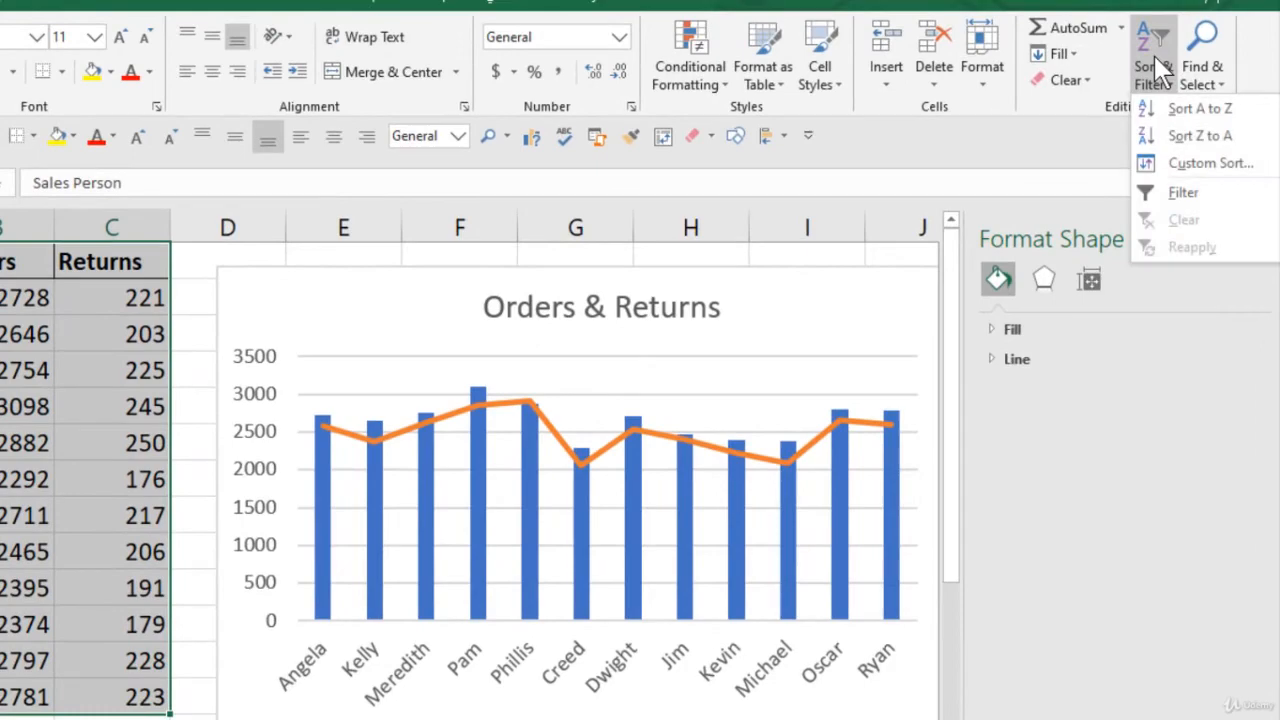
left_click(1186, 164)
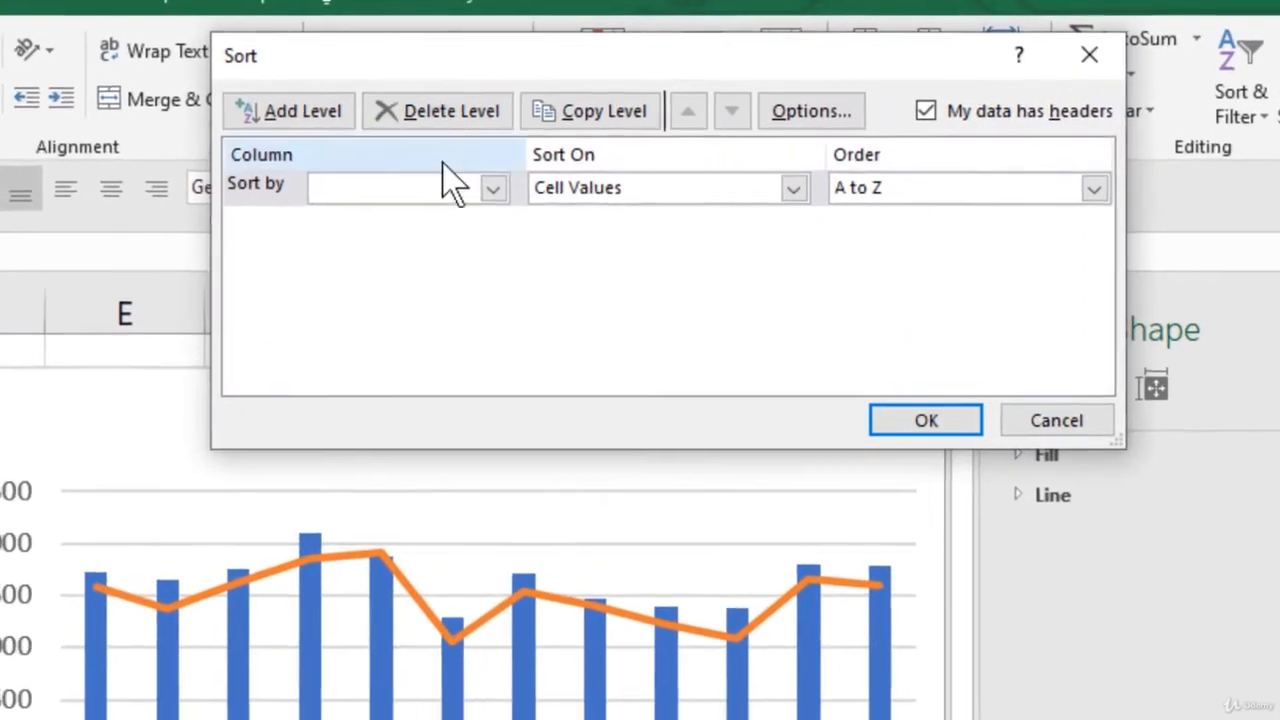
left_click(549, 163)
left_click(365, 244)
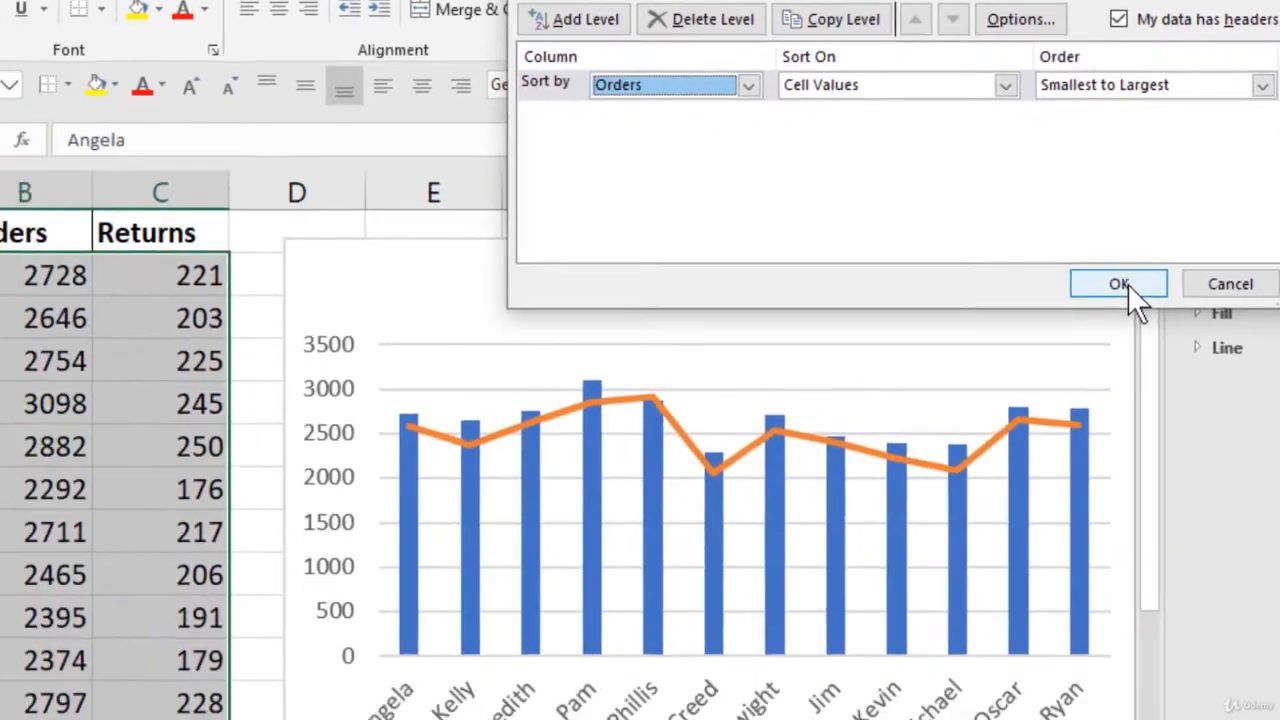
left_click(935, 432)
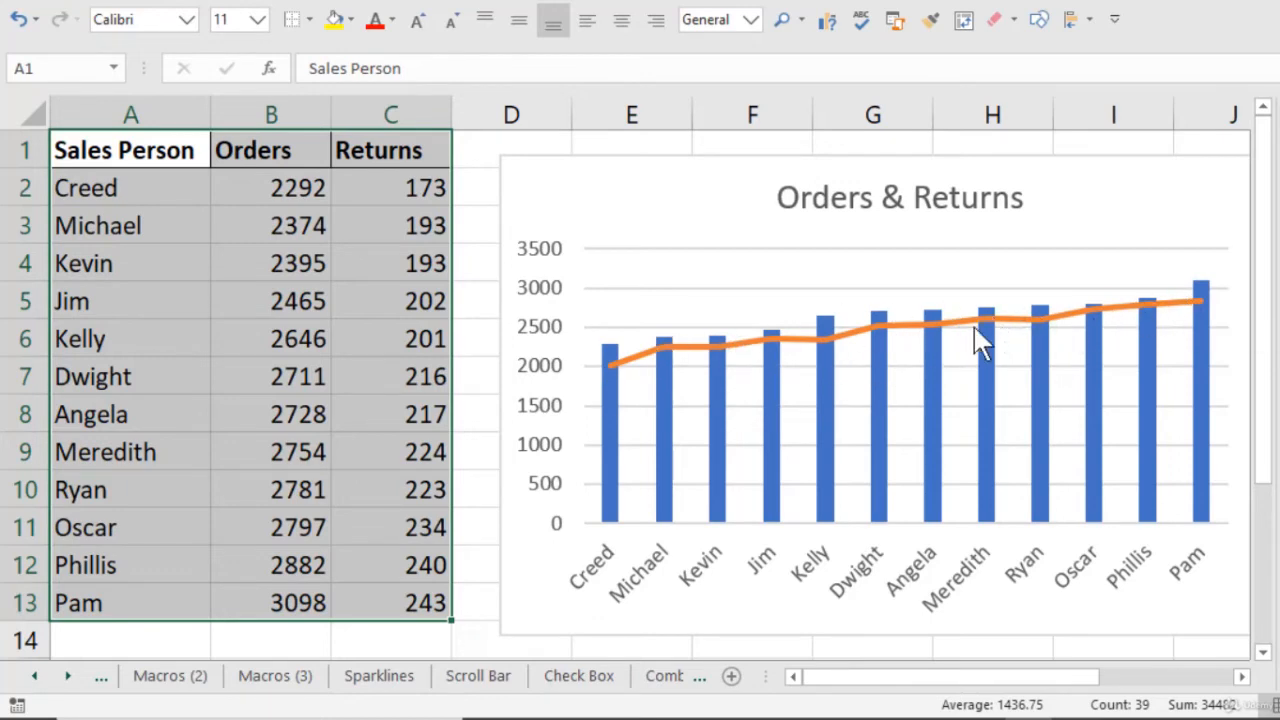
mouse_move(980, 340)
mouse_move(1185, 318)
mouse_move(697, 365)
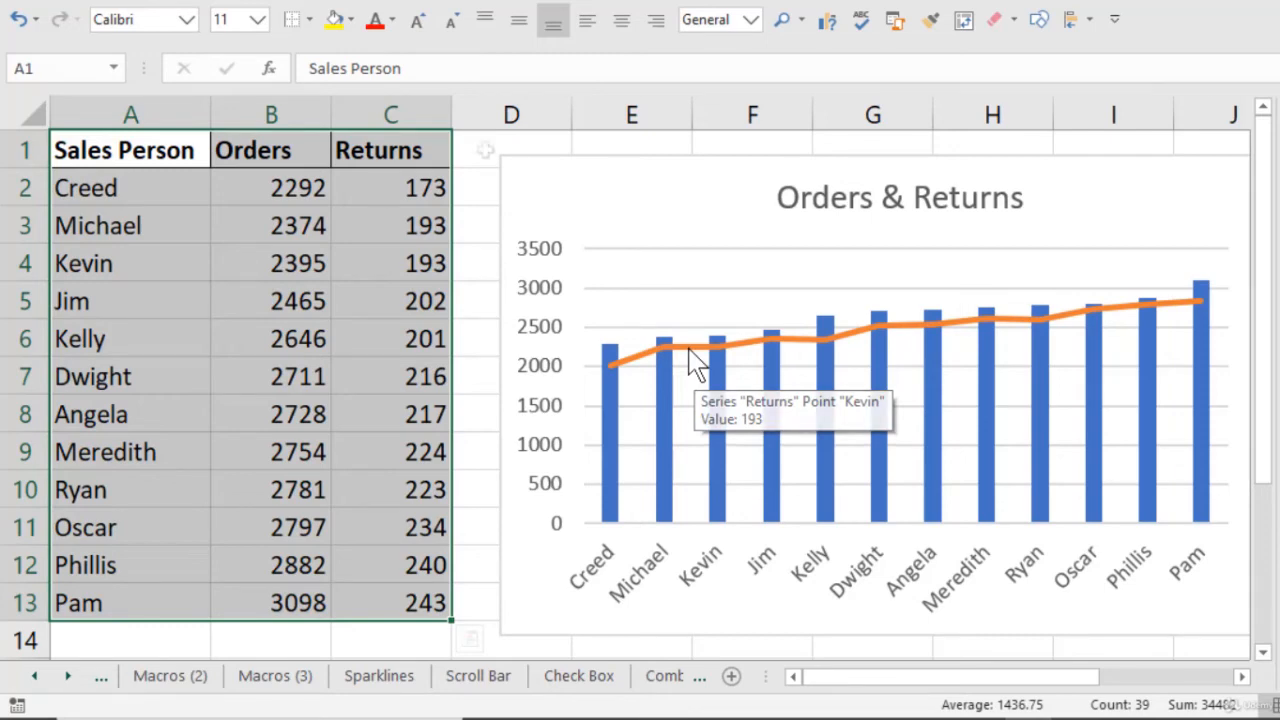
left_click_drag(486, 146, 456, 412)
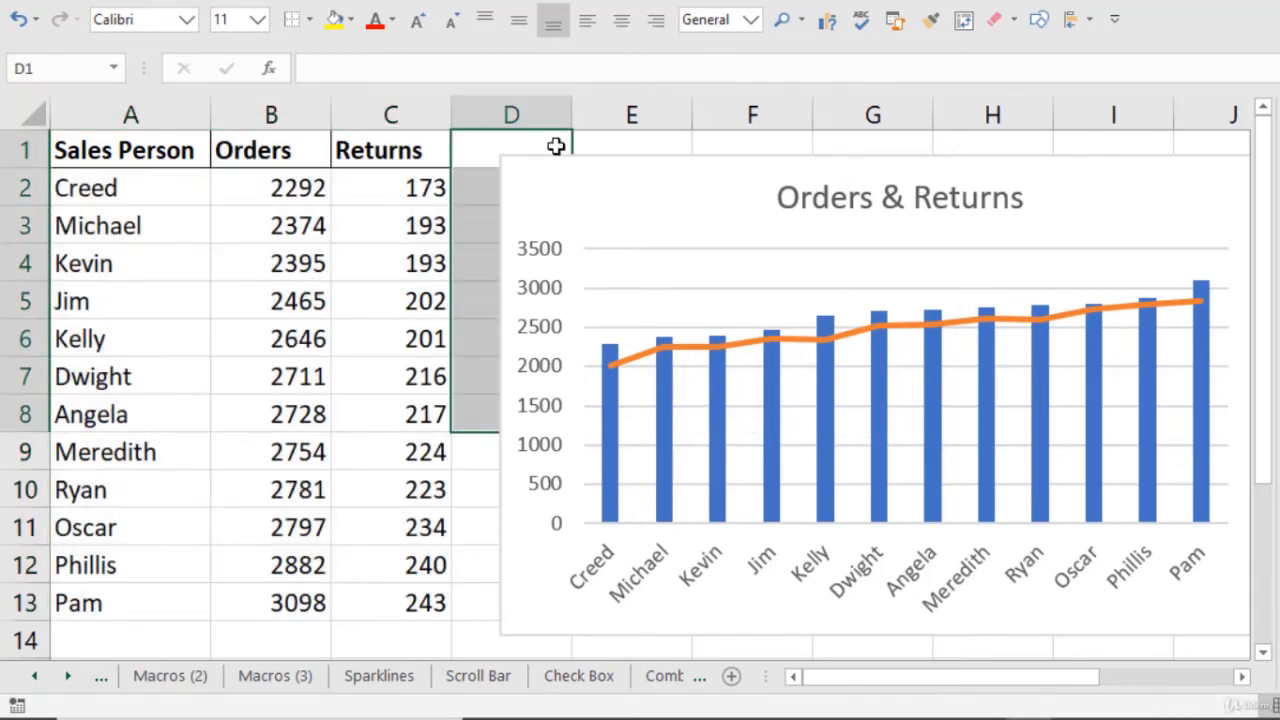
left_click_drag(603, 145, 600, 300)
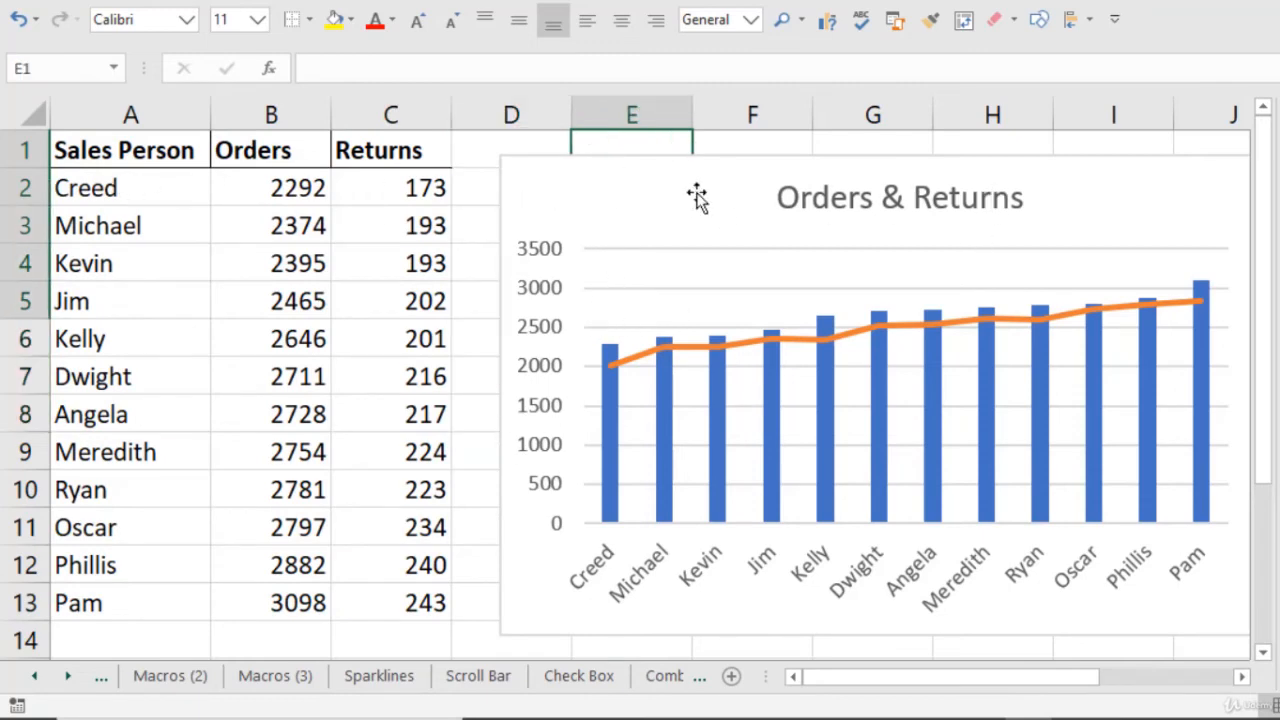
left_click(605, 195)
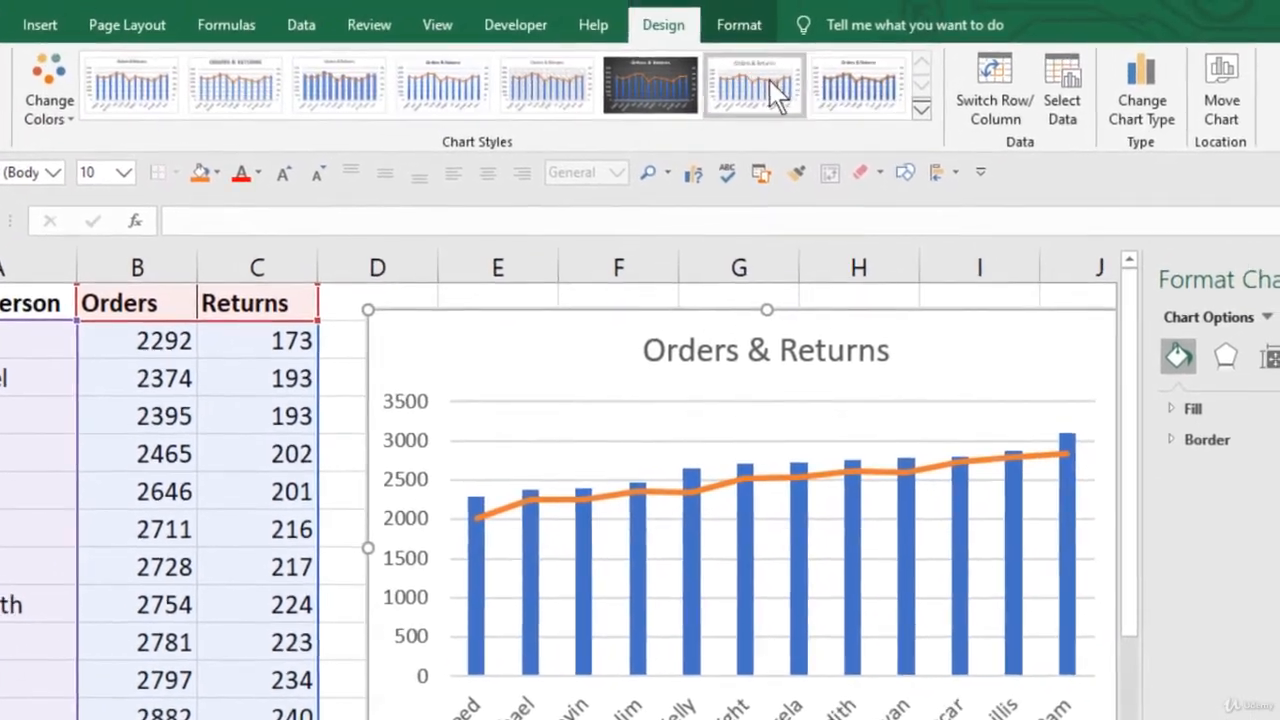
Step: In the combo chart types, preview Returns as a filled area and Orders as a stacked line with markers
left_click(1145, 88)
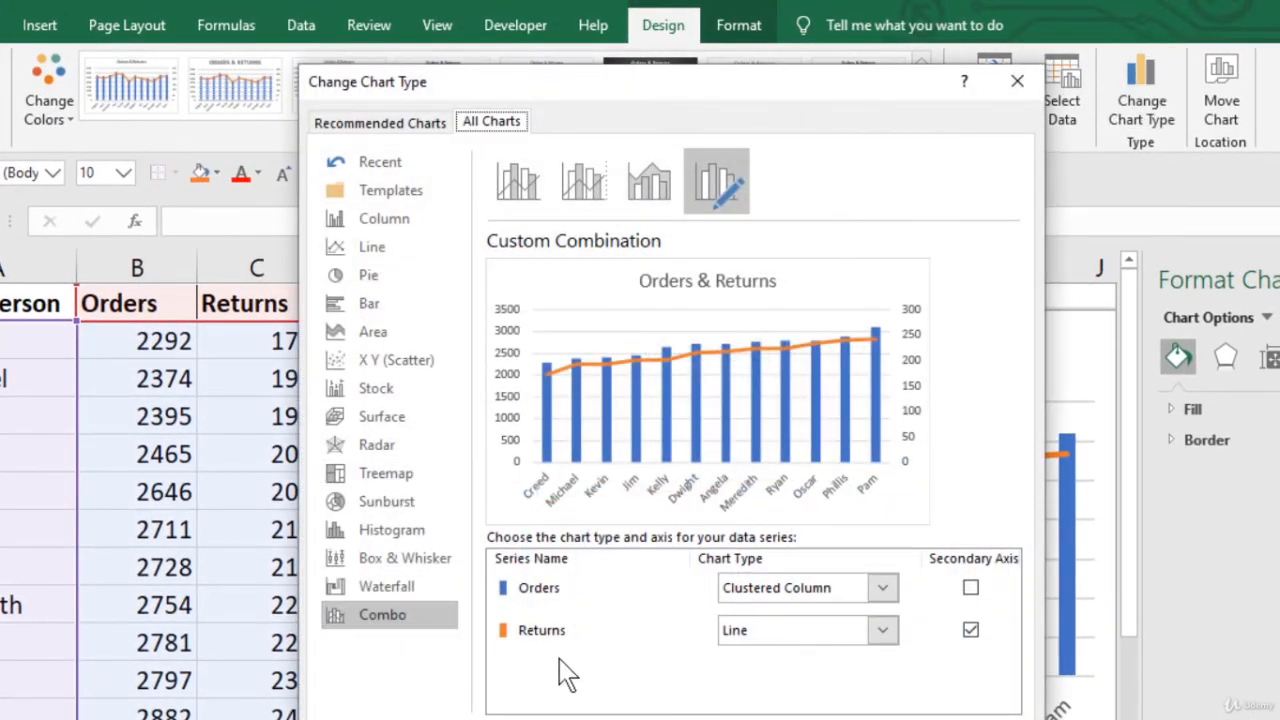
left_click(875, 631)
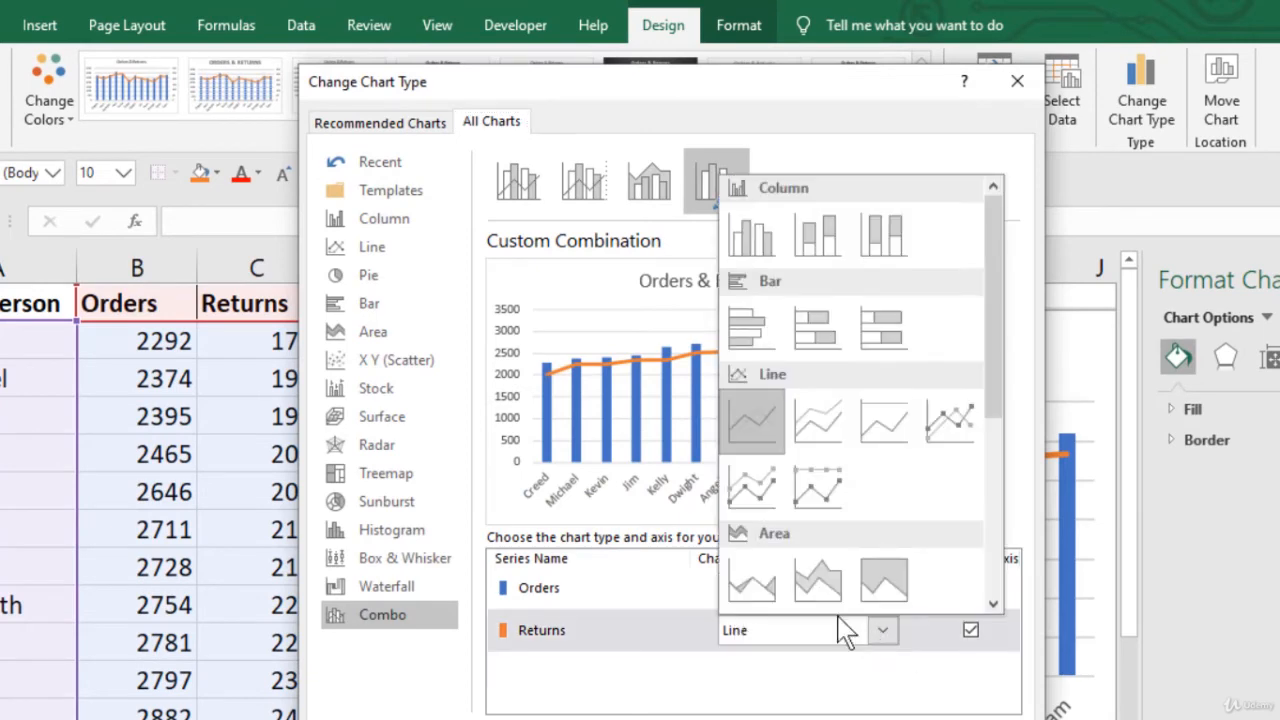
left_click(752, 580)
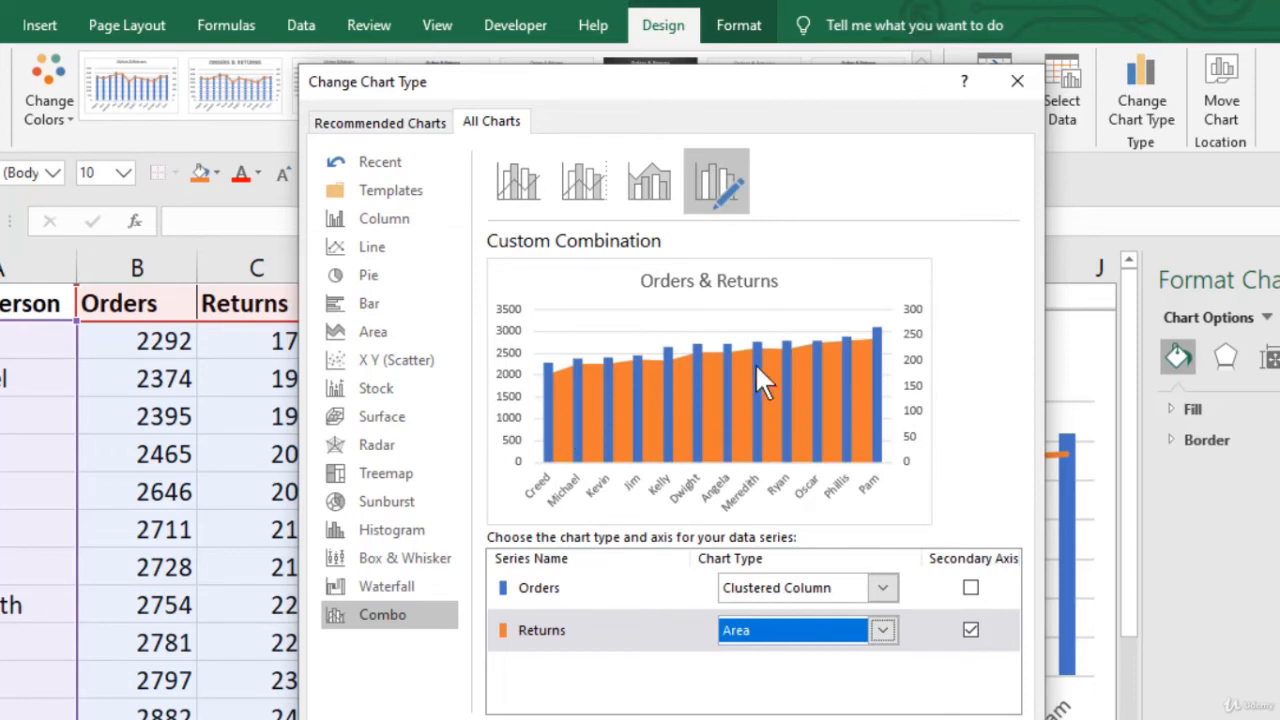
left_click(882, 588)
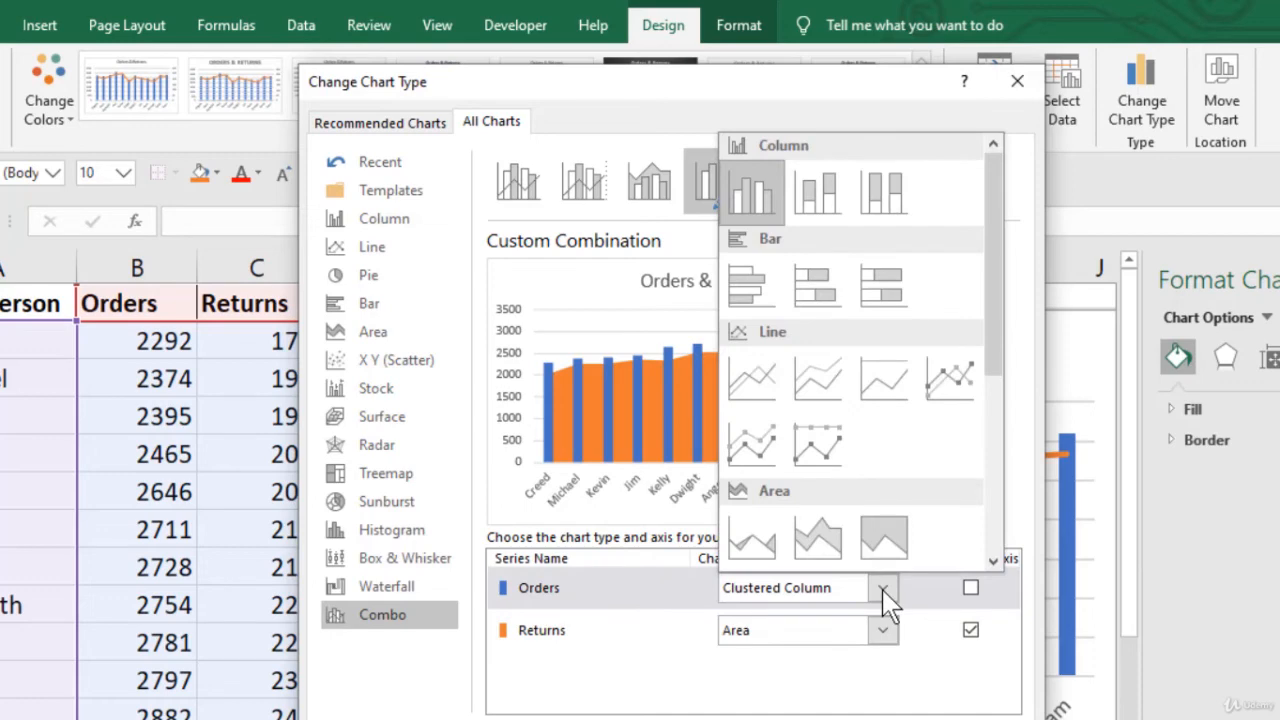
left_click(752, 447)
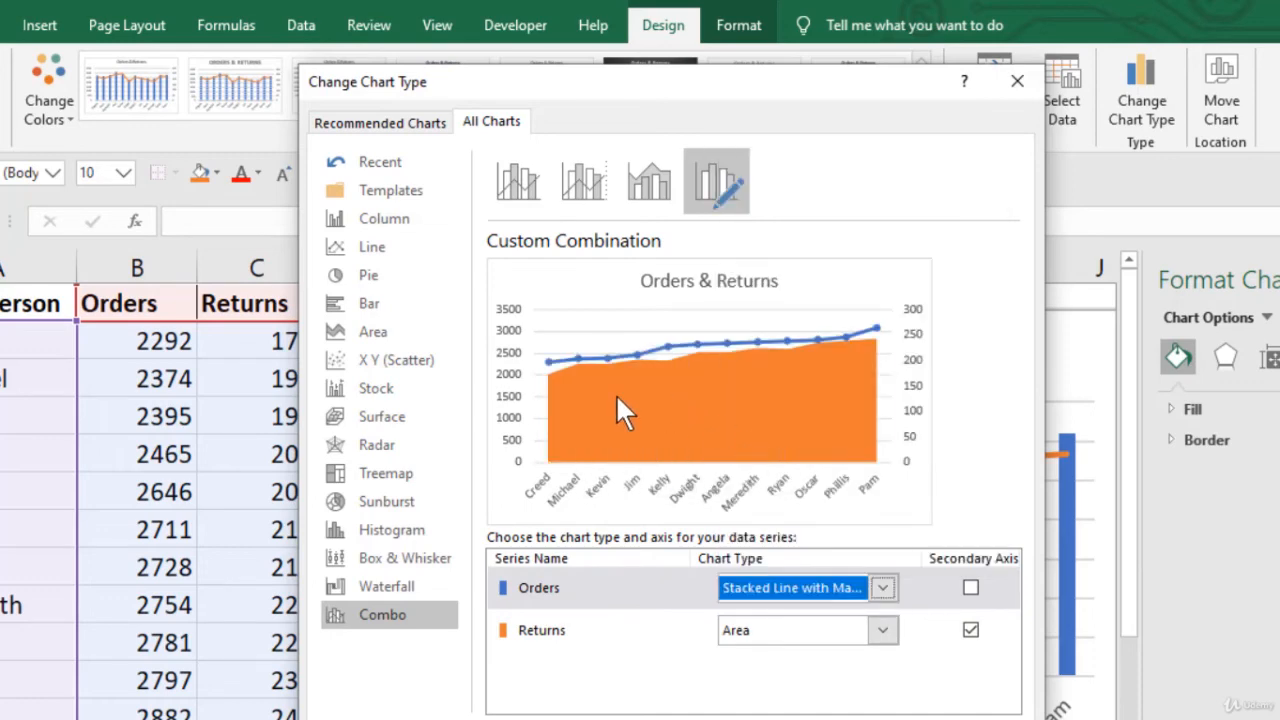
Step: Restore Orders to clustered columns and Returns to a line, then preview Orders as clustered bars
left_click(882, 588)
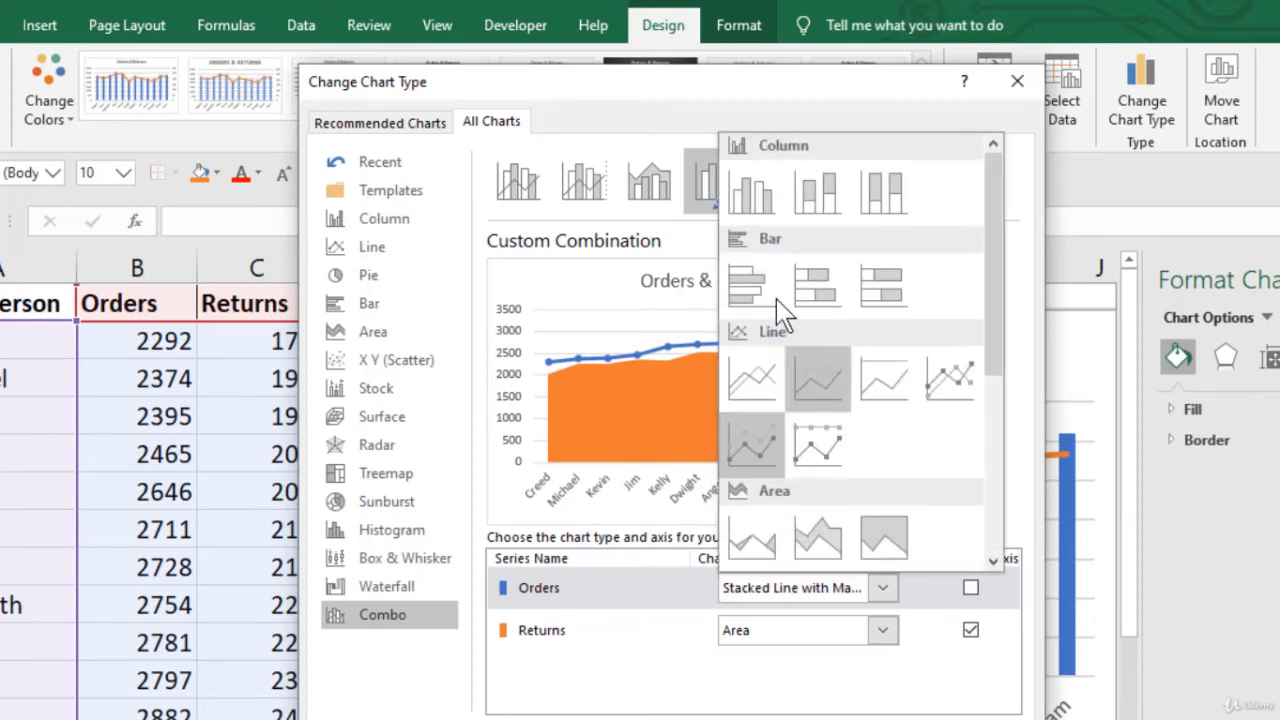
left_click(765, 220)
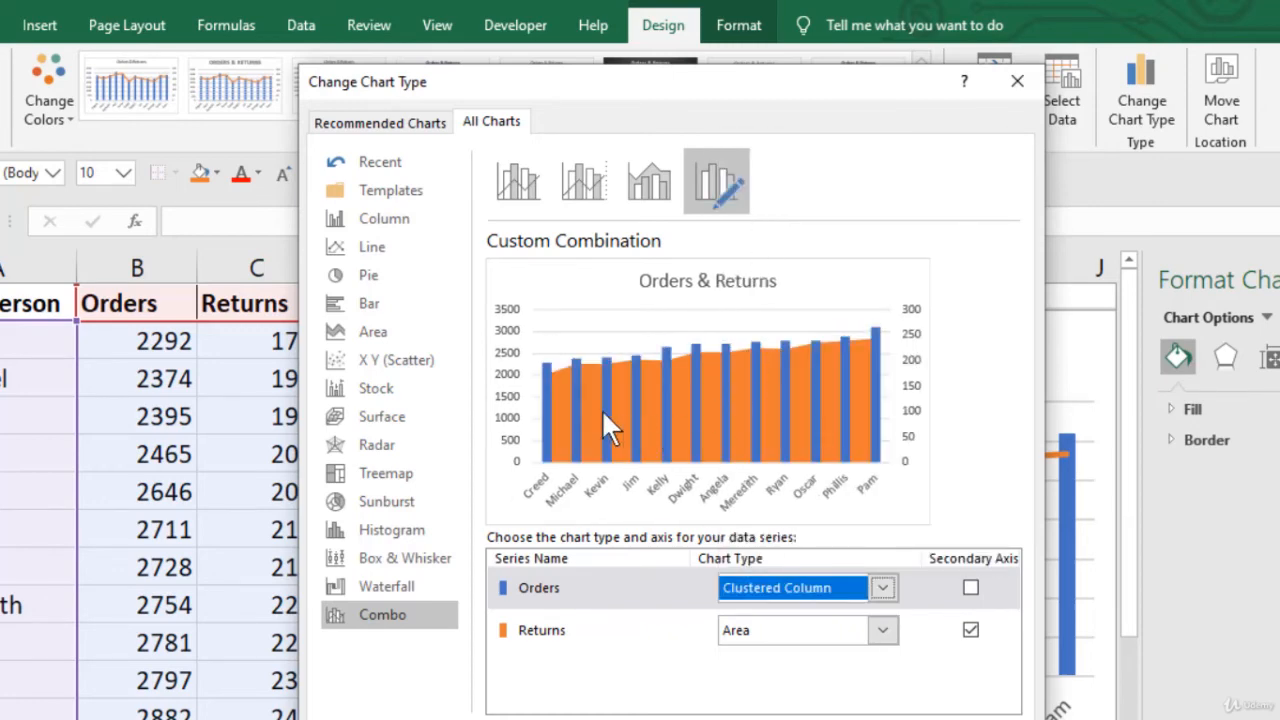
left_click(880, 630)
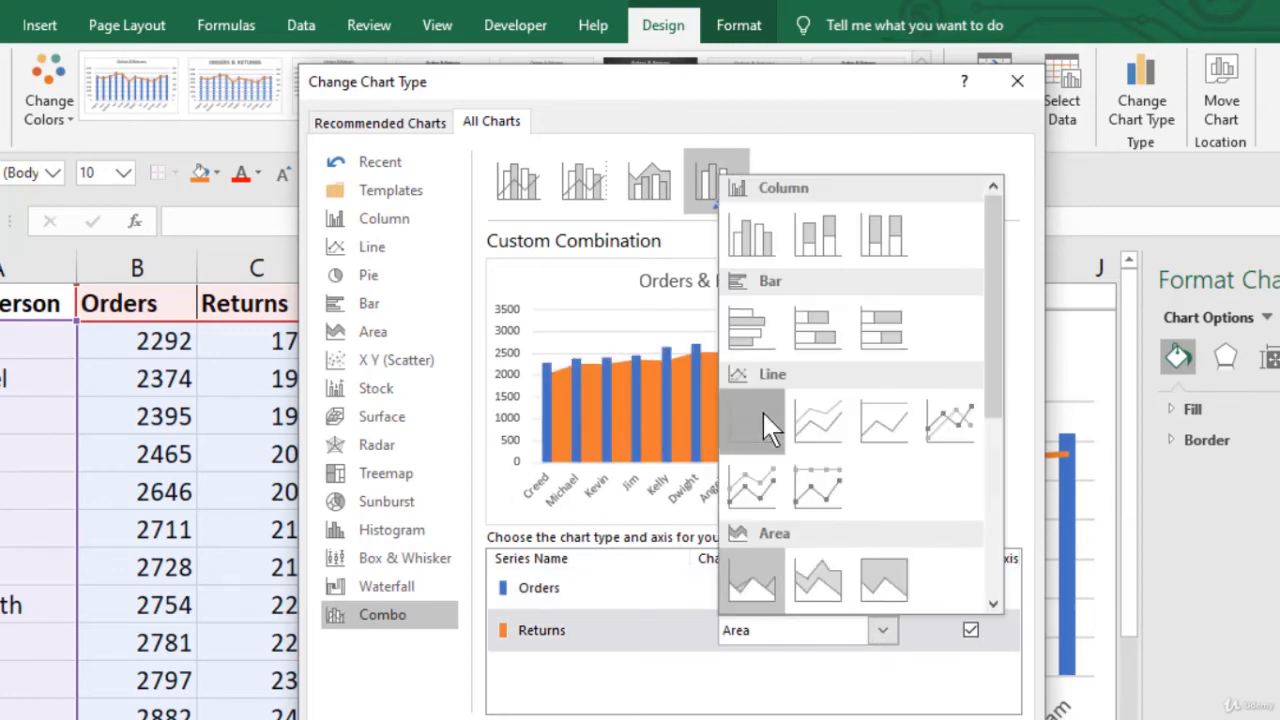
left_click(762, 410)
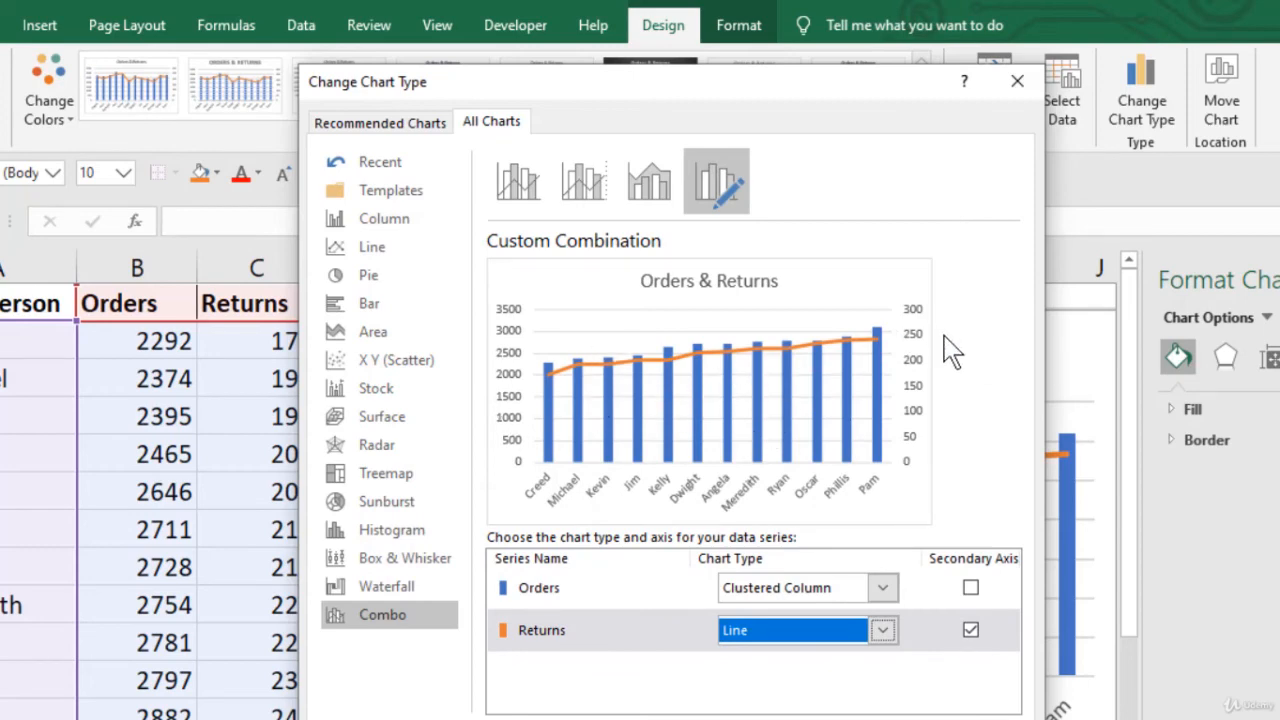
left_click(886, 589)
left_click(738, 285)
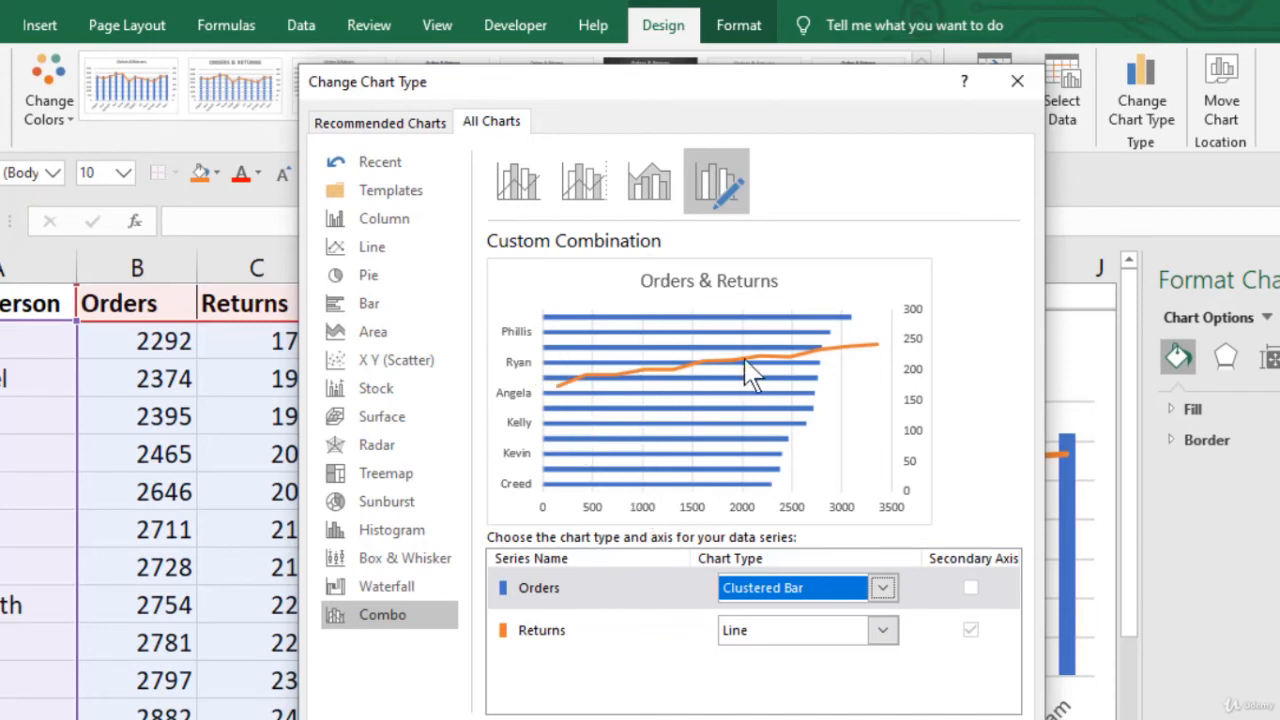
Step: Switch Orders to clustered columns, then preview Orders as a pie
left_click(882, 588)
left_click(738, 192)
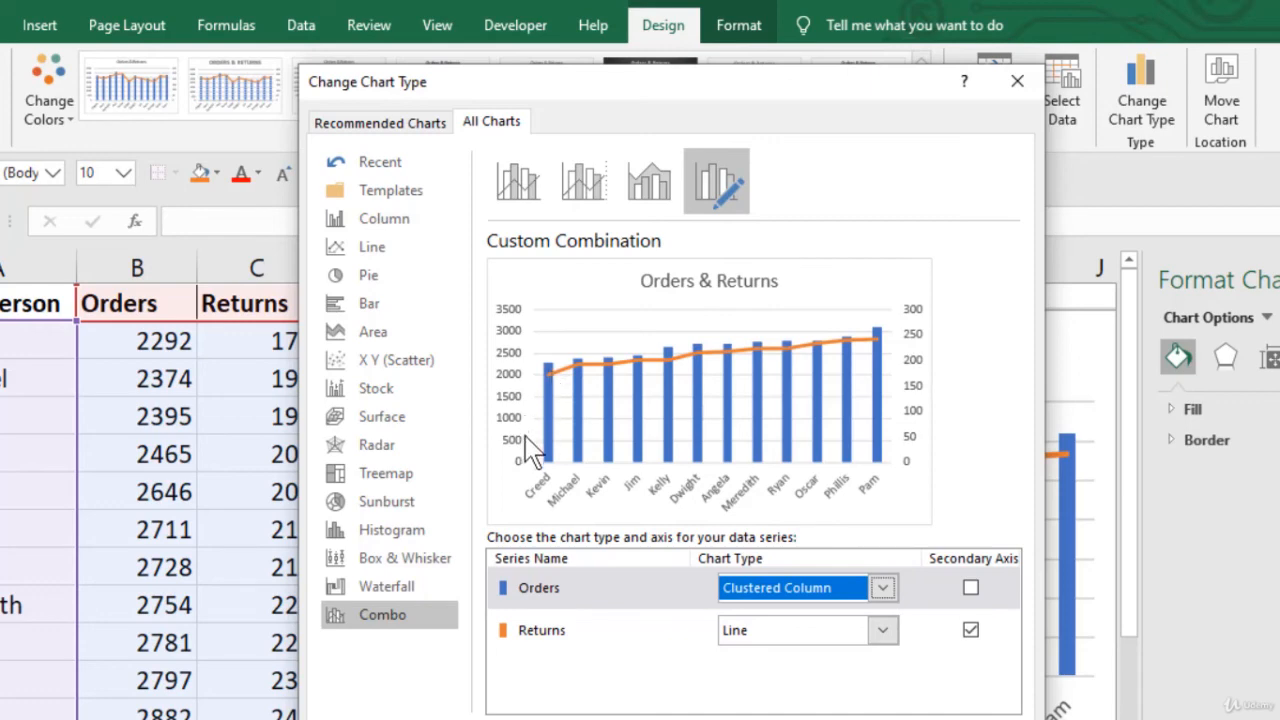
left_click(884, 589)
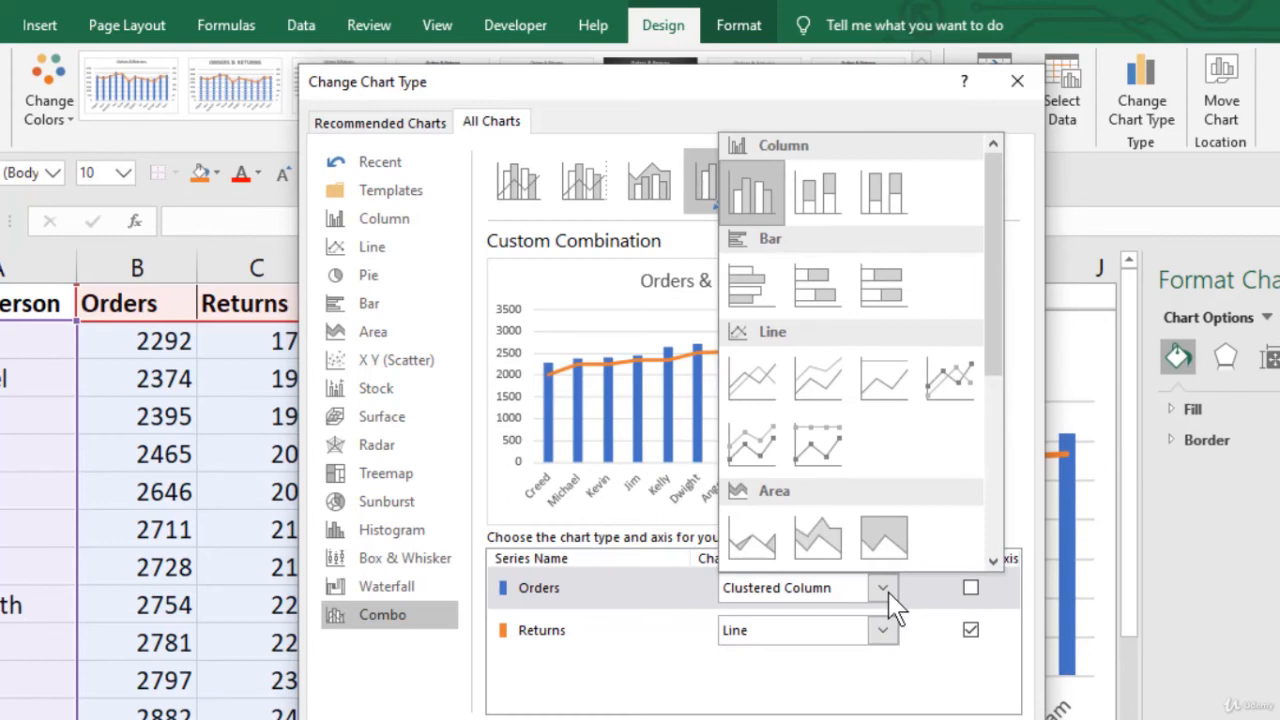
left_click_drag(992, 361, 986, 500)
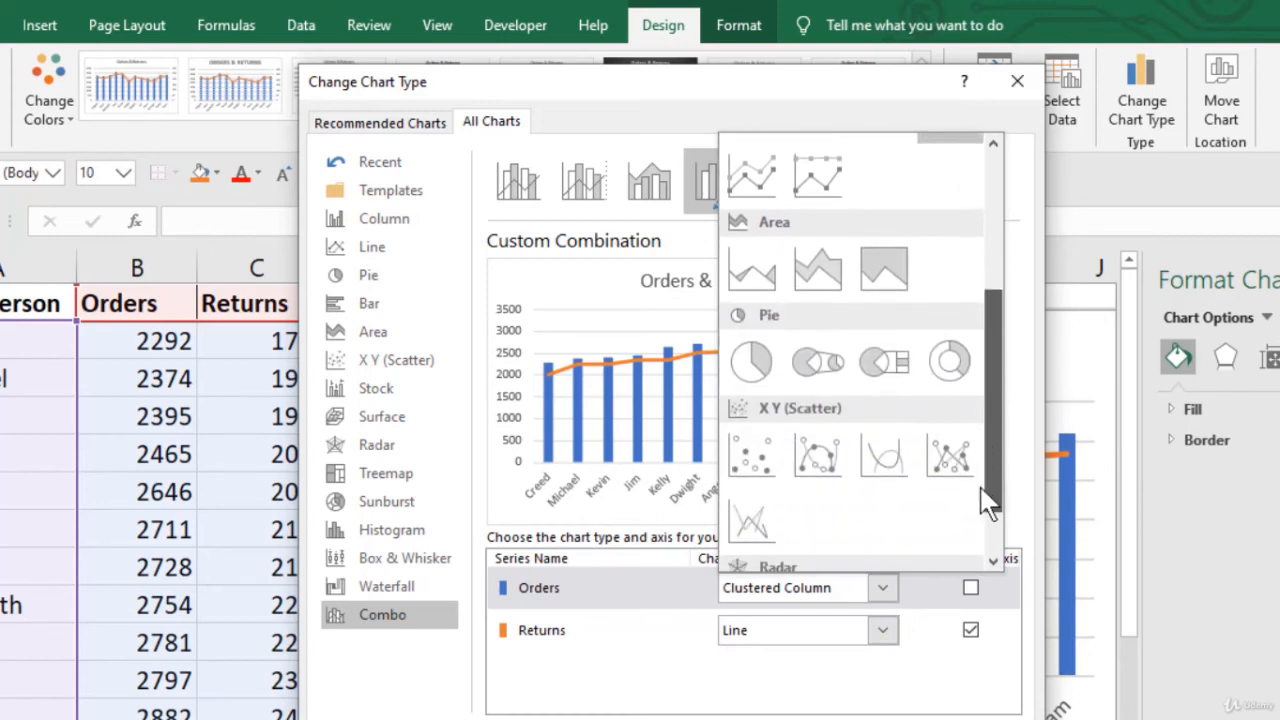
left_click(757, 360)
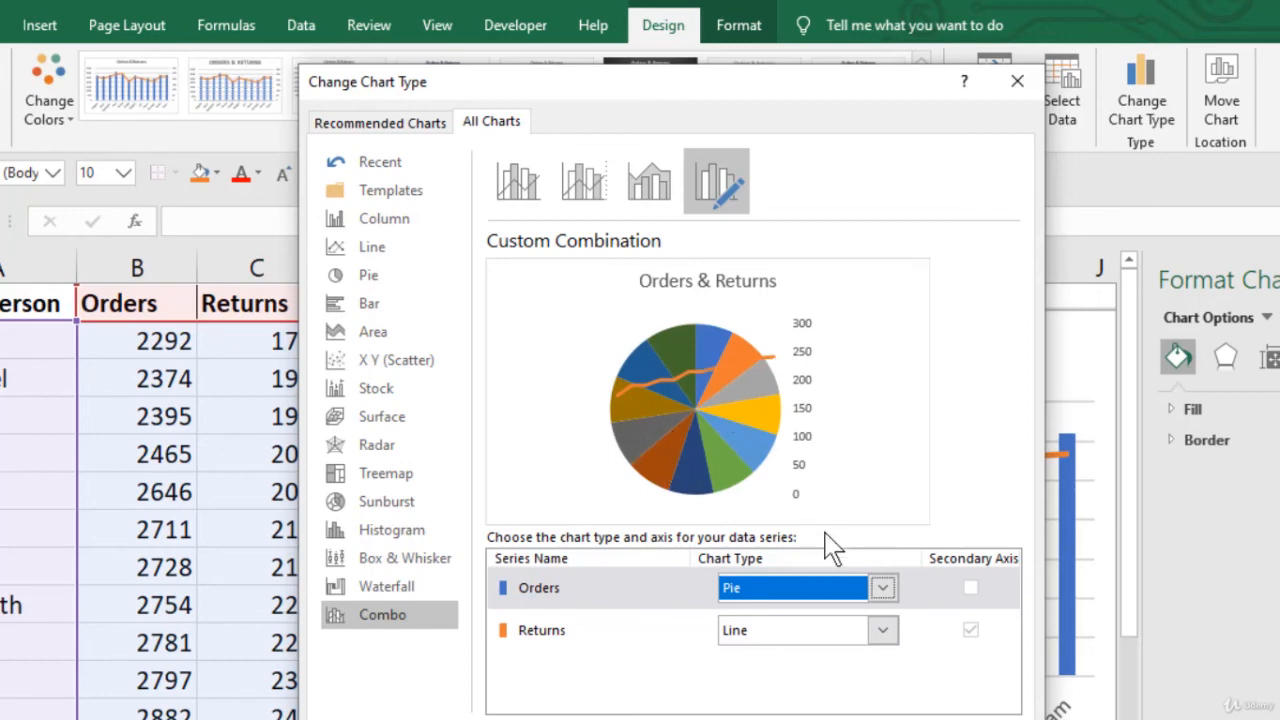
Step: Apply the combo chart: Orders as clustered columns, Returns as a secondary-axis line
left_click(884, 589)
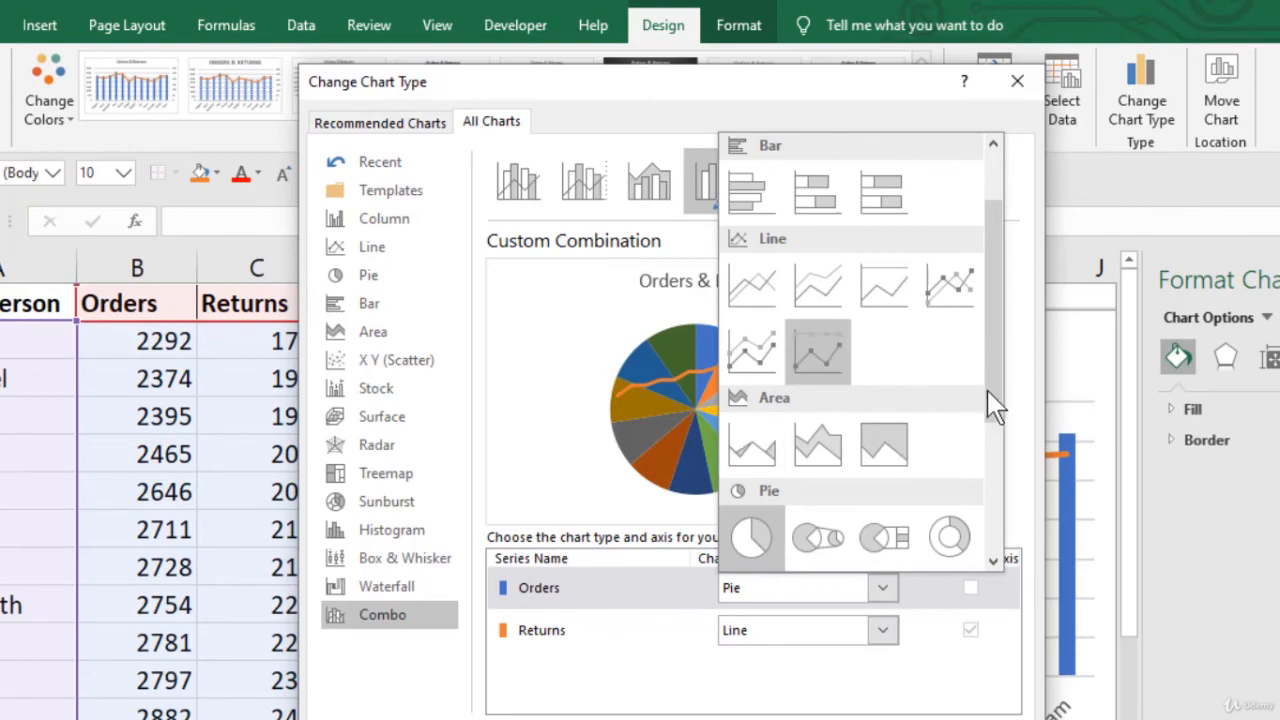
left_click_drag(988, 390, 997, 575)
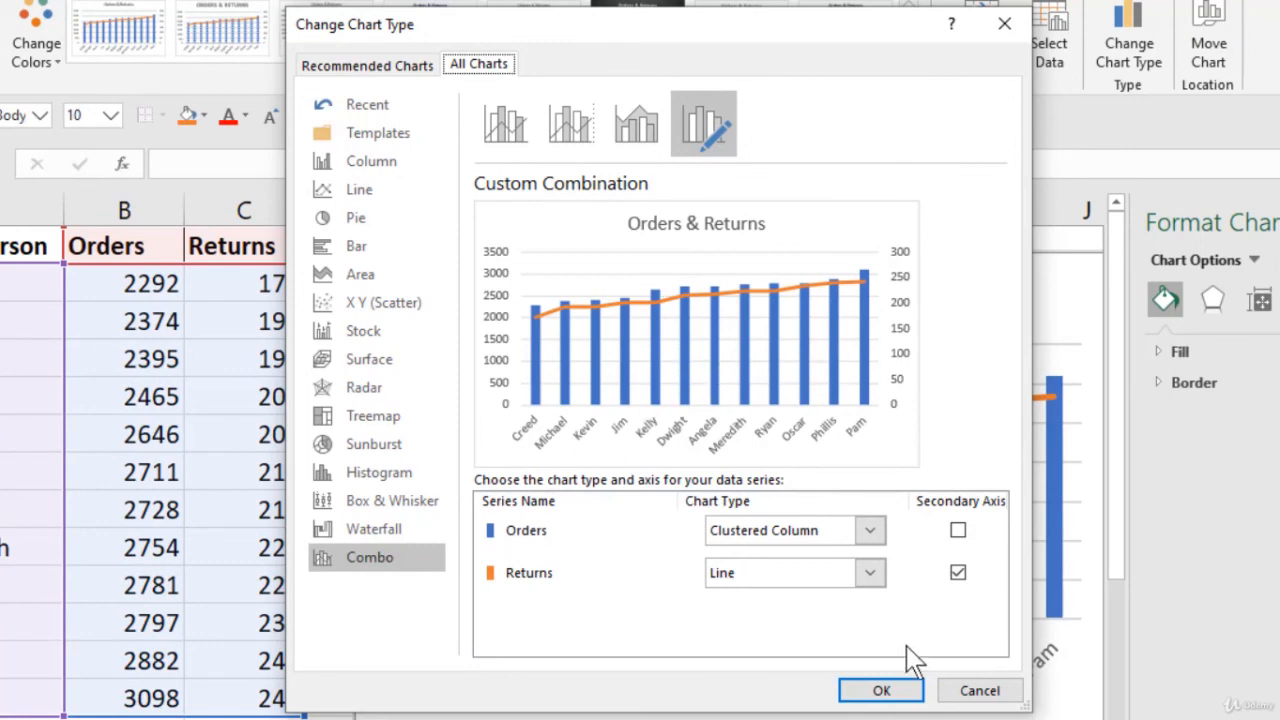
left_click(890, 692)
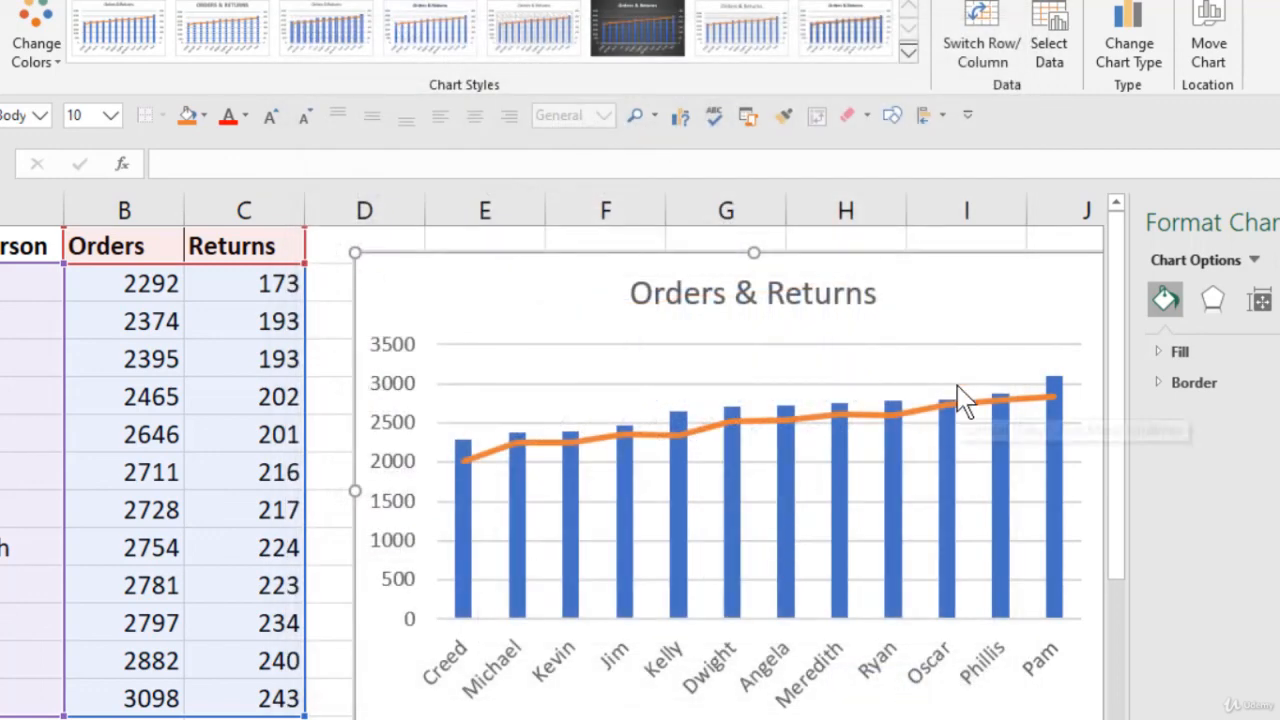